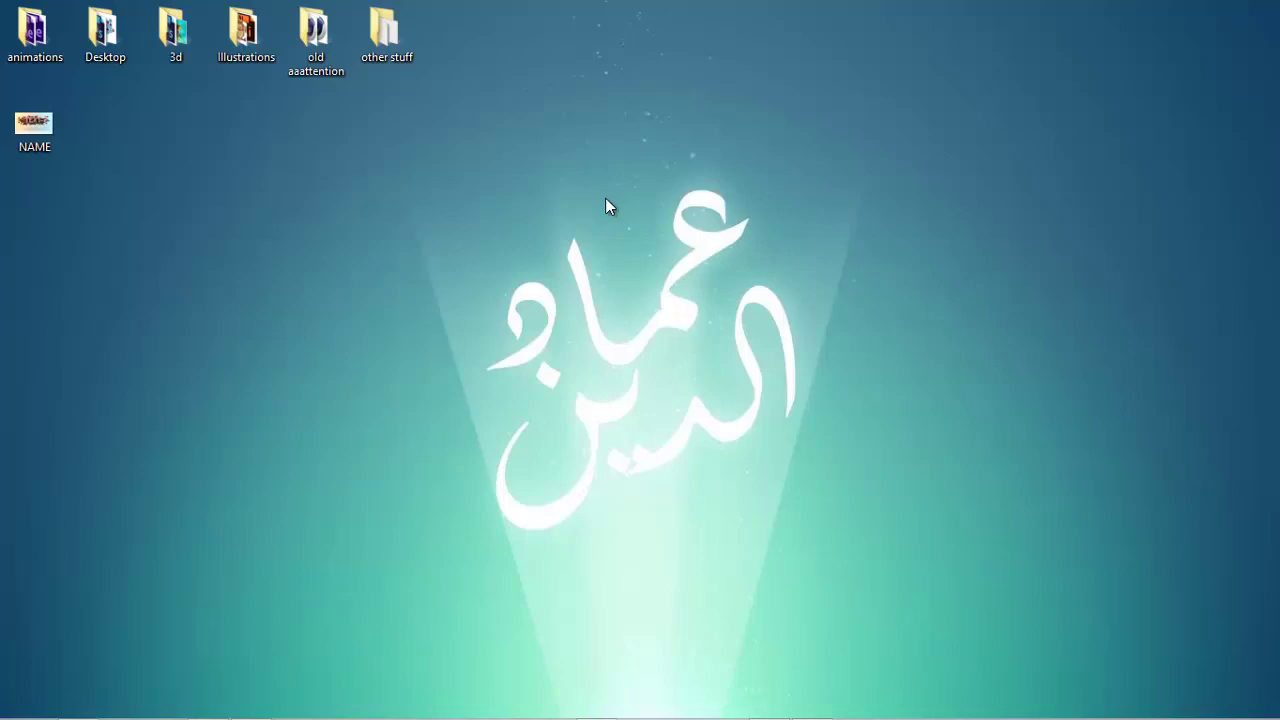
Examine the NAME image on the desktop, showing the 3D text surrounded by cubes, and minimize it.
double_click(30, 130)
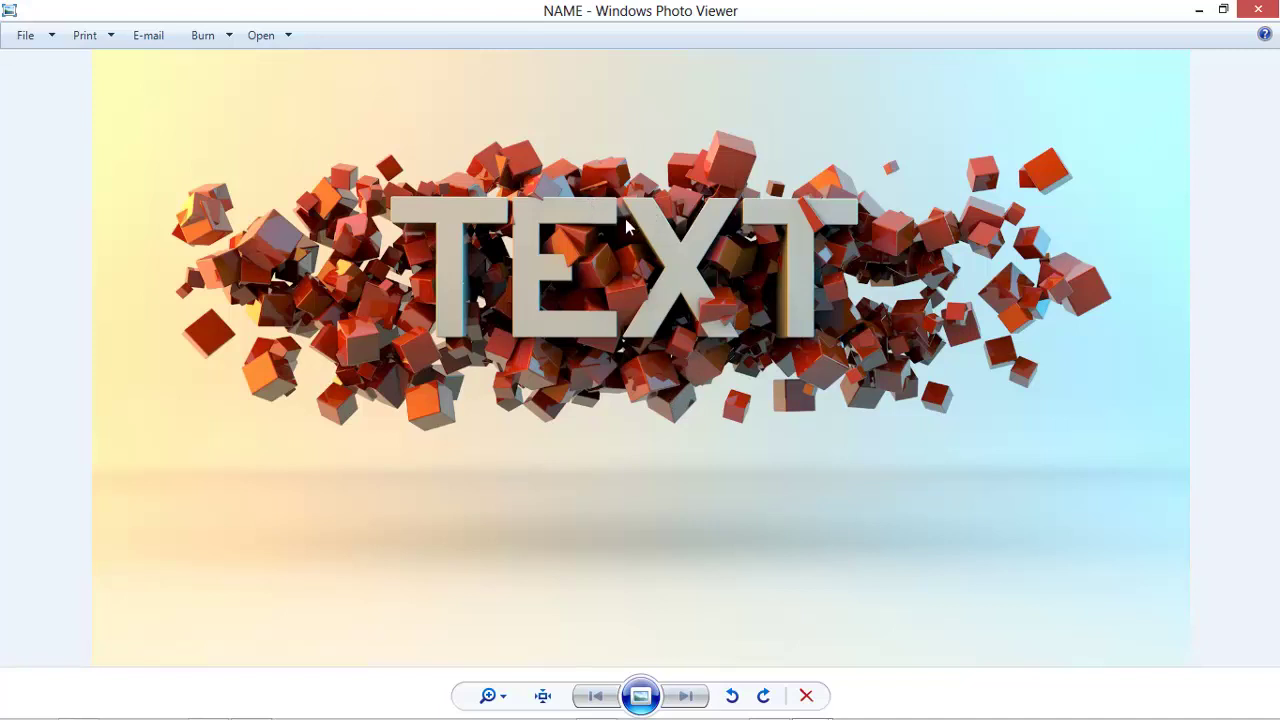
click(1199, 10)
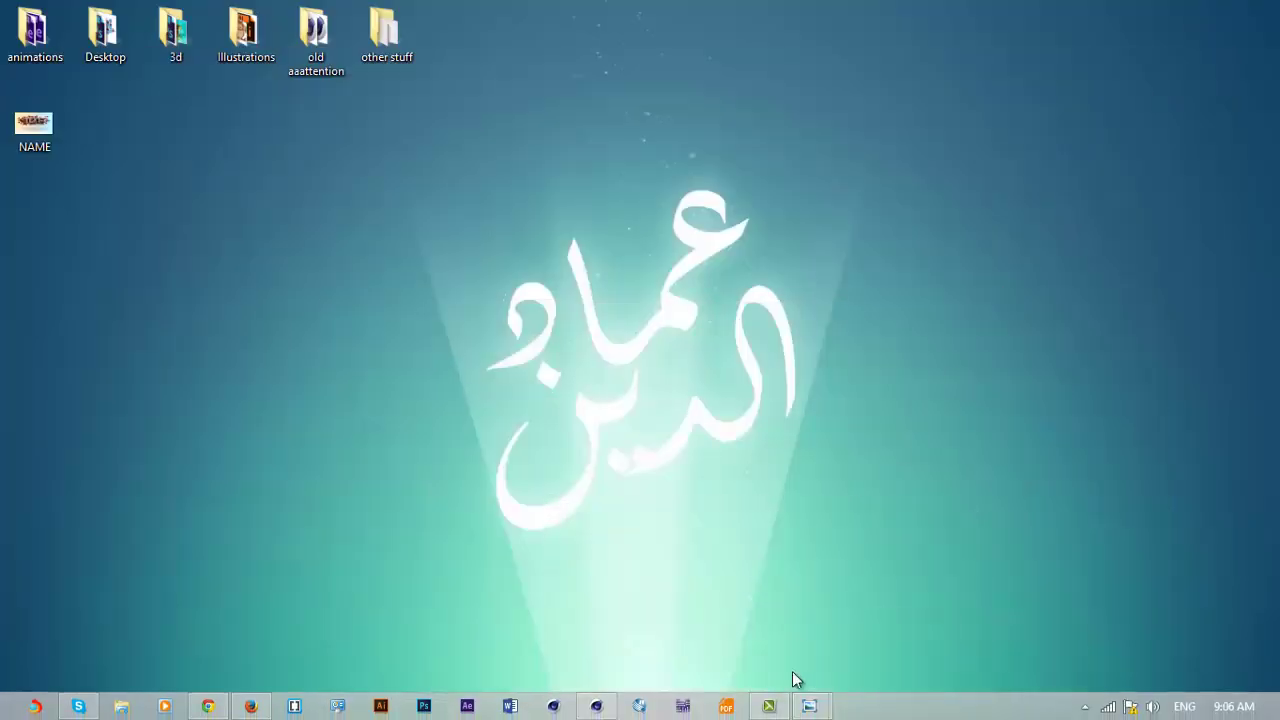
Switch to Cinema 4D, set the render output size to 1920 x 1080 pixels, and return to the 3D viewport.
click(596, 706)
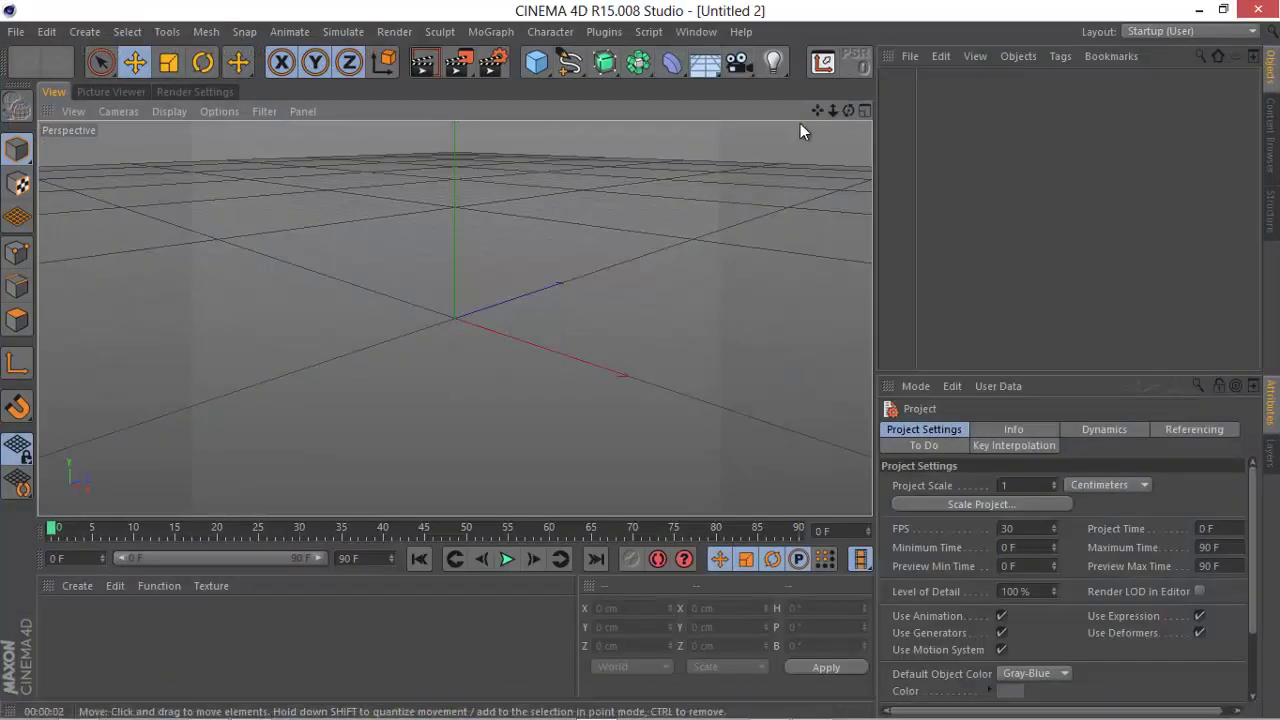
click(216, 92)
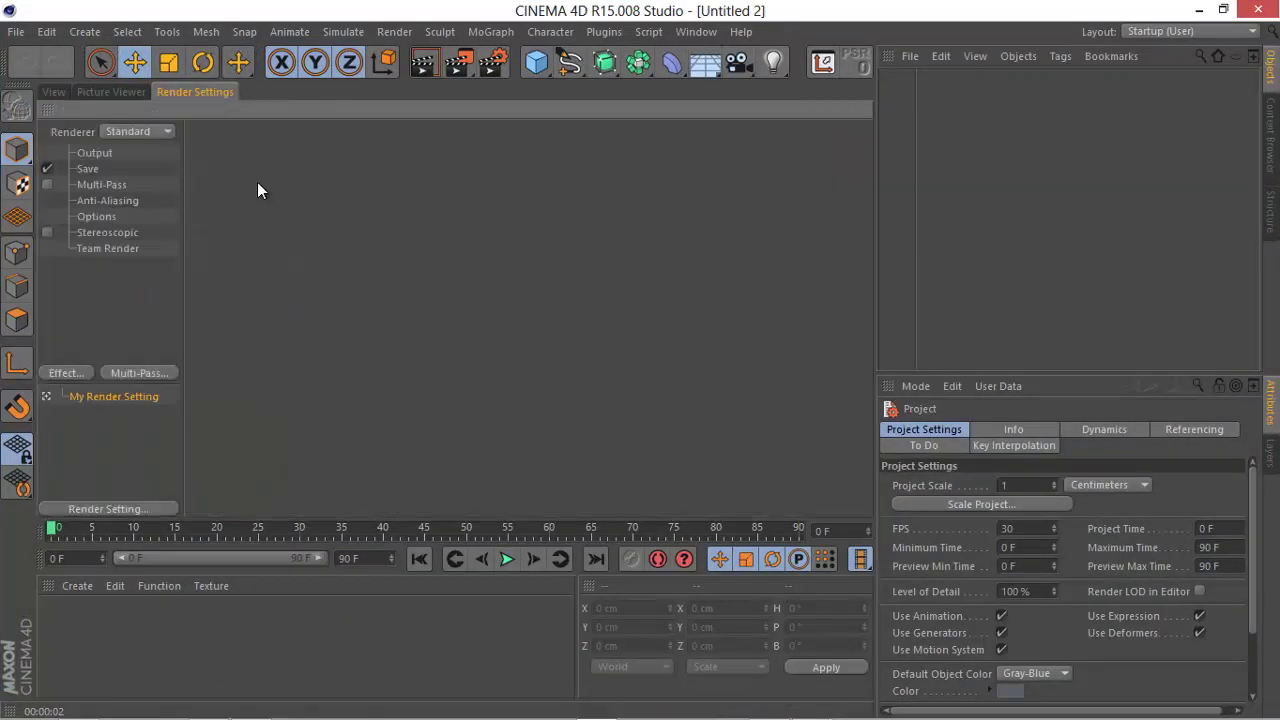
click(95, 153)
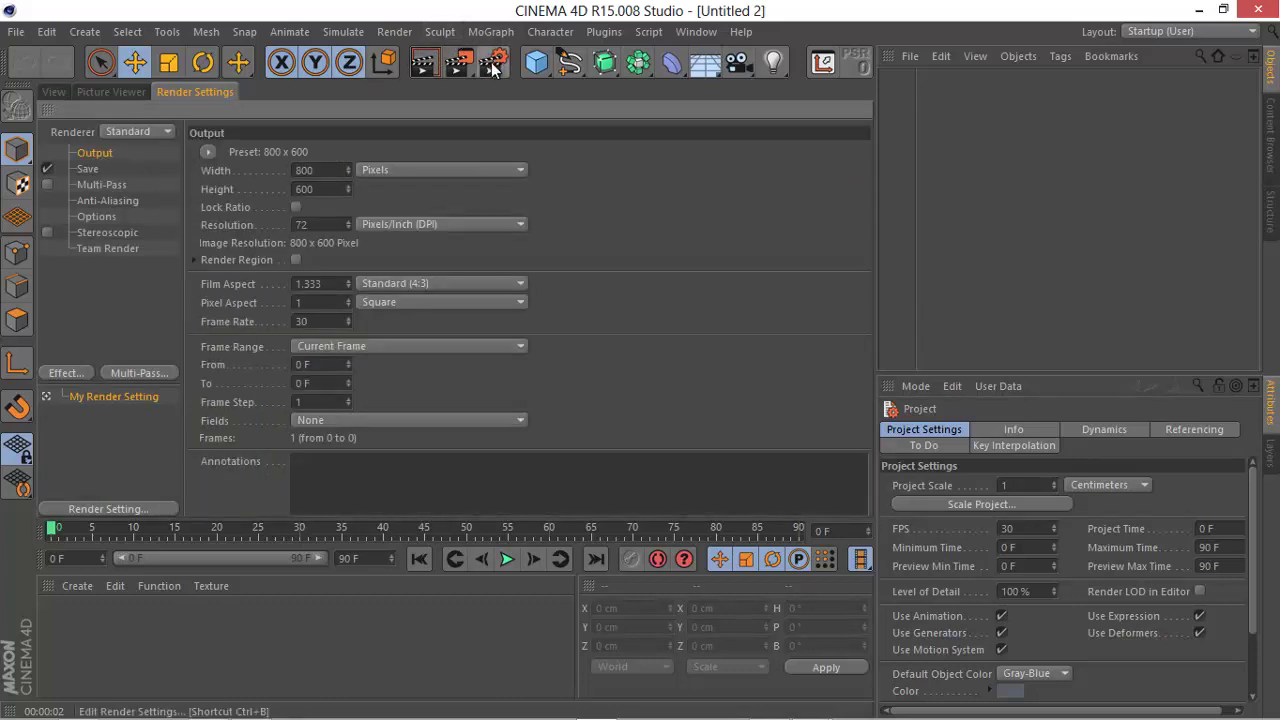
click(56, 92)
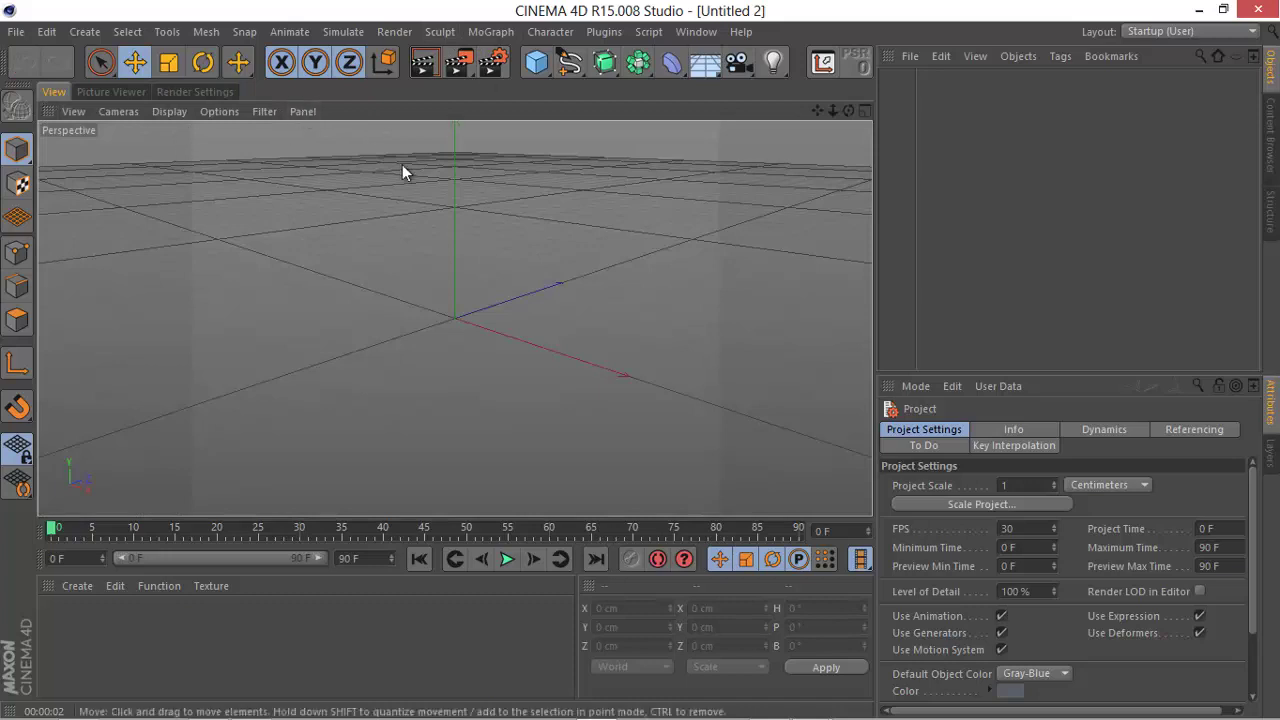
click(500, 62)
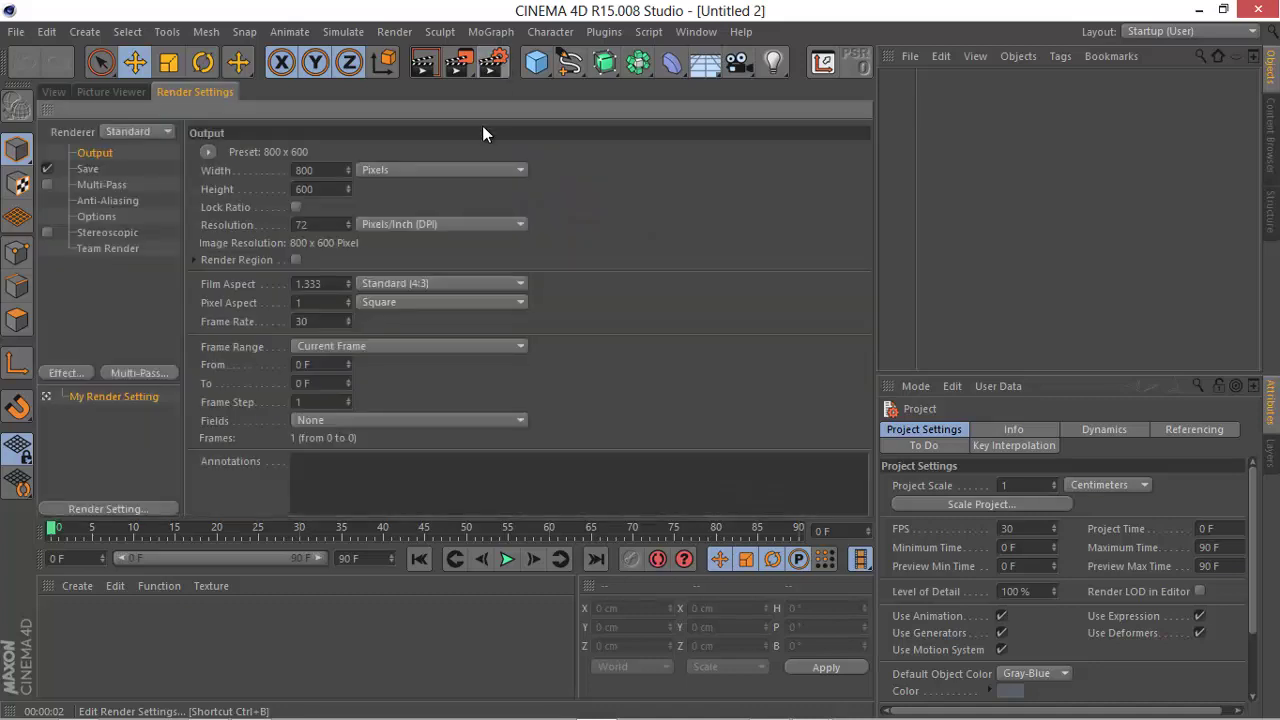
click(332, 168)
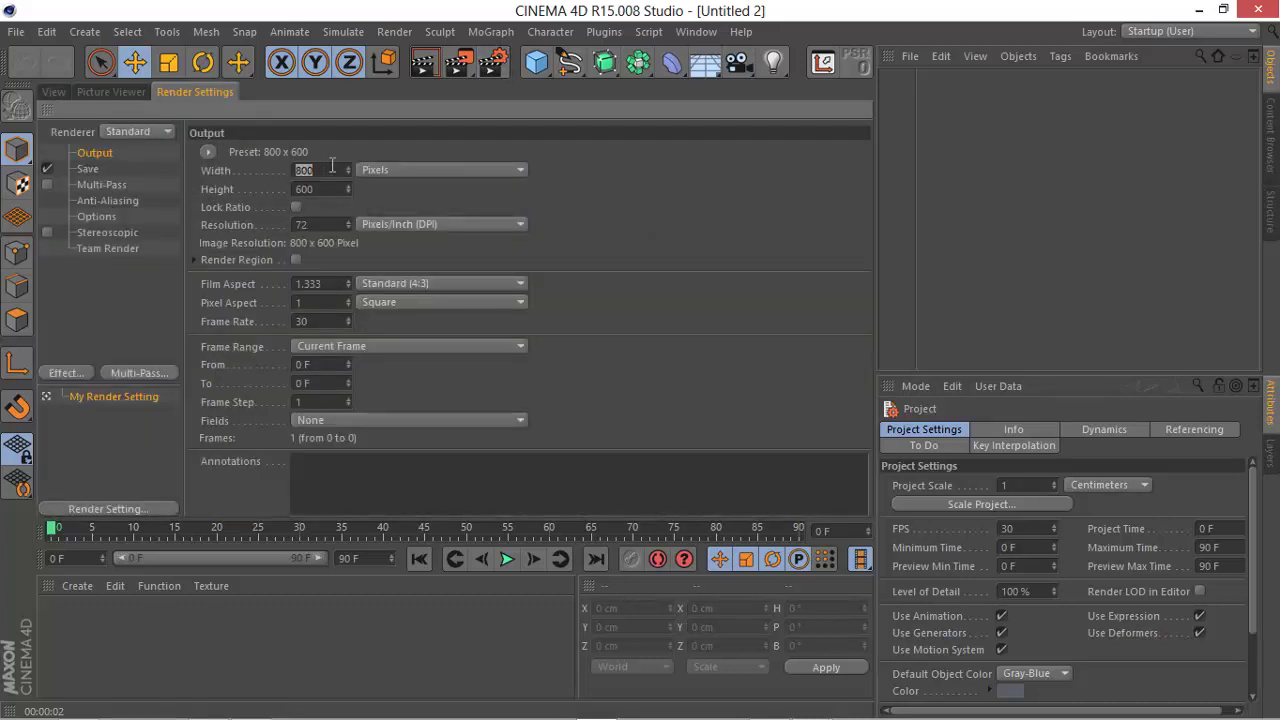
click(105, 158)
click(335, 170)
text(1920)
key(Return)
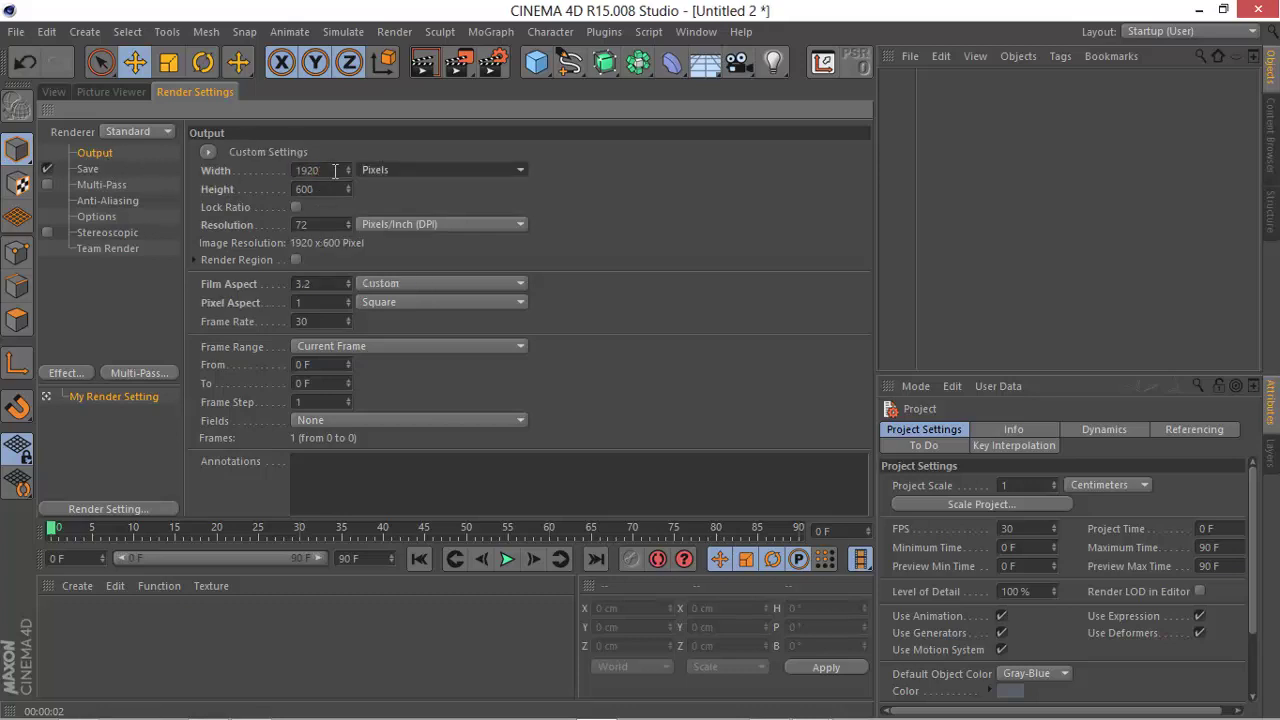
key(Tab)
text(1080)
key(Return)
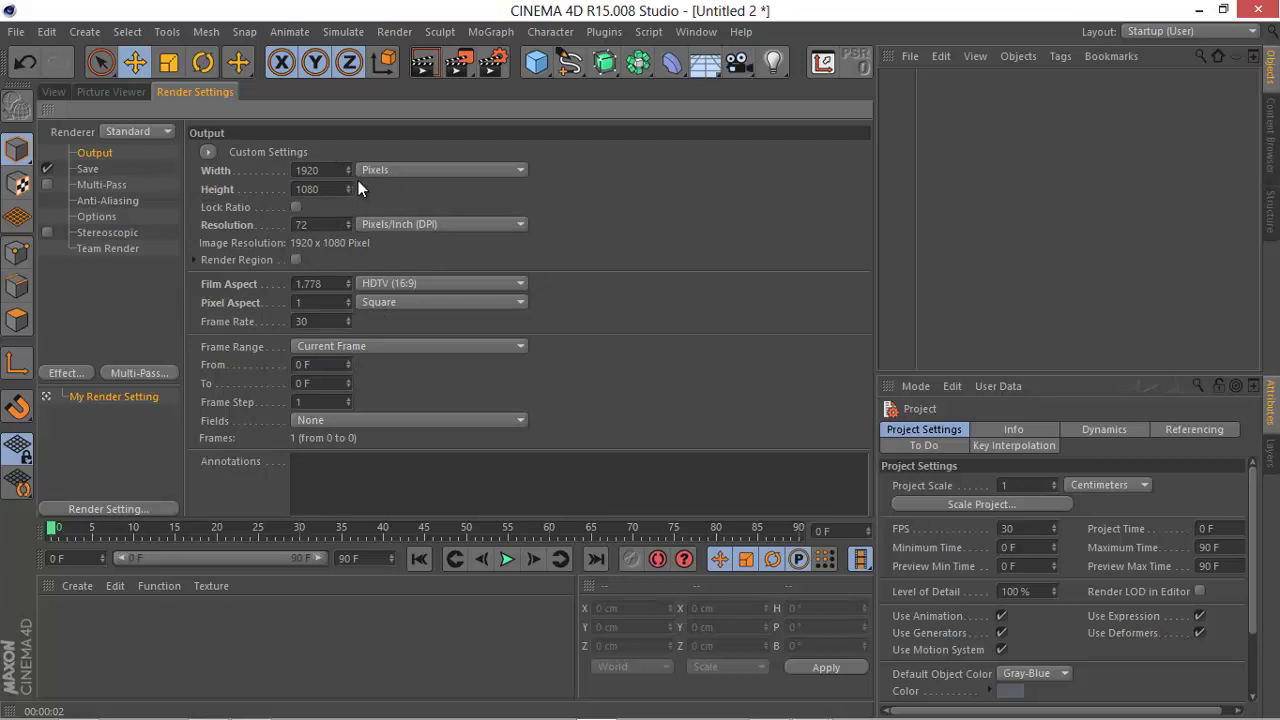
click(55, 88)
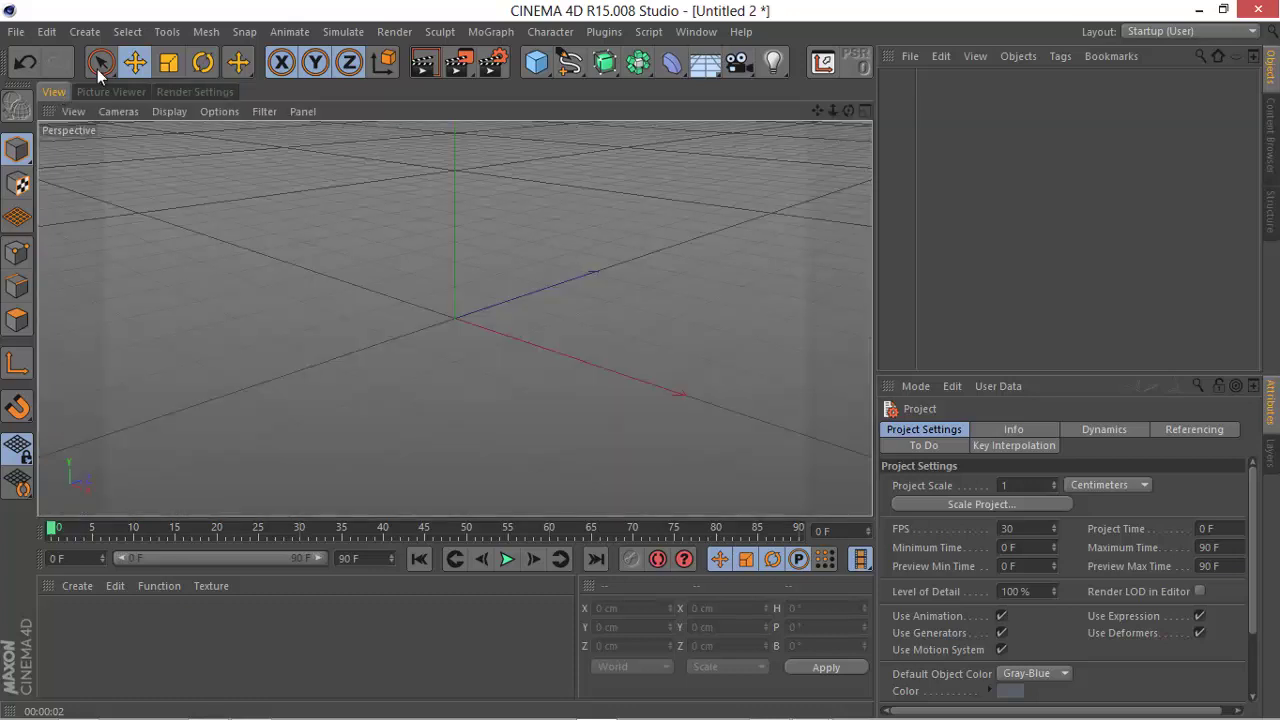
Add a MoText object to the scene and set its text to "TEXT".
drag(848, 111, 642, 360)
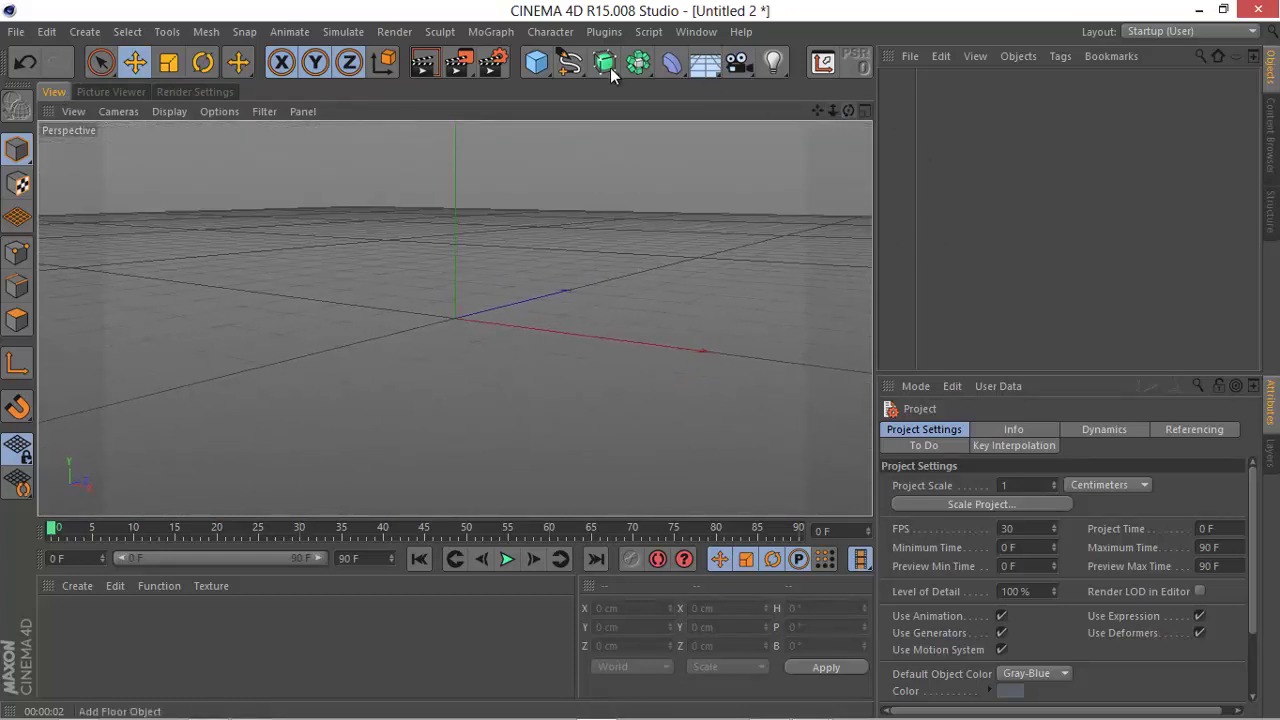
click(541, 33)
mouse_move(491, 32)
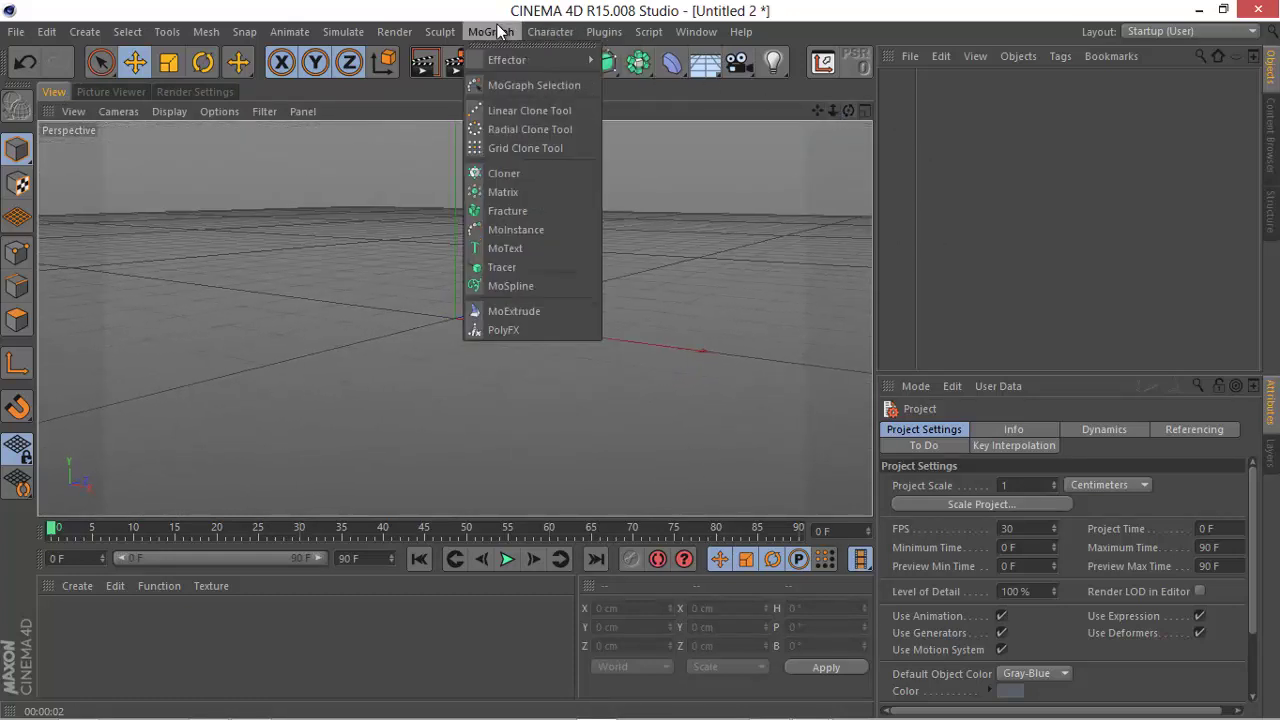
click(534, 247)
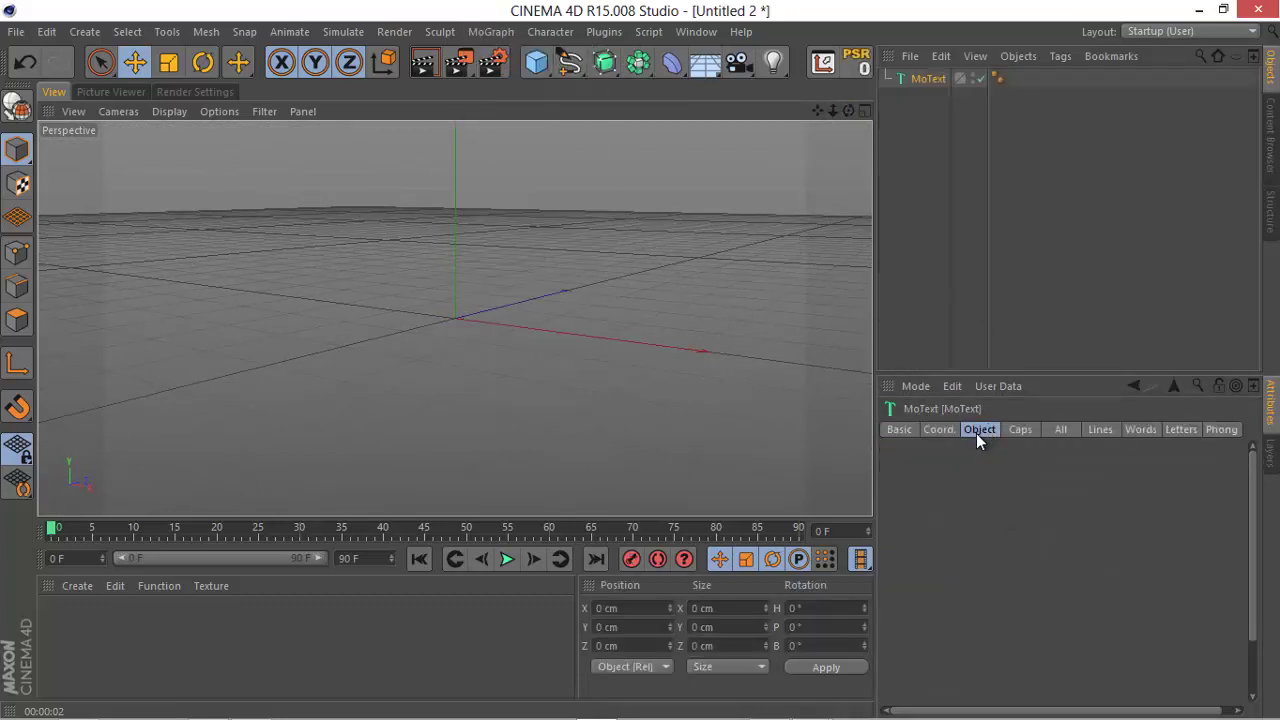
click(976, 433)
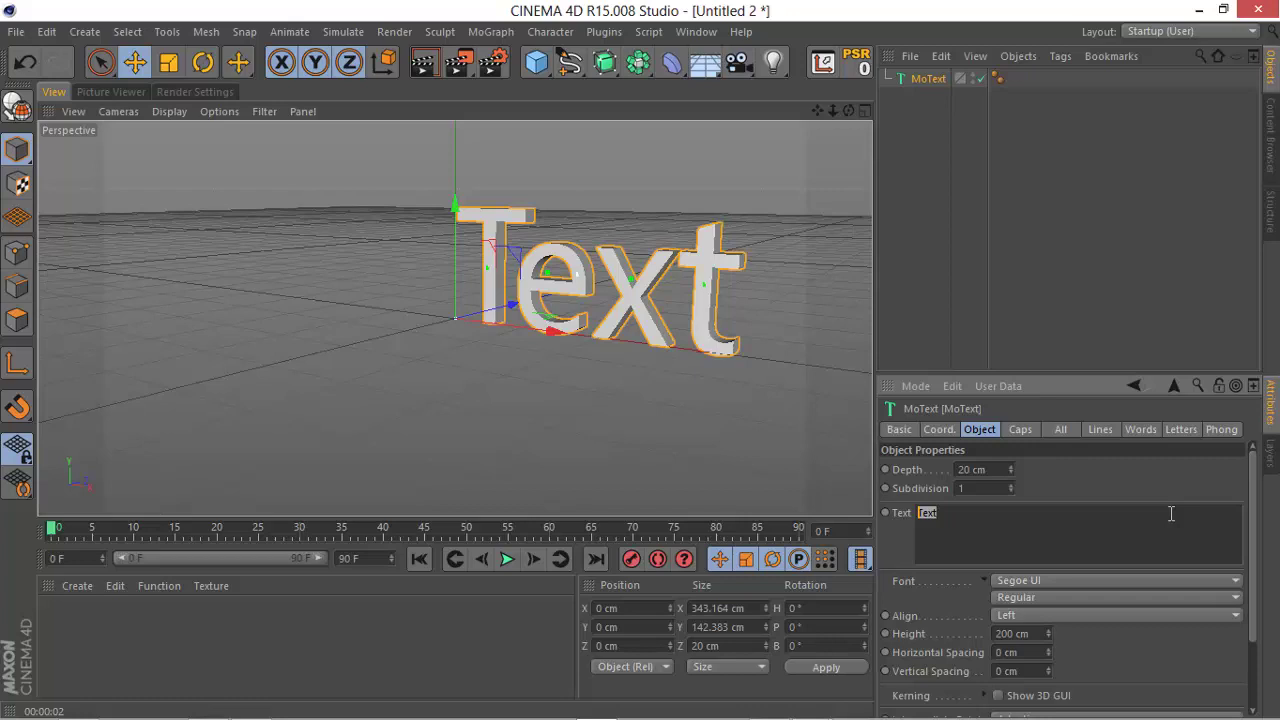
text(TEXT)
Set the MoText font to PROFFESIONAL and its alignment to Middle.
click(1074, 577)
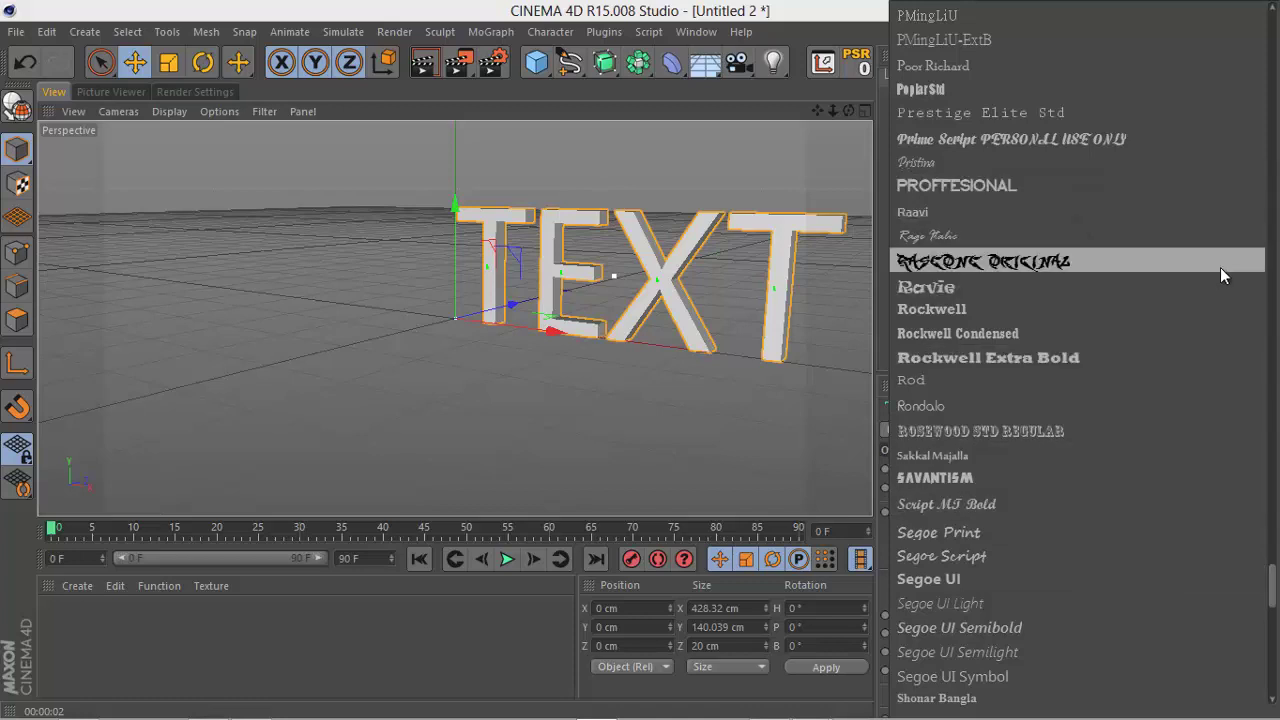
mouse_move(1272, 575)
mouse_down()
mouse_move(1271, 244)
mouse_move(1272, 570)
mouse_up()
click(1021, 378)
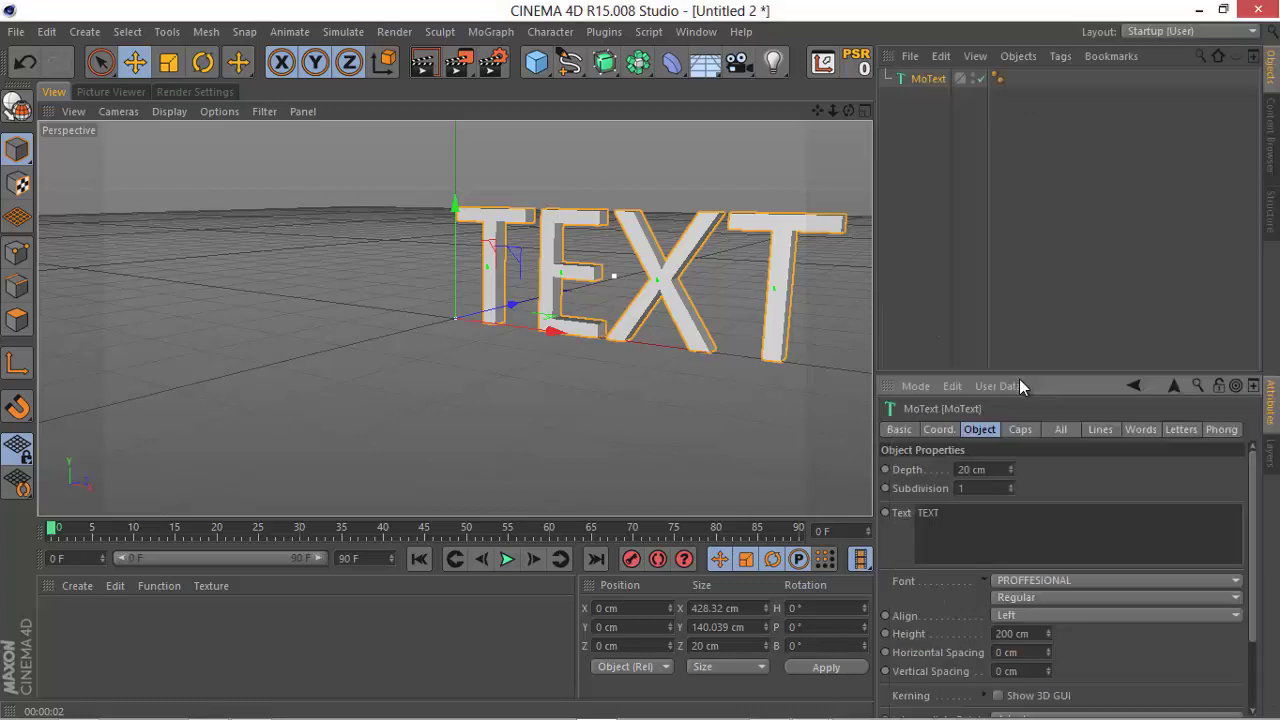
click(1048, 615)
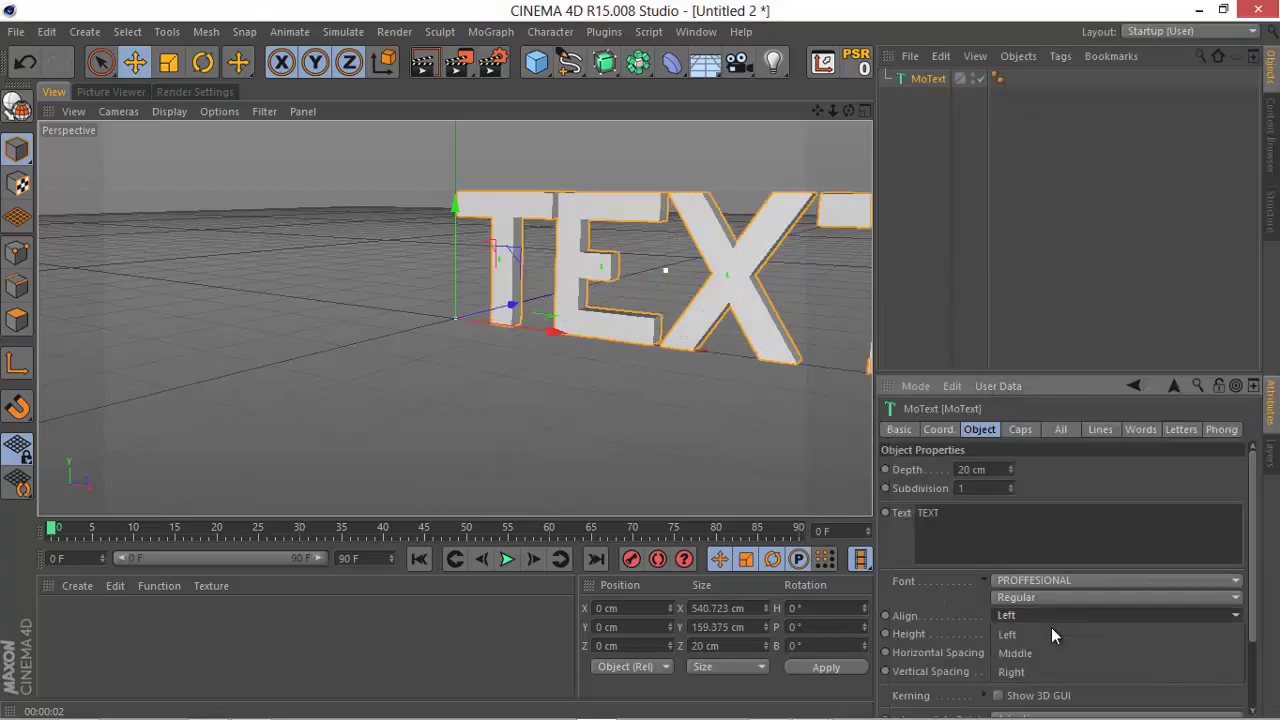
click(1048, 646)
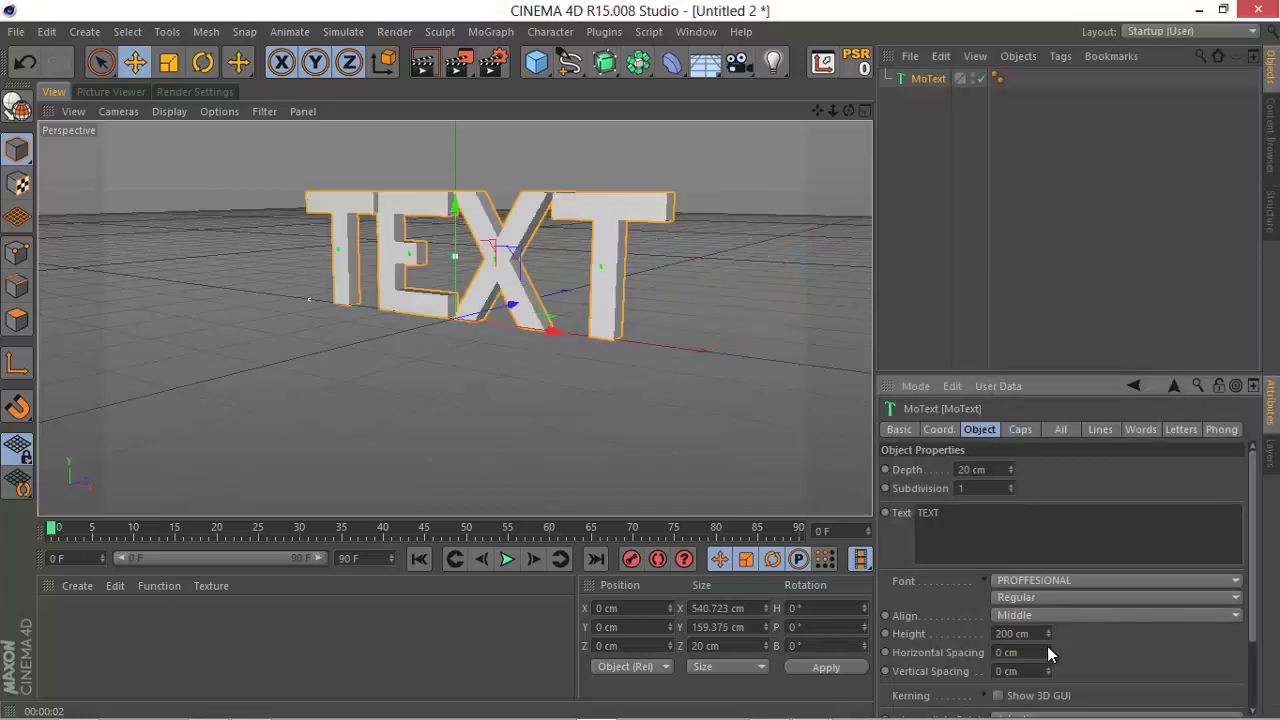
Set the extrusion depth of the MoText to 90 cm.
double_click(968, 470)
text(50)
key(Return)
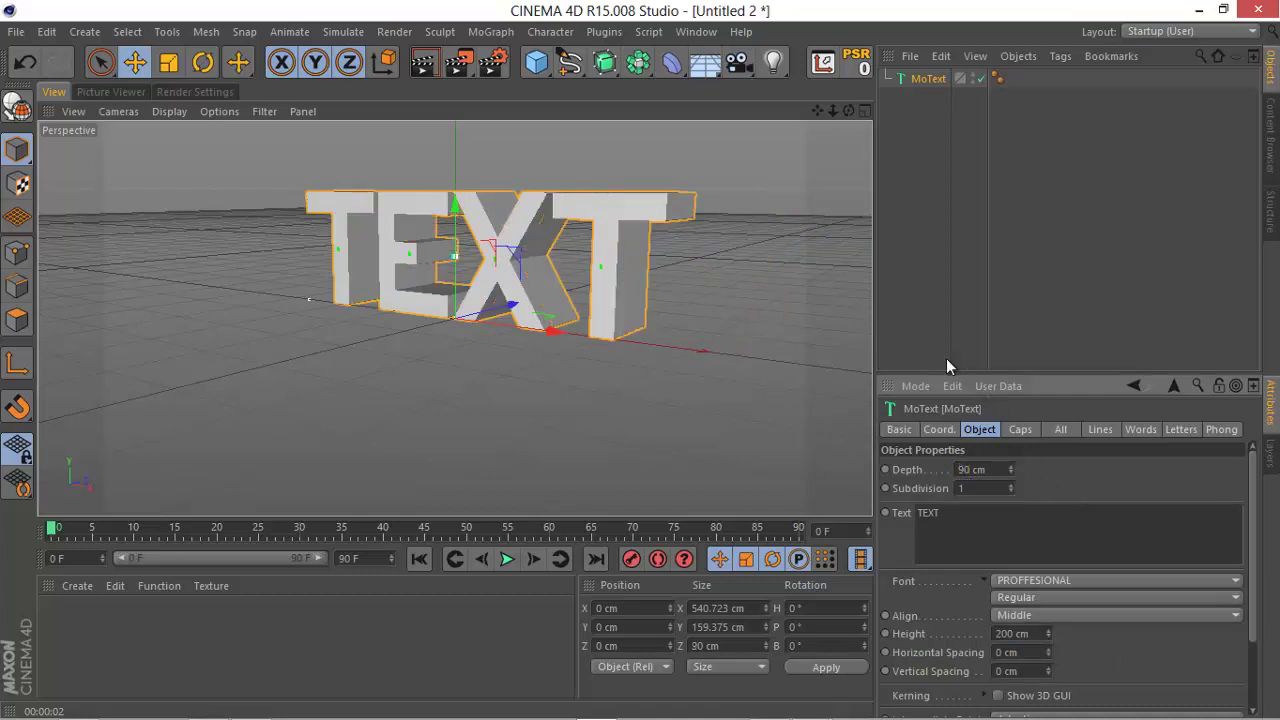
Give the MoText fillet caps at both start and end, each with a 1 cm radius.
click(1035, 428)
click(1020, 467)
click(1013, 541)
click(1010, 524)
click(1011, 604)
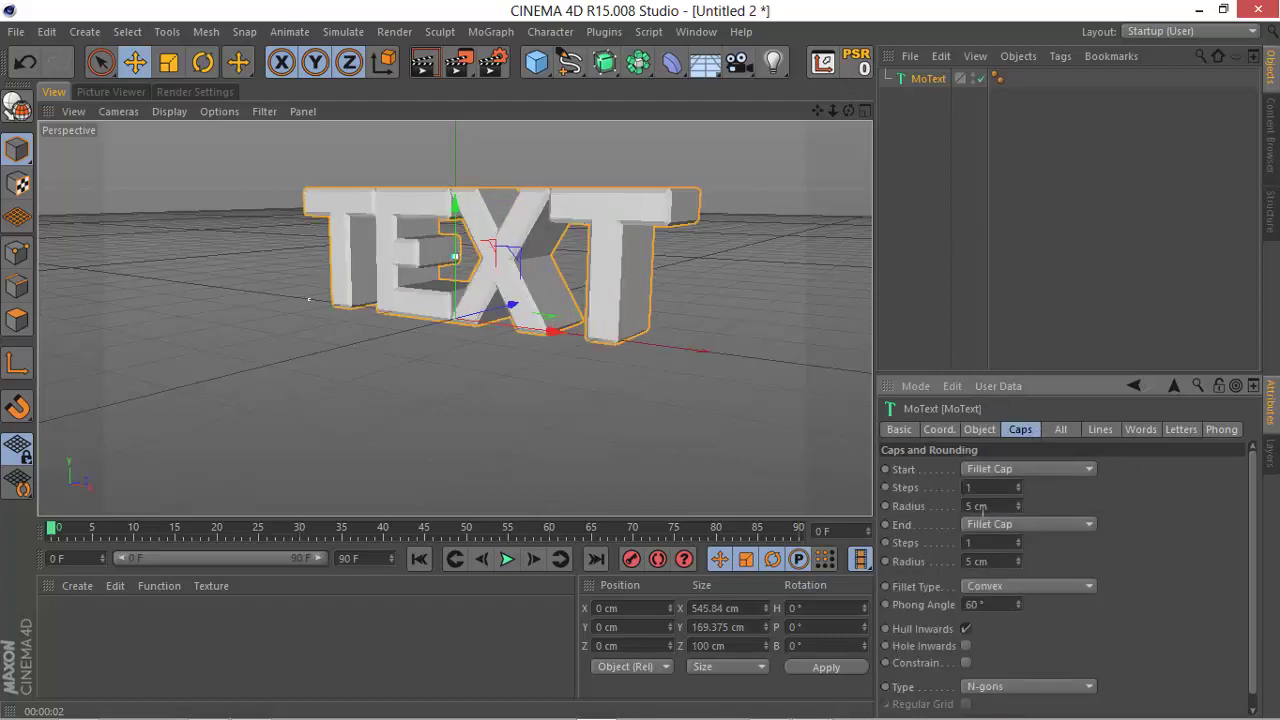
double_click(968, 506)
text(1)
double_click(974, 561)
text(1)
key(Return)
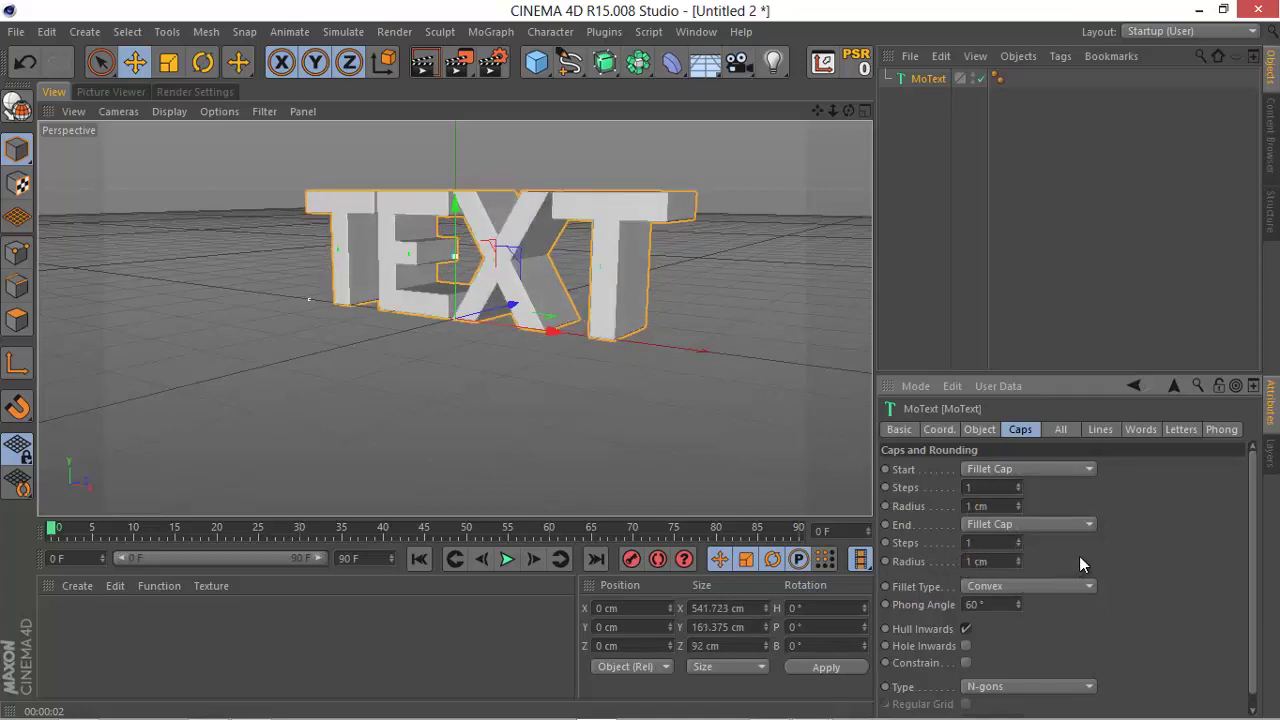
Render previews of the text in the viewport, from afar and close up, to examine its filleted edges.
click(412, 65)
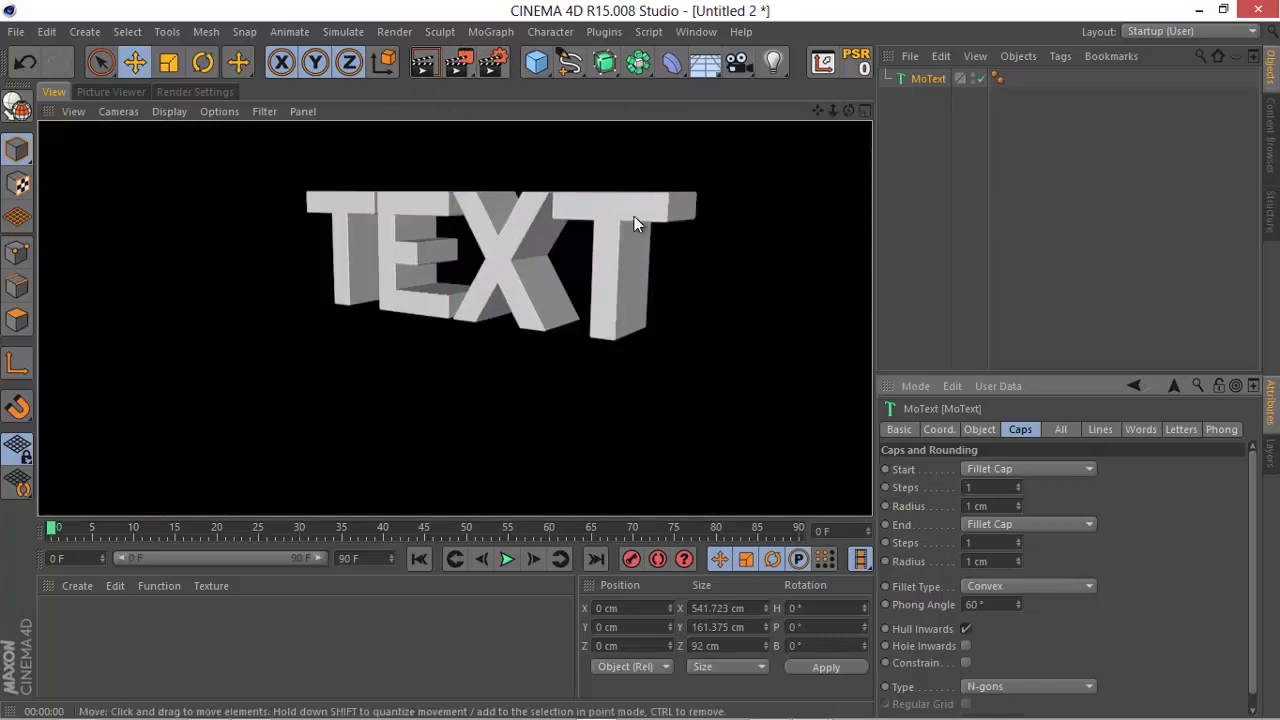
click(832, 110)
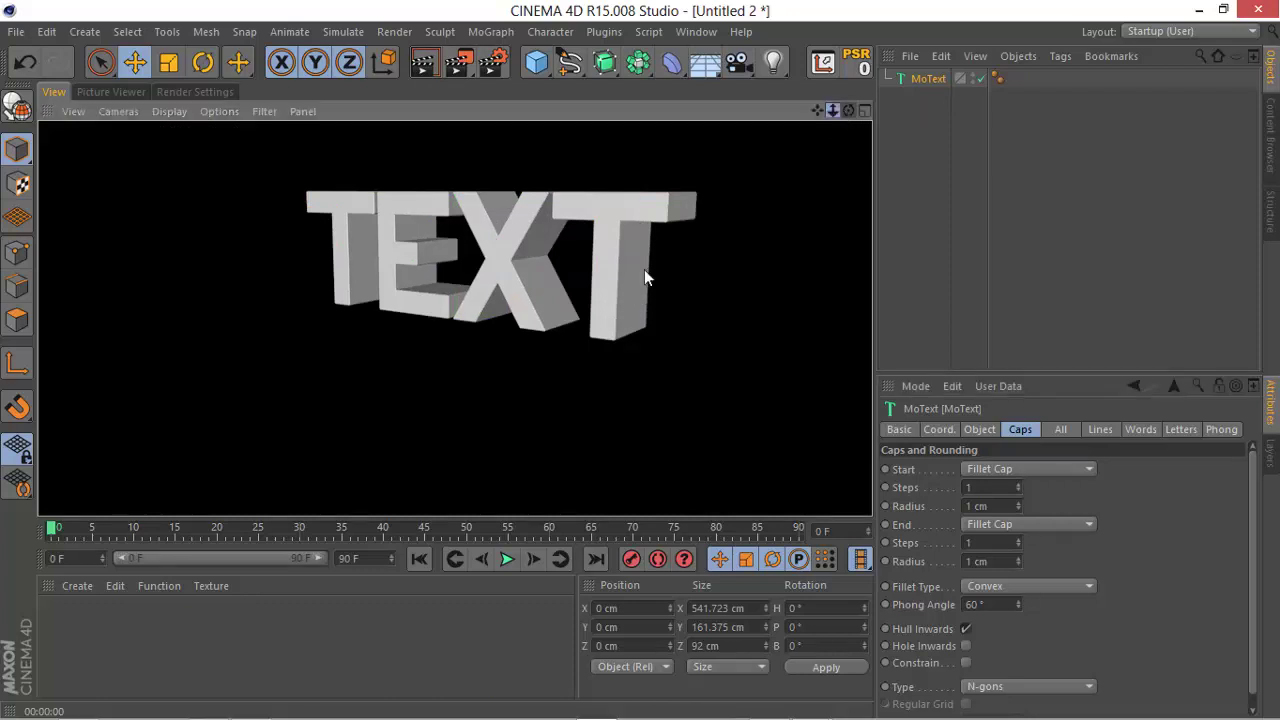
scroll(641, 361, up, 5)
scroll(641, 361, down, 1)
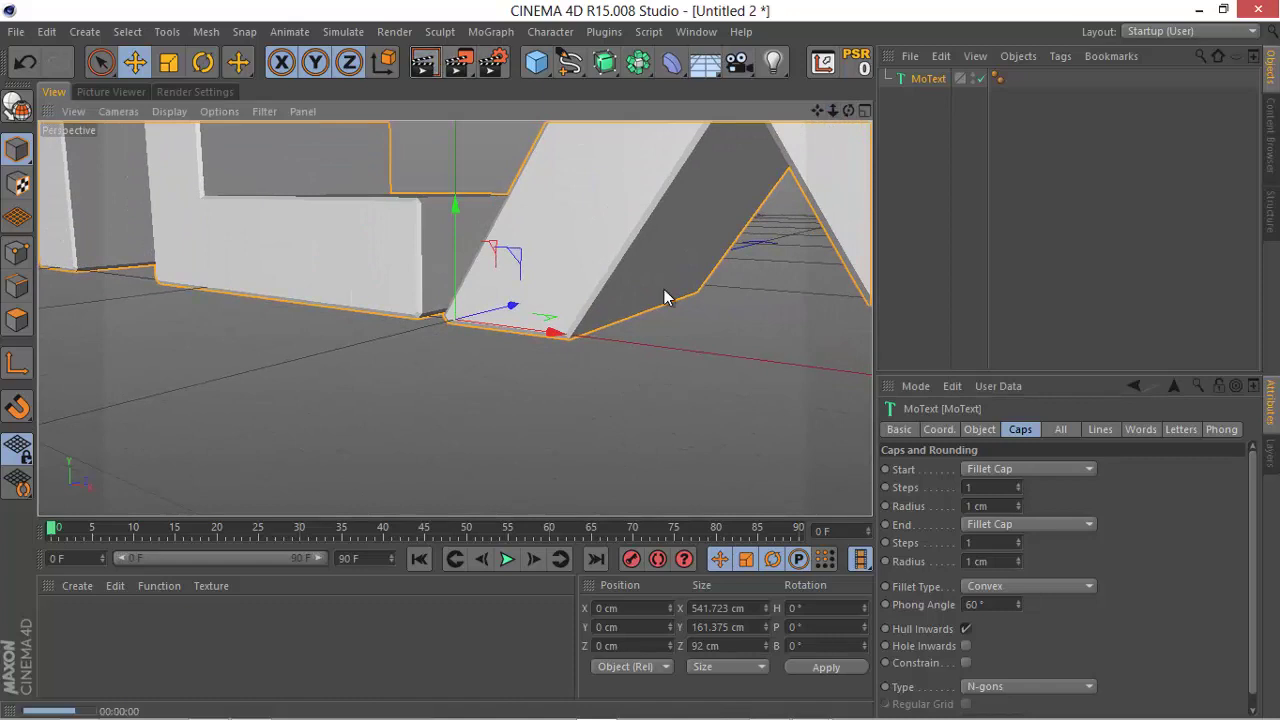
click(423, 62)
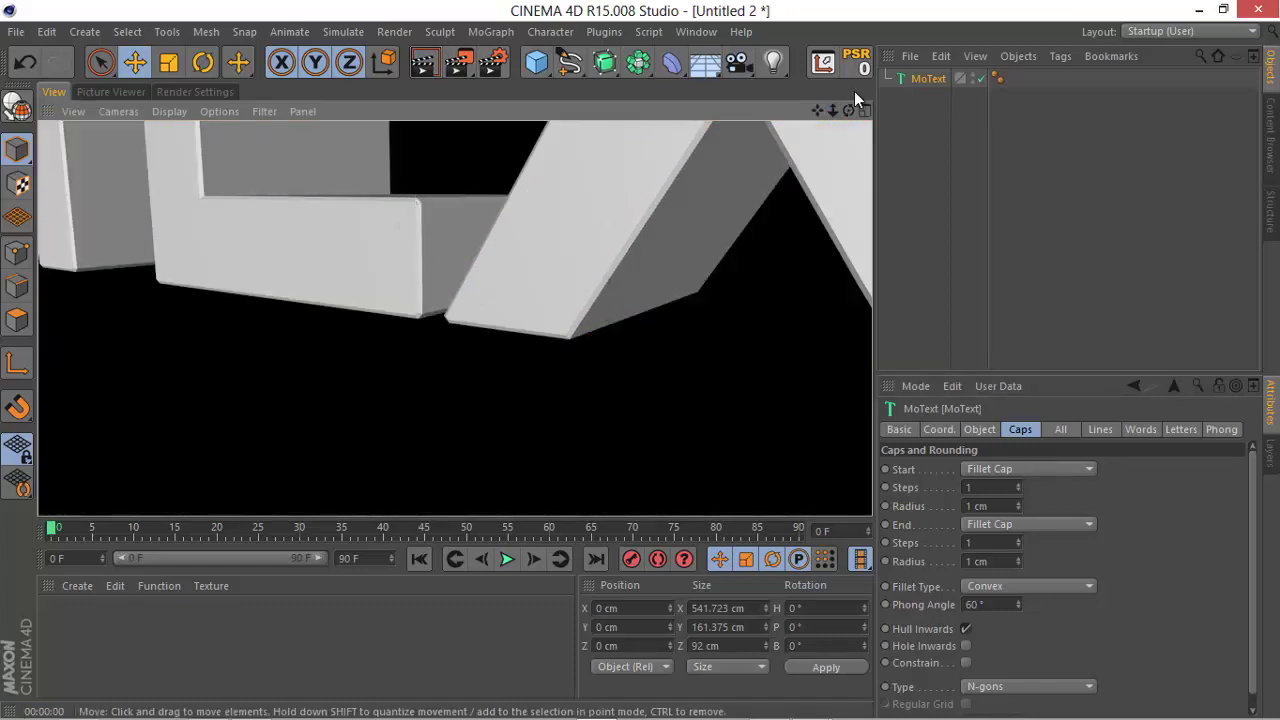
click(641, 368)
scroll(641, 361, down, 10)
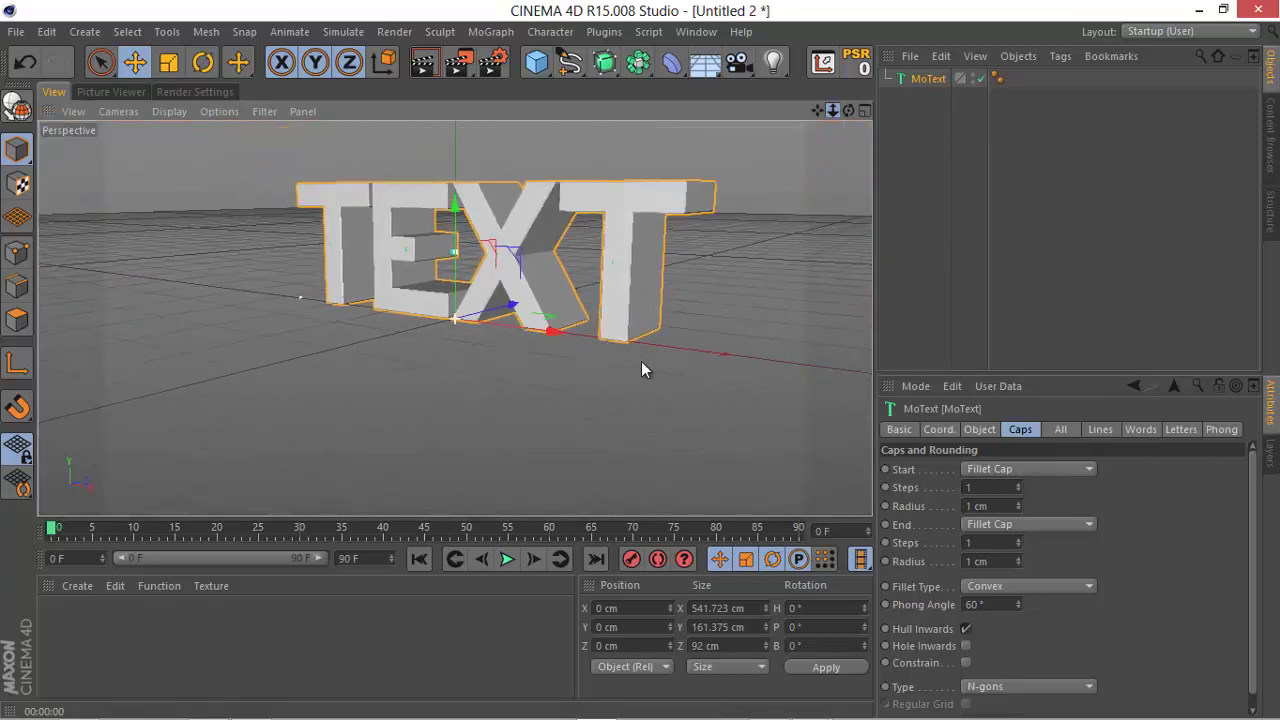
drag(848, 111, 643, 368)
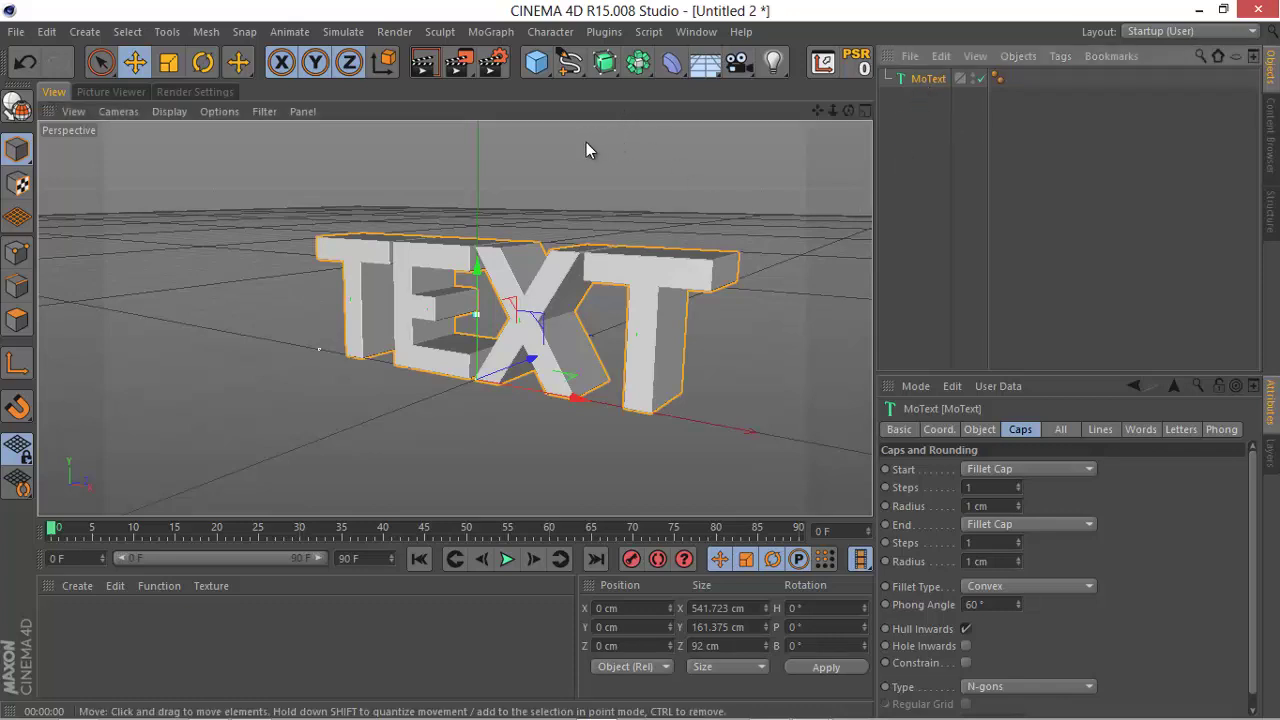
click(530, 32)
mouse_move(494, 36)
mouse_move(532, 62)
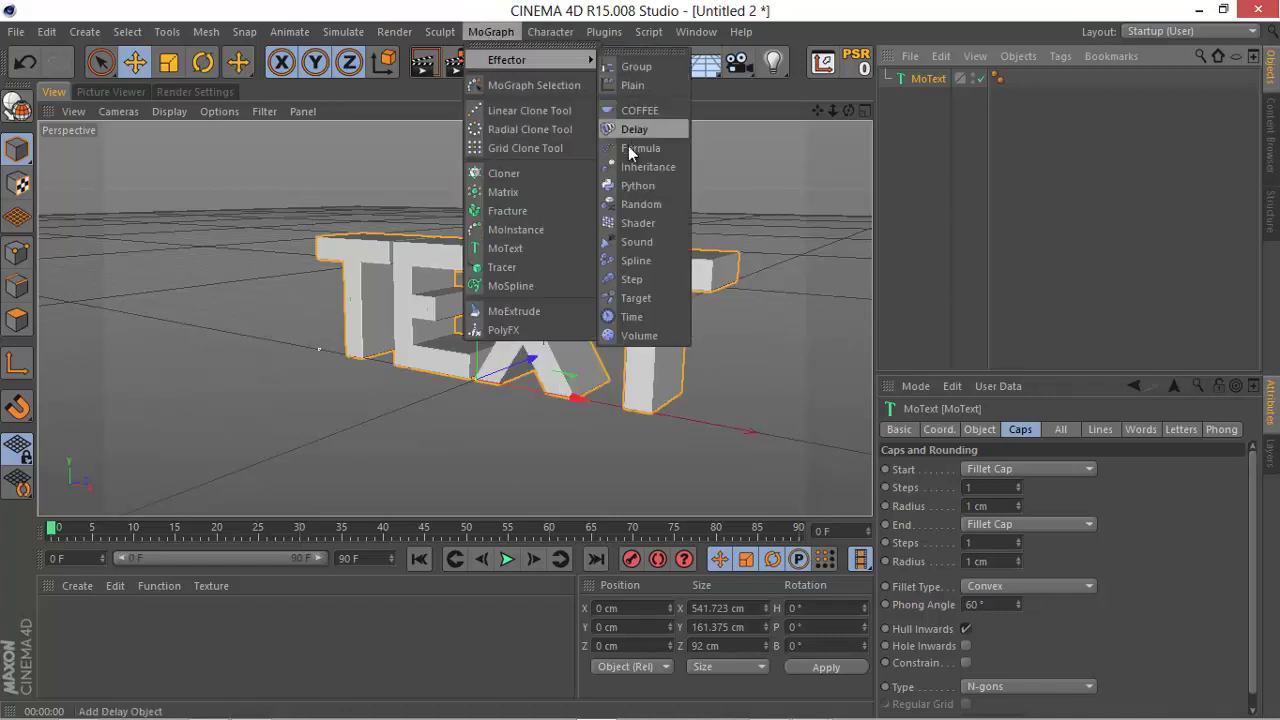
click(1224, 434)
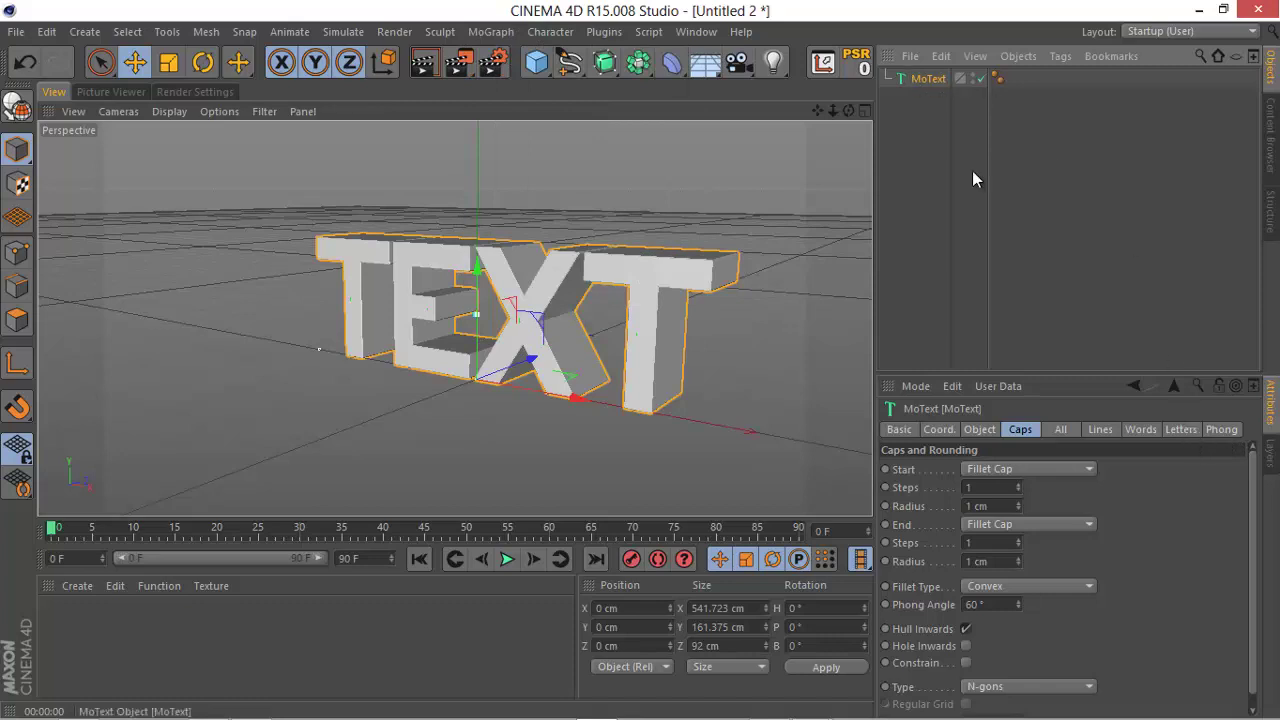
Add a Random effector to the MoText's individual letters and turn off its position transform.
click(1180, 429)
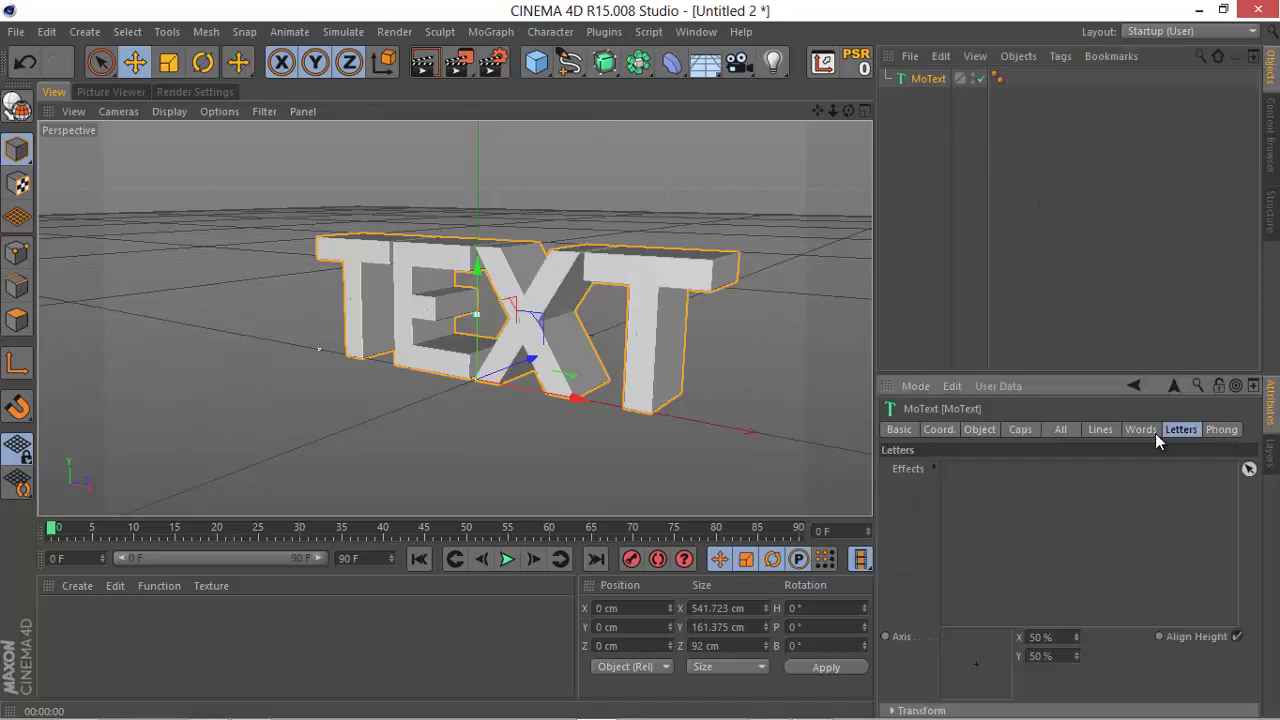
click(478, 31)
mouse_move(520, 60)
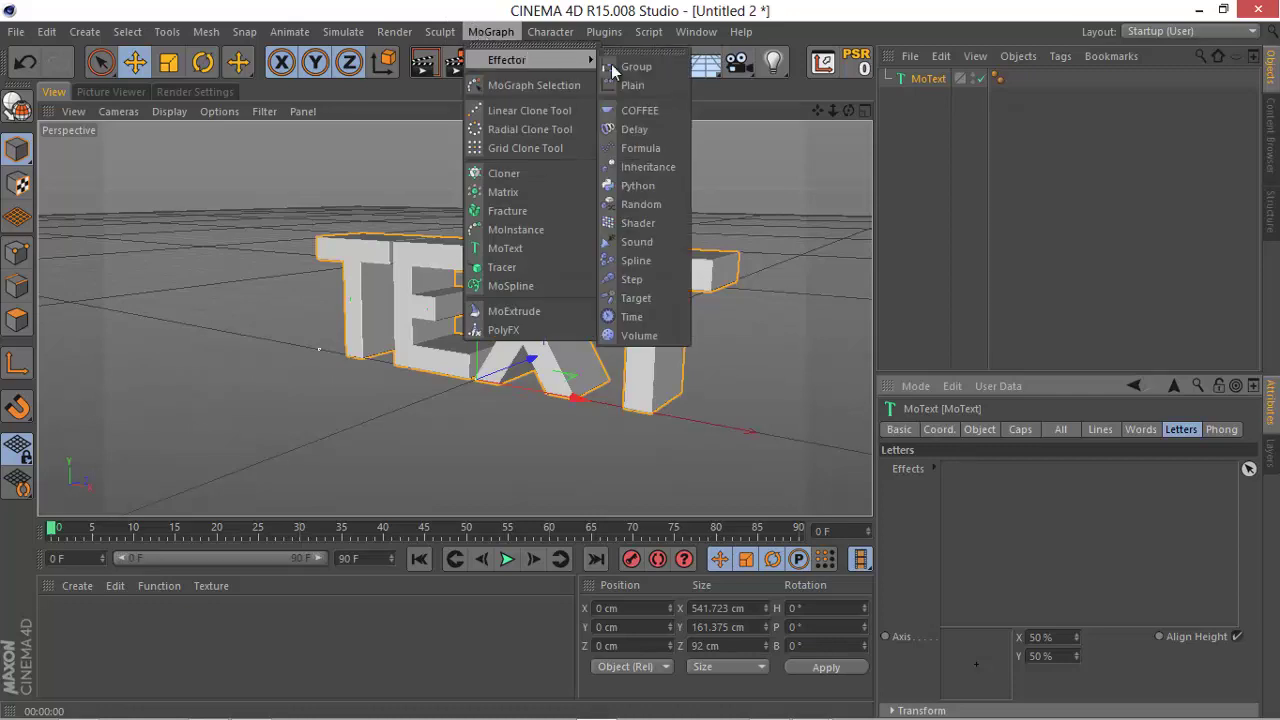
click(662, 205)
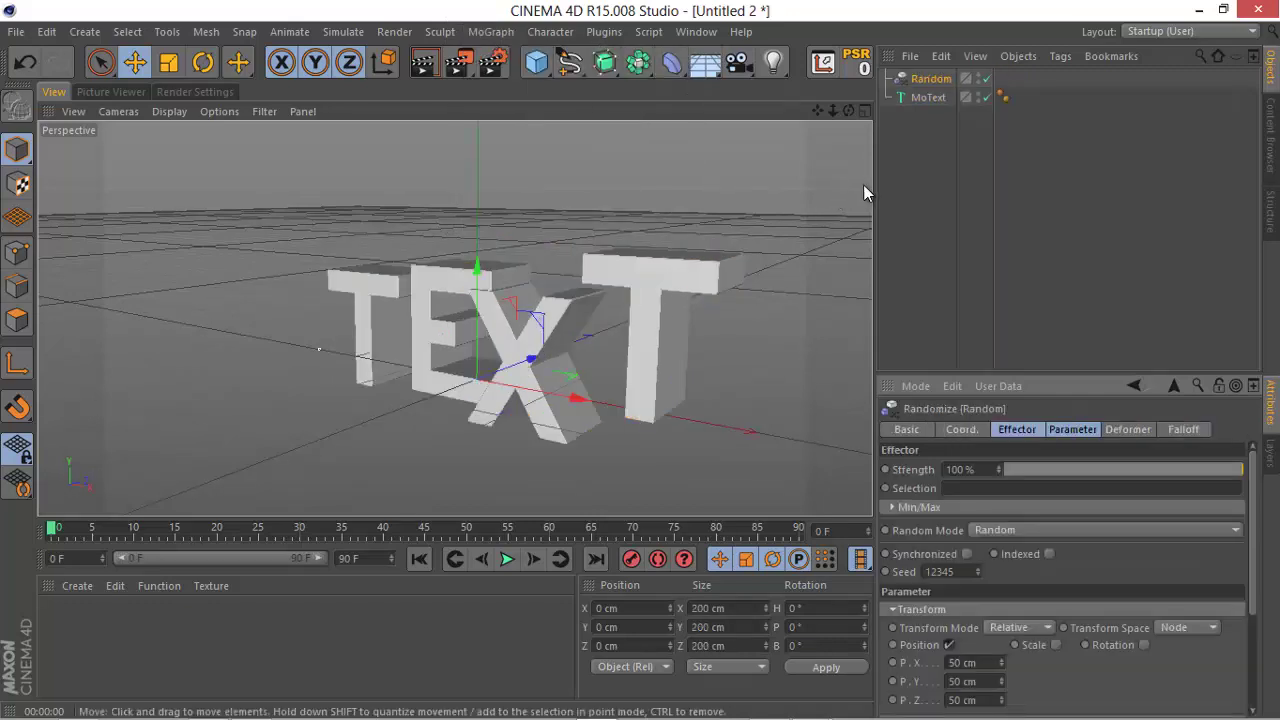
click(950, 644)
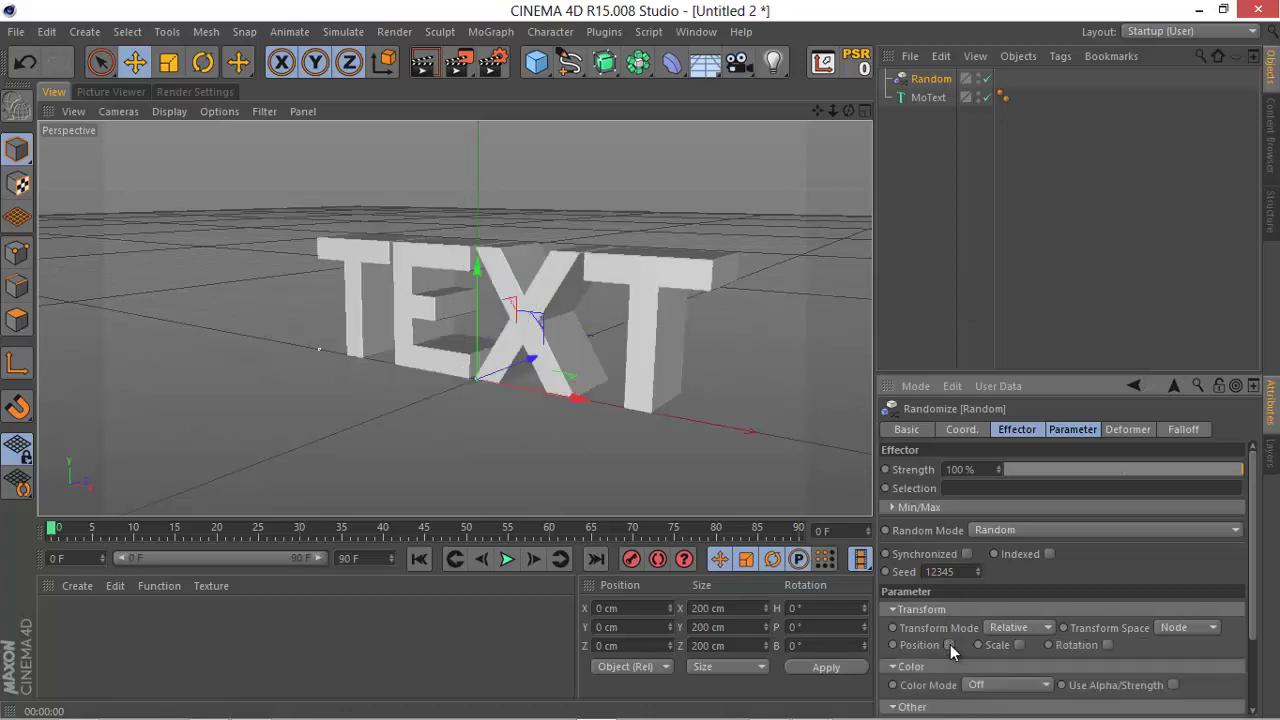
scroll(1028, 647, down, 3)
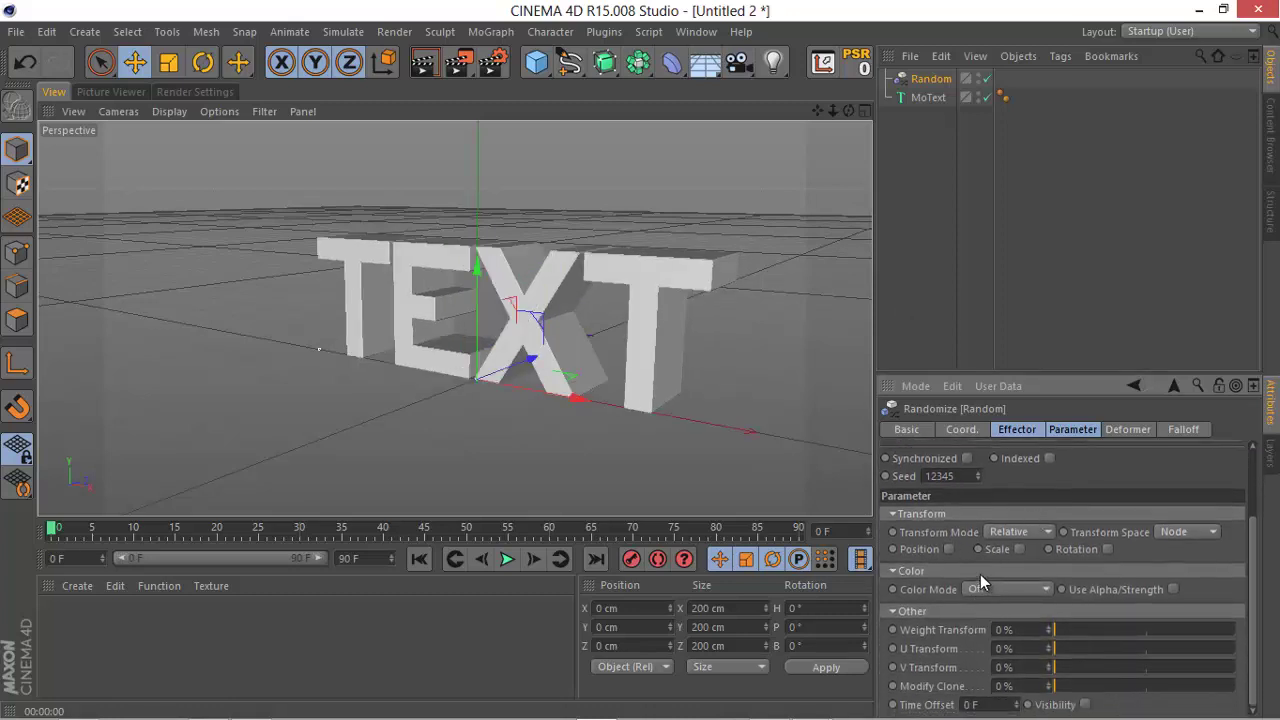
Turn on the Random effector's position transform and set P.X and P.Y to 0 cm, keeping P.Z at 50 cm.
click(950, 549)
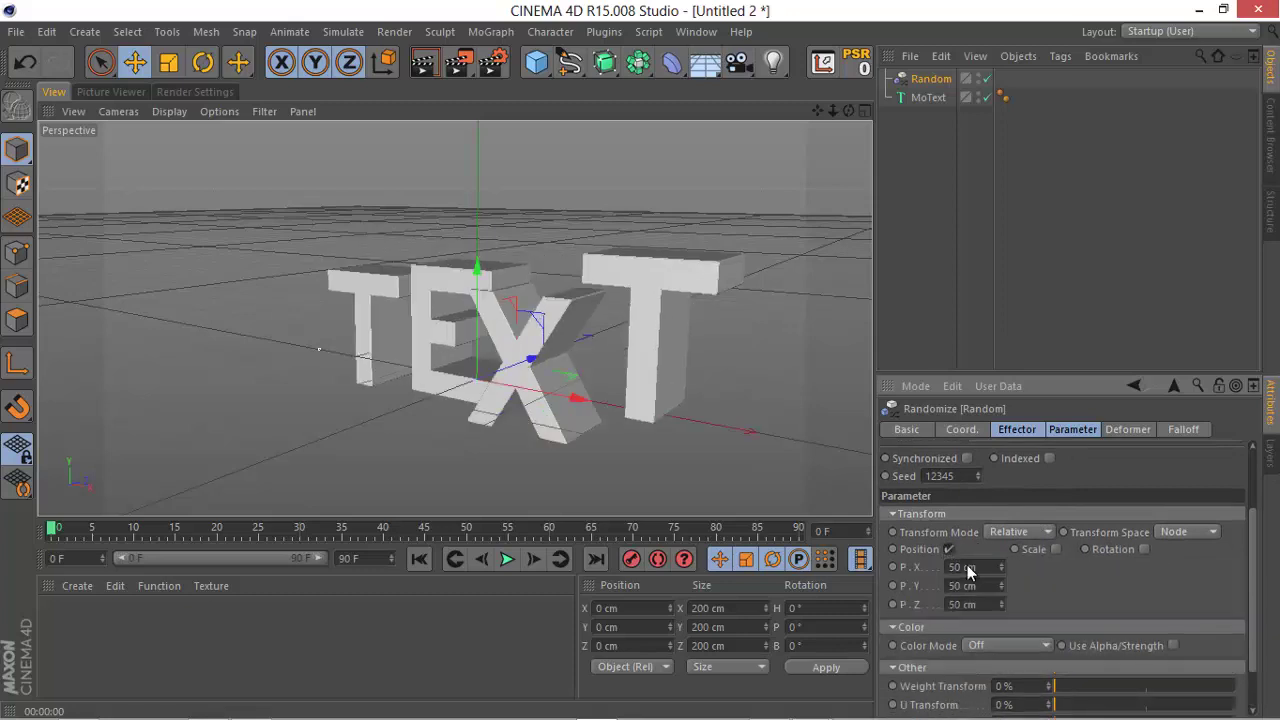
scroll(1030, 565, down, 1)
click(966, 529)
text(0)
key(Tab)
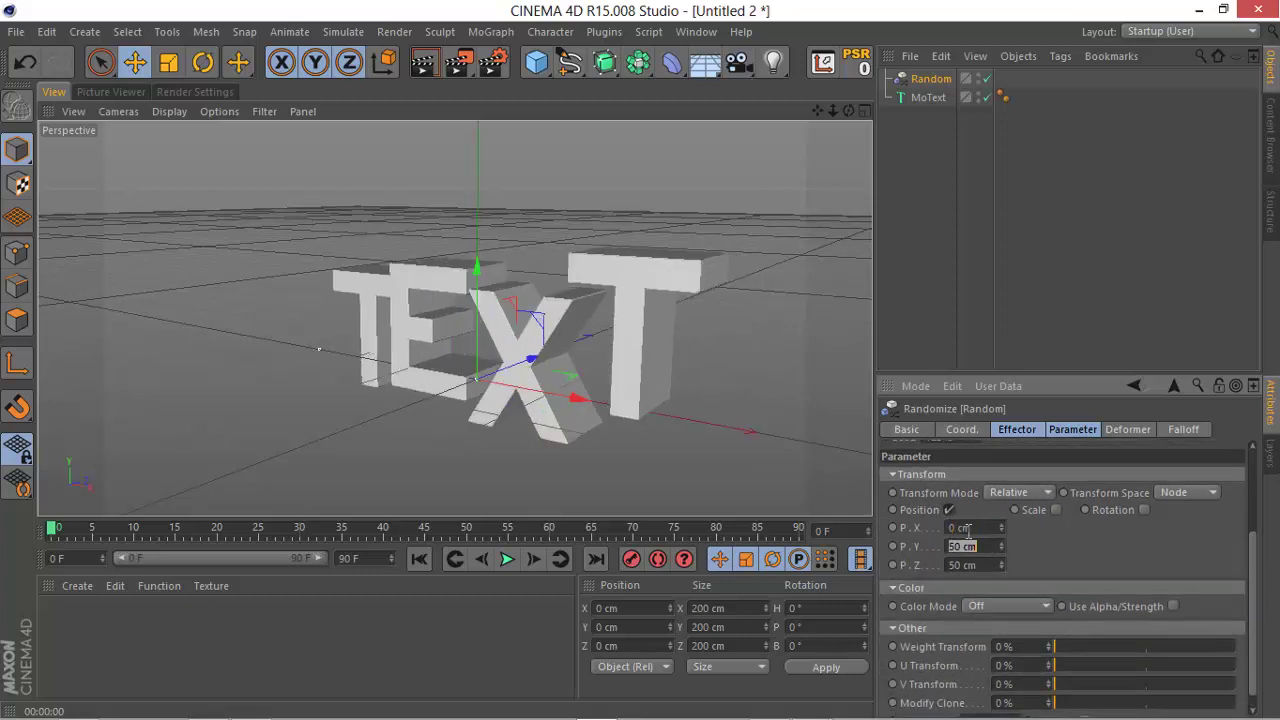
text(0)
key(Tab)
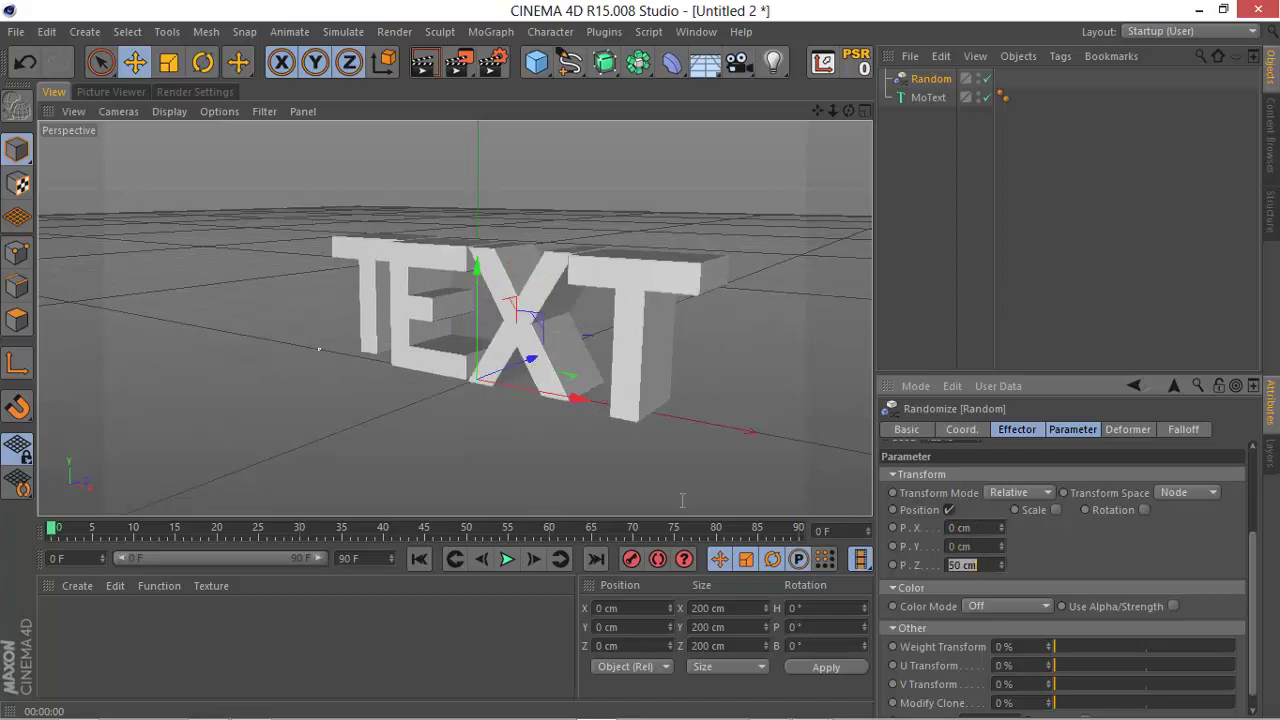
drag(850, 111, 642, 368)
key(ctrl+shift+z)
Open the reference image NAME in Windows Photo Viewer to examine the letters' arrangement, and return to Cinema 4D.
click(1199, 9)
double_click(34, 128)
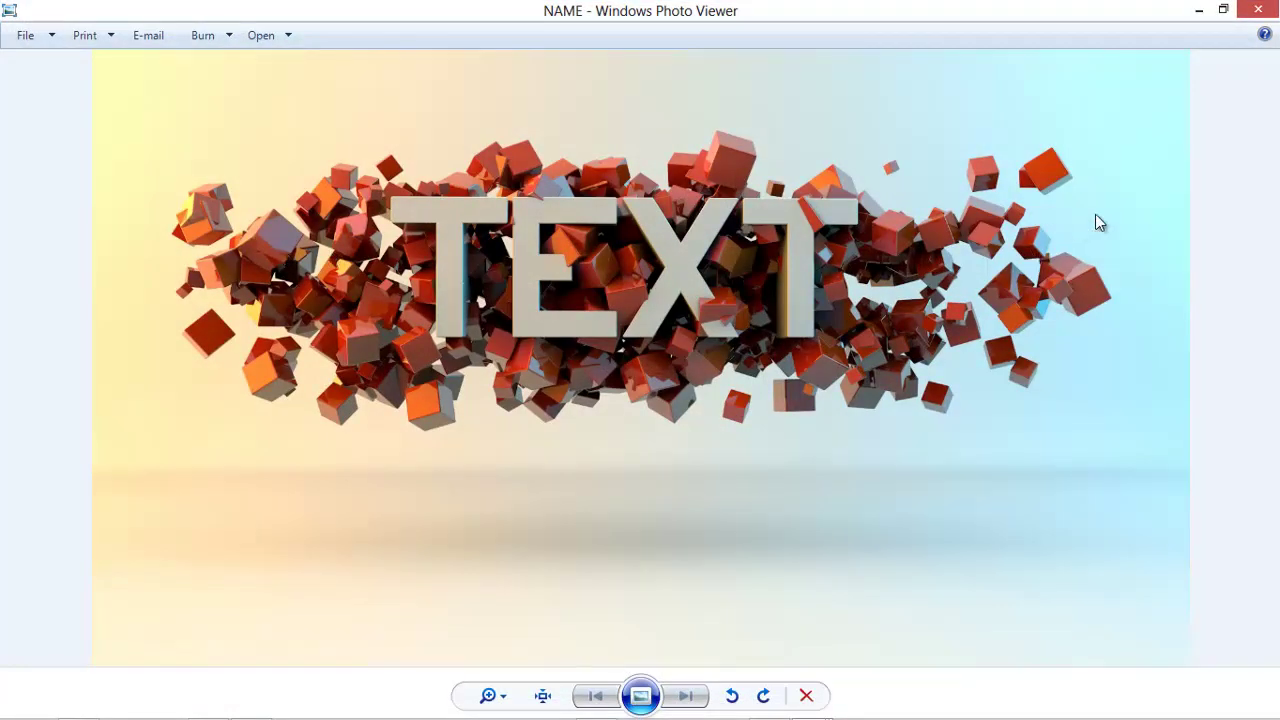
click(1200, 10)
click(596, 706)
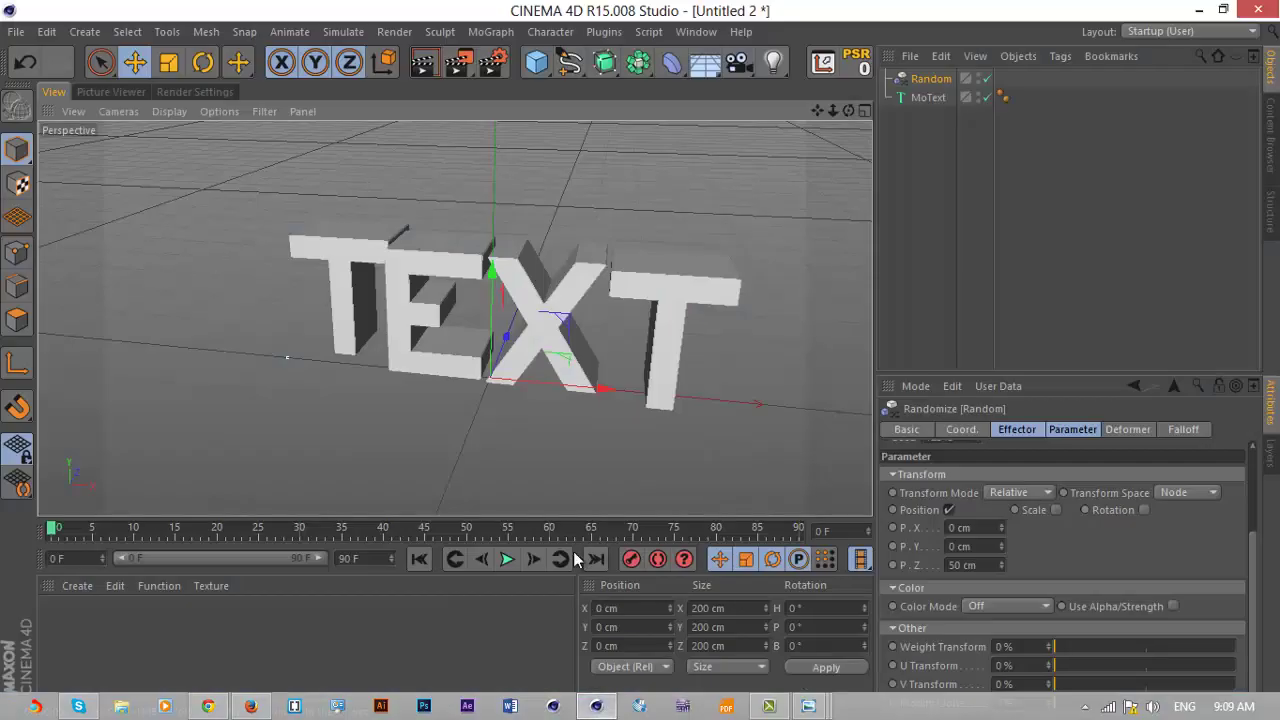
Step the Random effector's seed up to 12353 to vary the letters' depth offsets.
drag(848, 111, 642, 361)
scroll(1071, 520, up, 3)
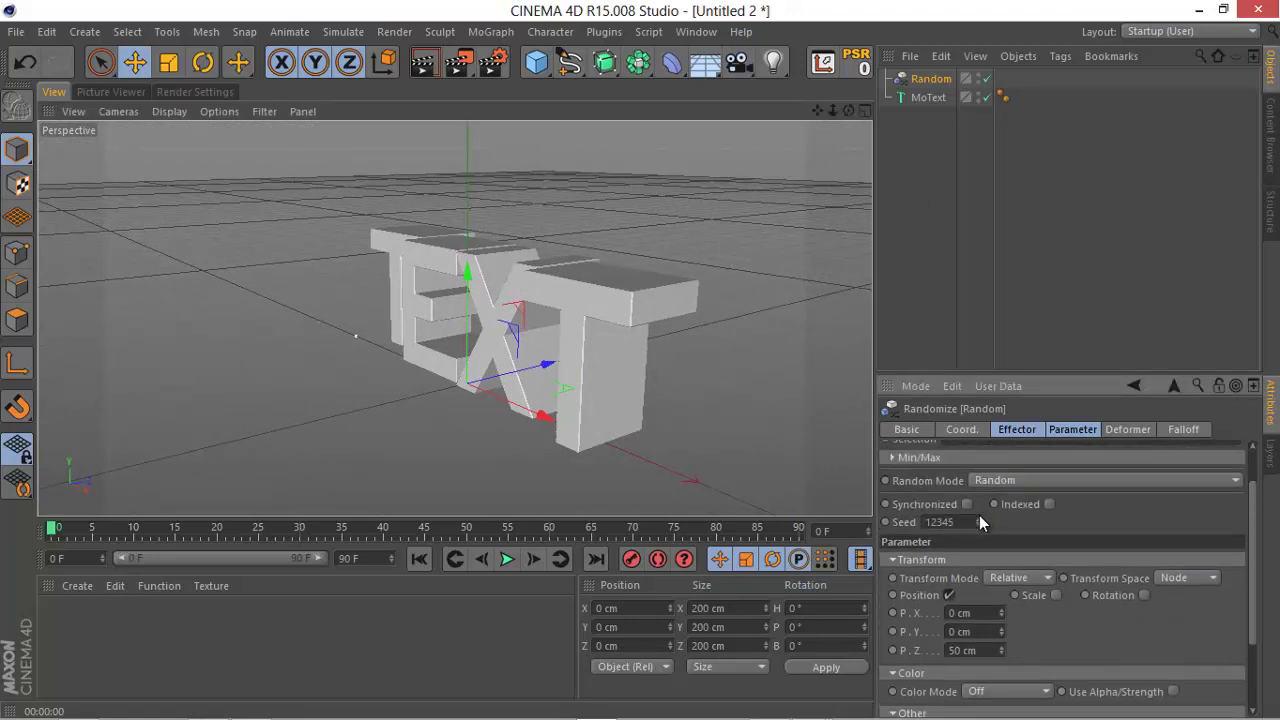
click(979, 518)
click(979, 518)
click(979, 518)
click(979, 518)
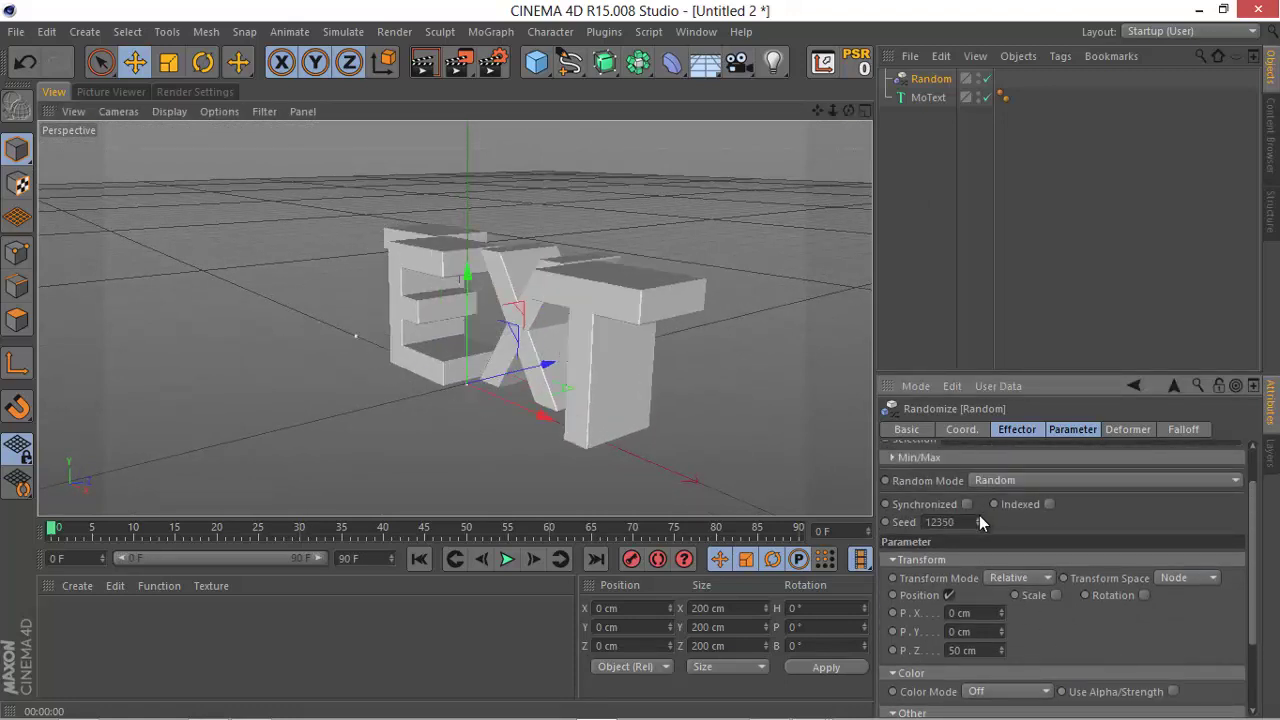
click(979, 518)
click(979, 518)
click(979, 518)
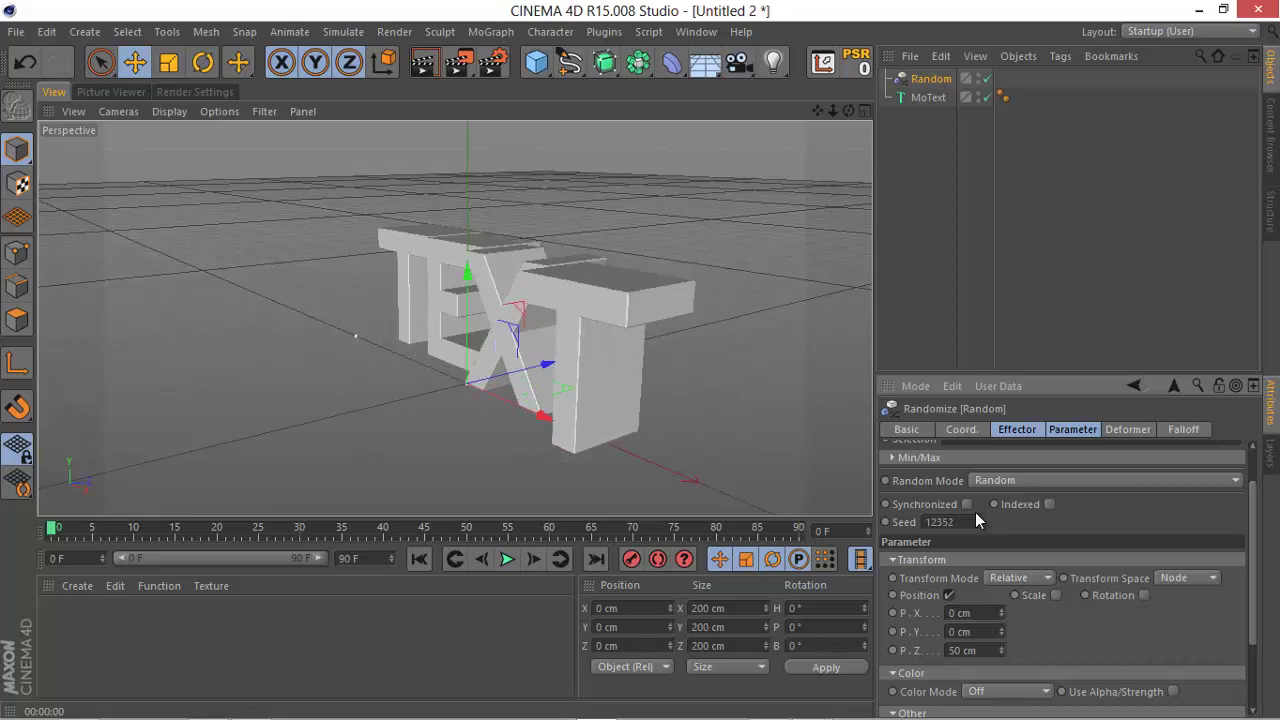
drag(848, 111, 640, 360)
click(976, 518)
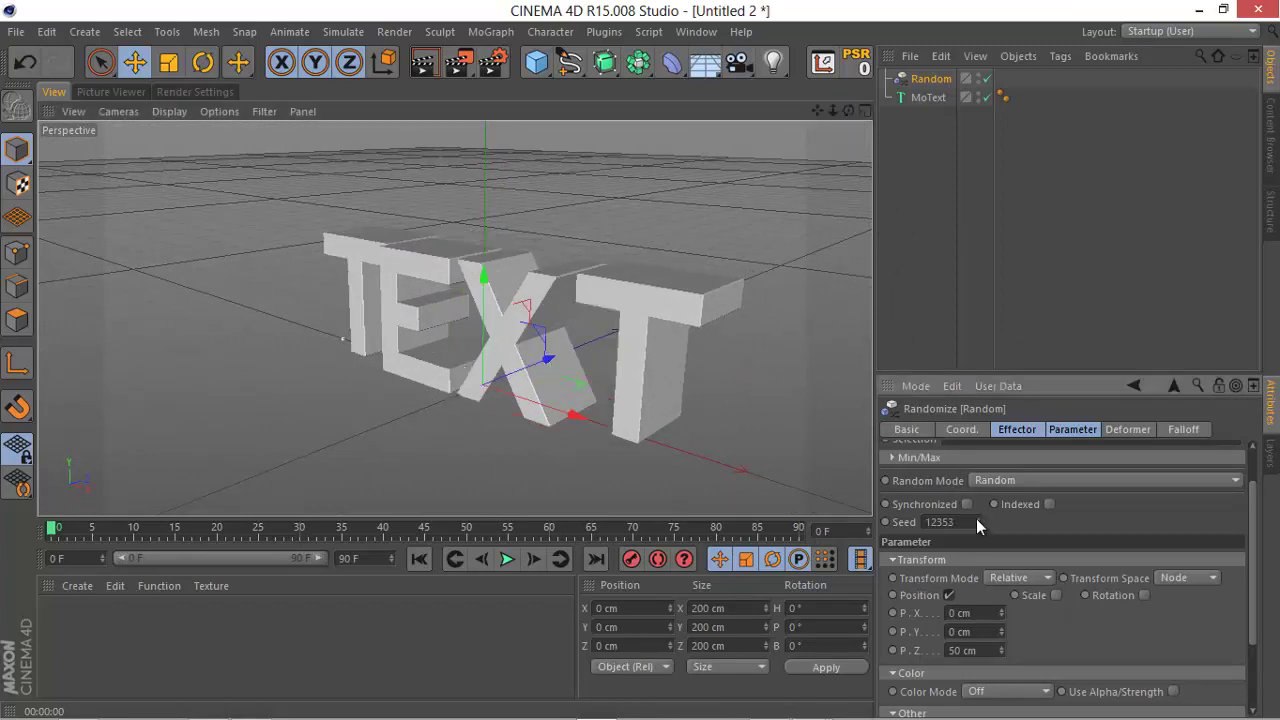
drag(848, 110, 641, 359)
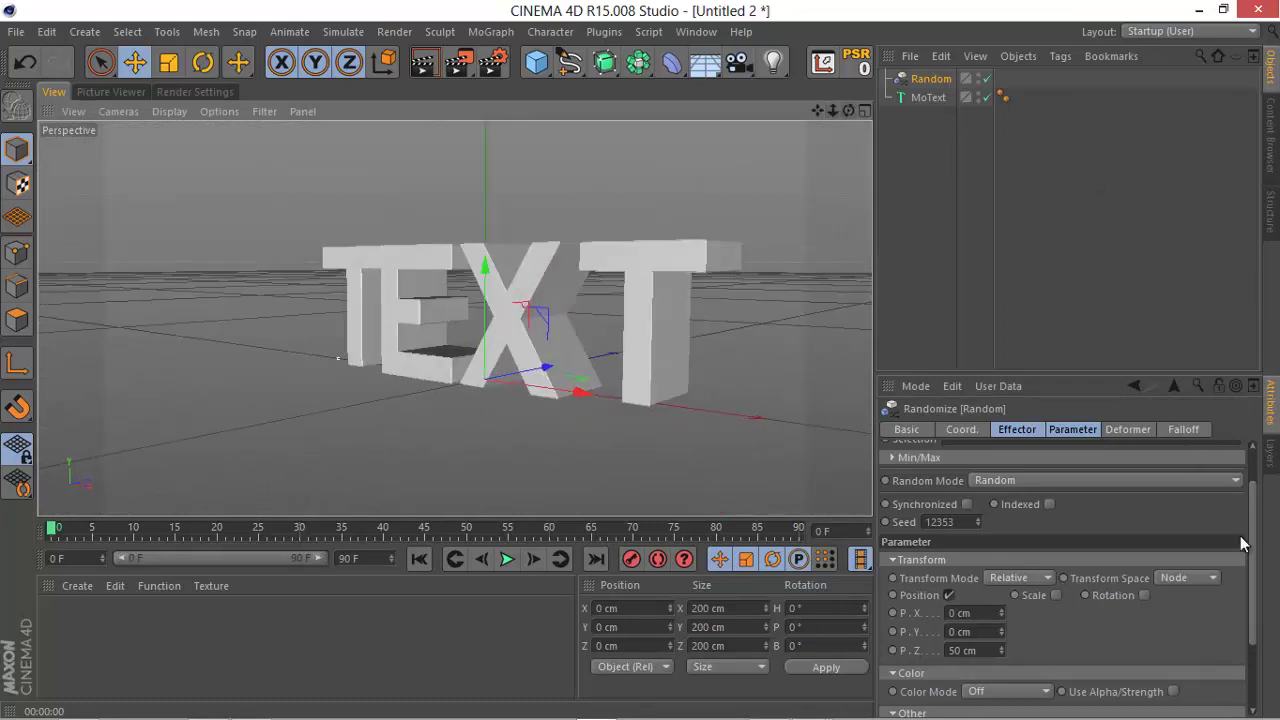
Turn on the Random effector's rotation transform and set the heading rotation R.H to 10°.
click(1145, 595)
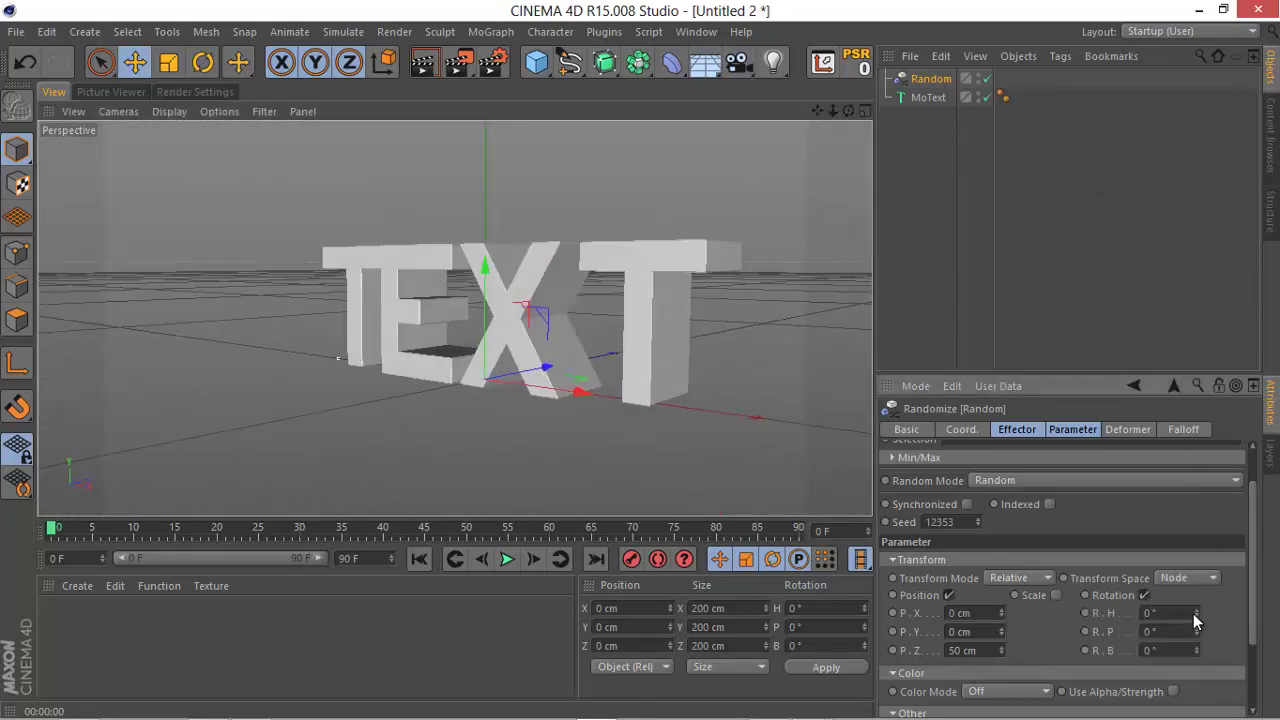
drag(1194, 616, 1195, 615)
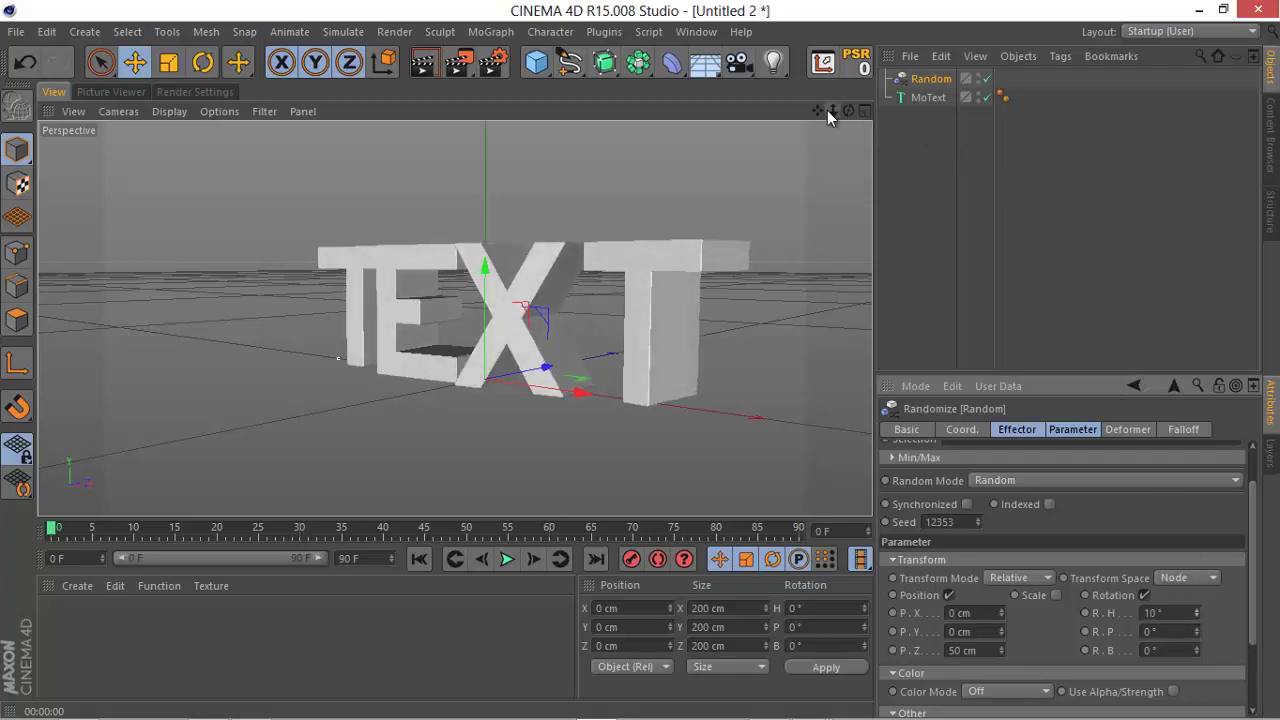
drag(848, 111, 643, 360)
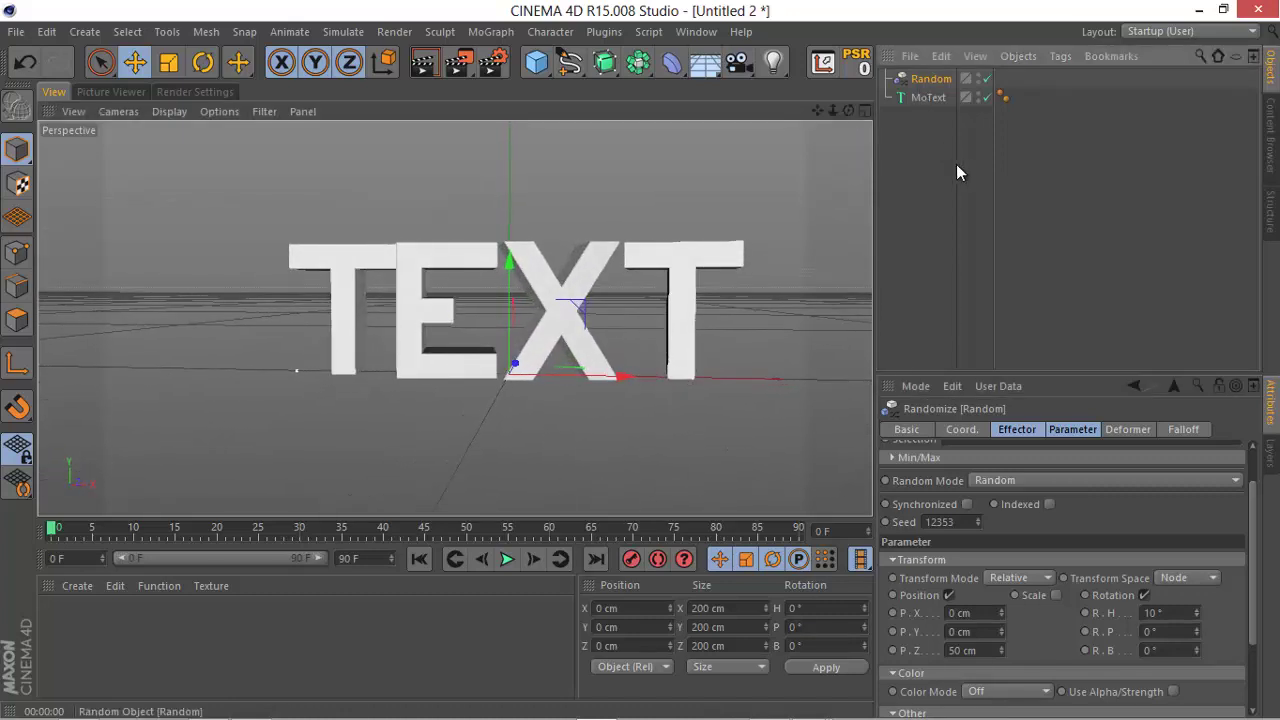
Deselect all objects and add a cube primitive to the scene.
key(ctrl+a)
click(926, 240)
key(ctrl+a)
click(923, 223)
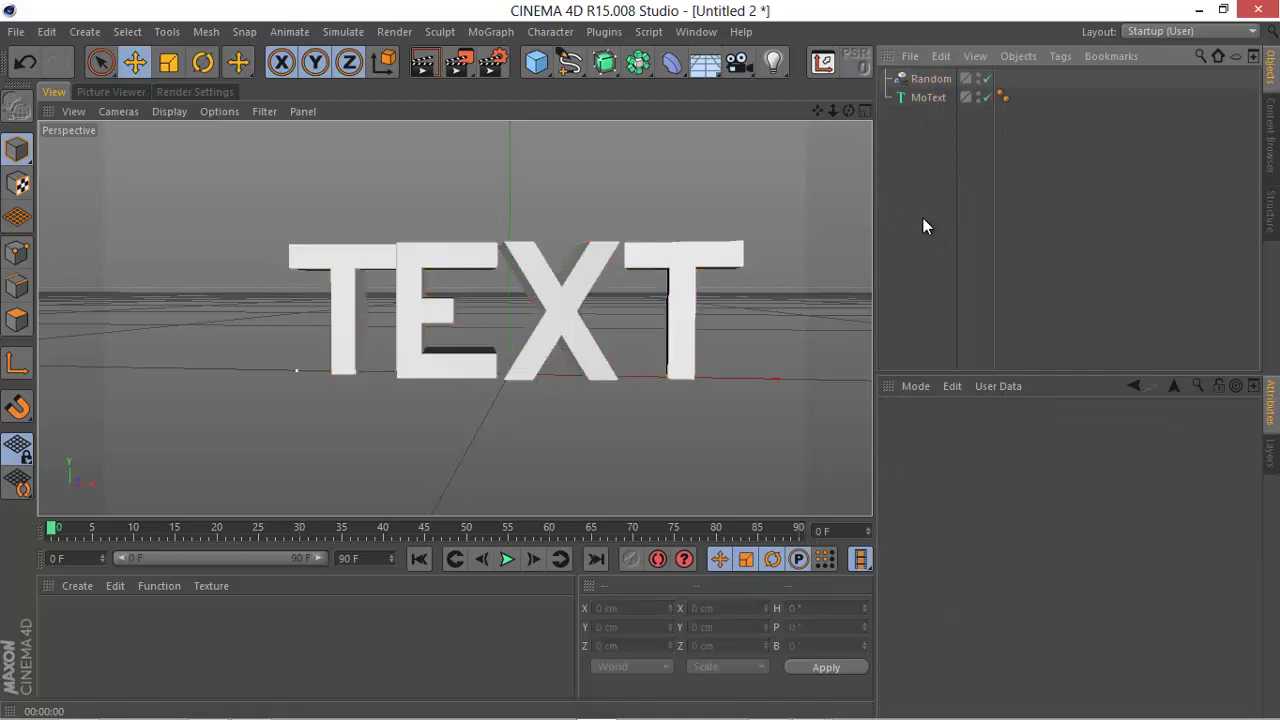
click(548, 72)
click(726, 95)
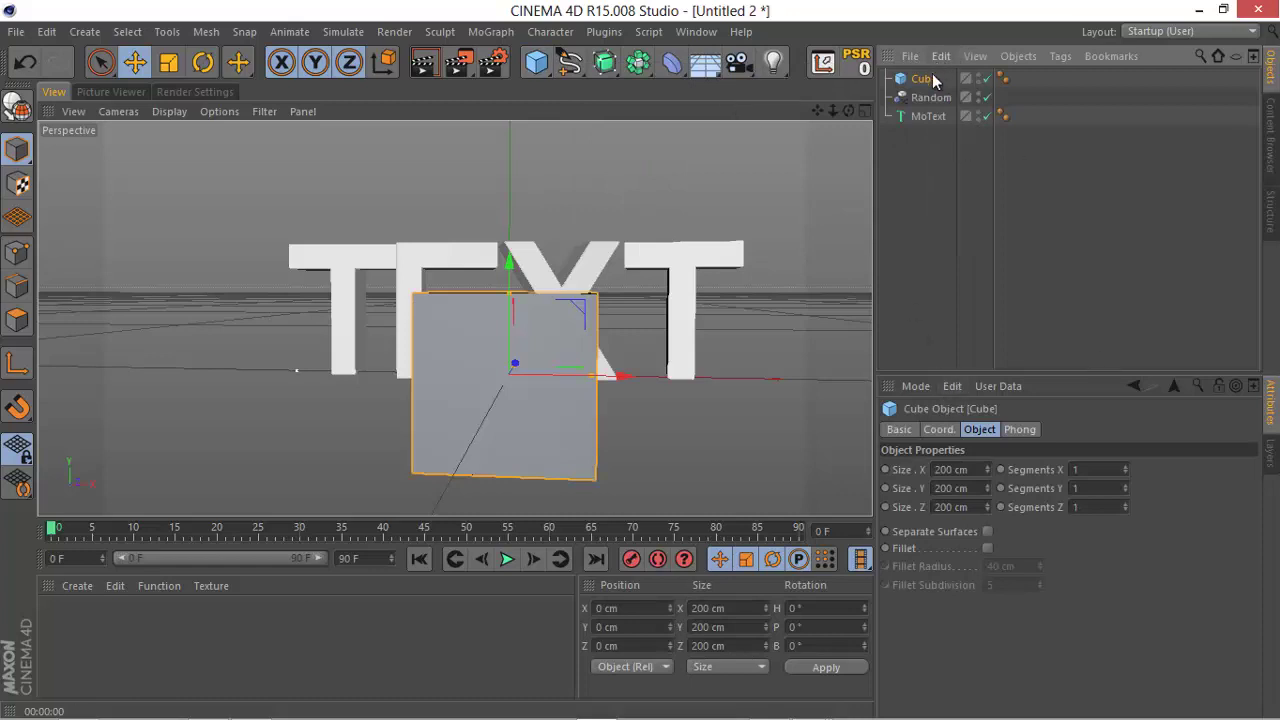
Set the cube's X, Y and Z sizes to 35 cm each.
click(950, 469)
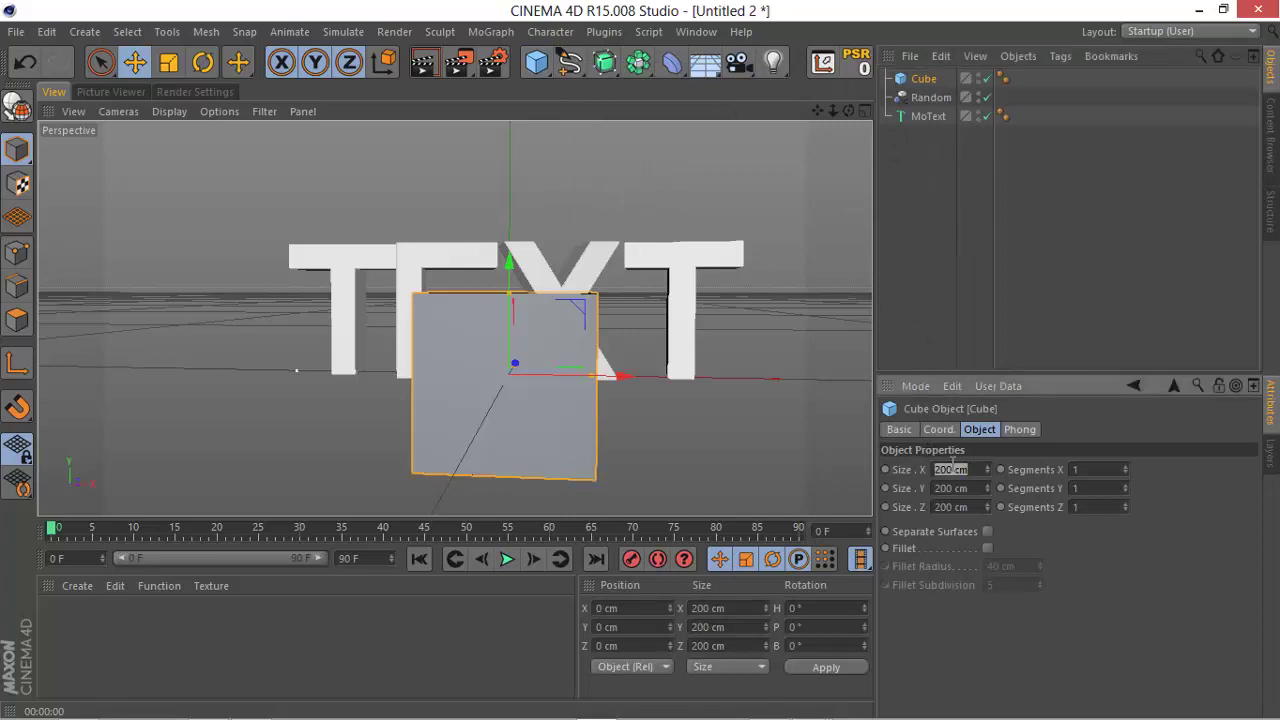
text(35)
key(Tab)
text(35)
key(Tab)
text(34)
key(Return)
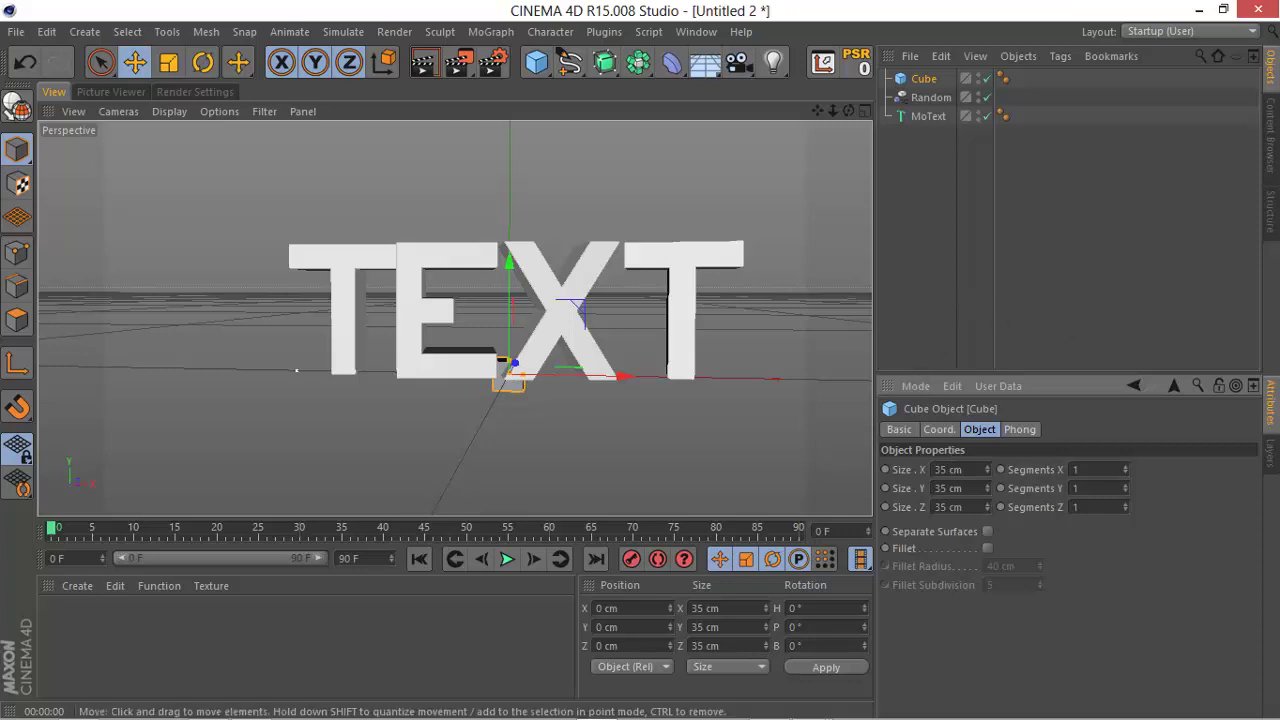
key(n)
key(b)
key(n)
key(a)
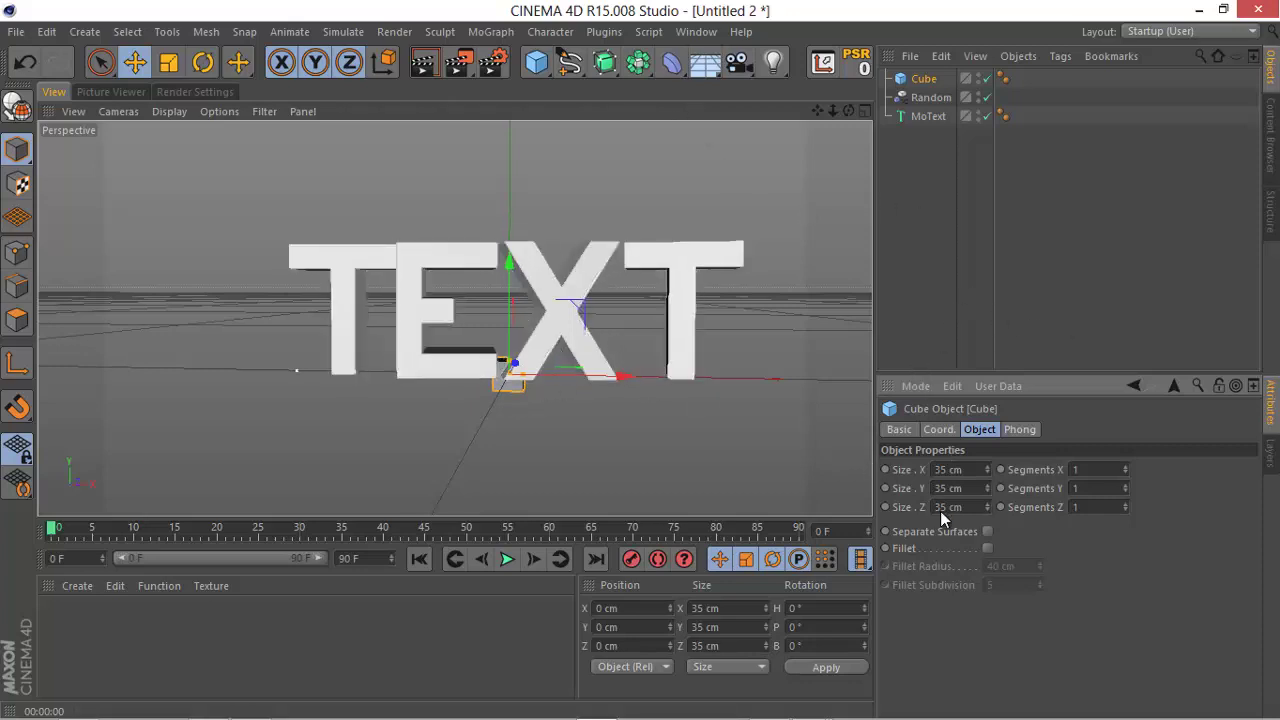
Fillet the cube with a 1 cm radius and a subdivision of 1, and delete its Phong tag.
click(987, 549)
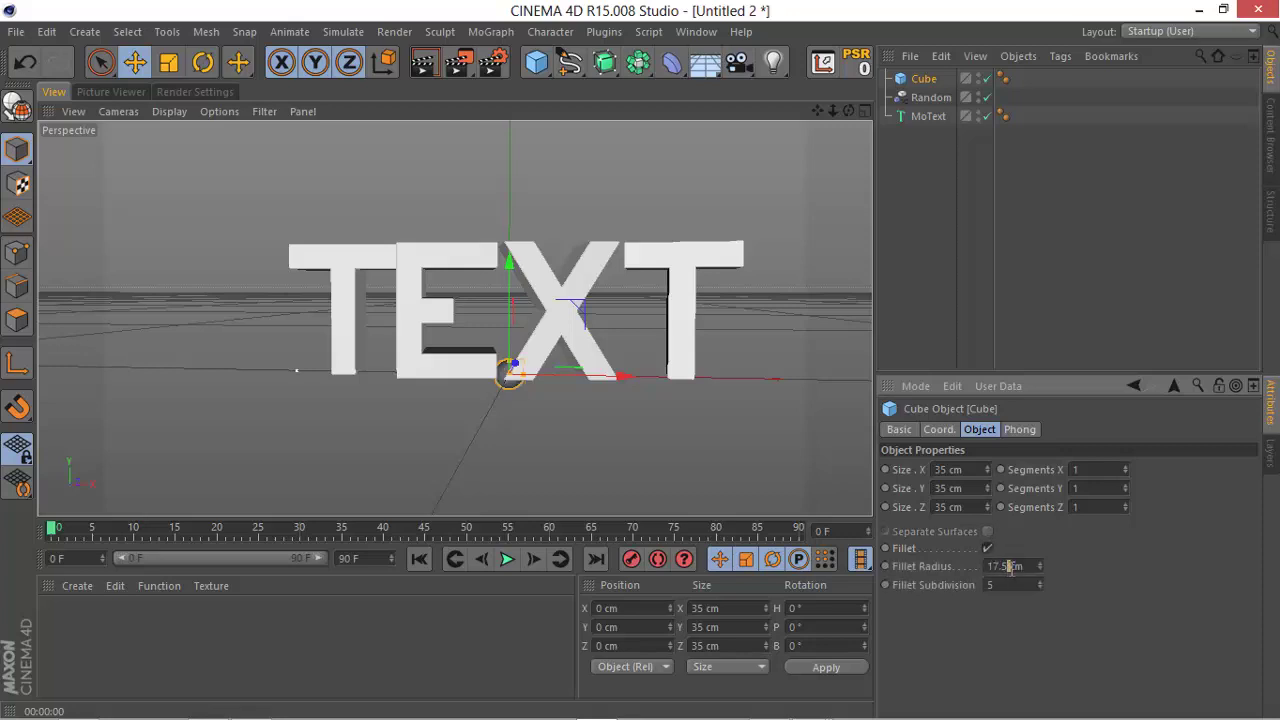
double_click(1004, 566)
text(1)
key(Tab)
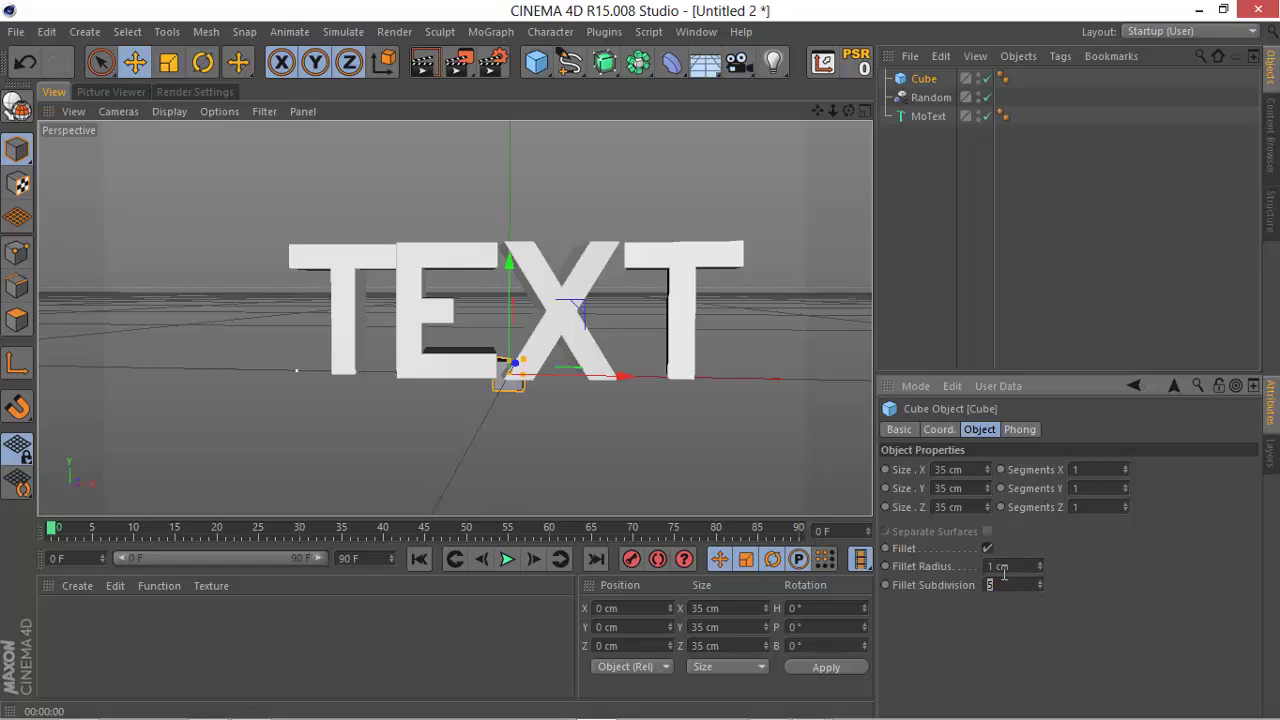
text(1)
key(Return)
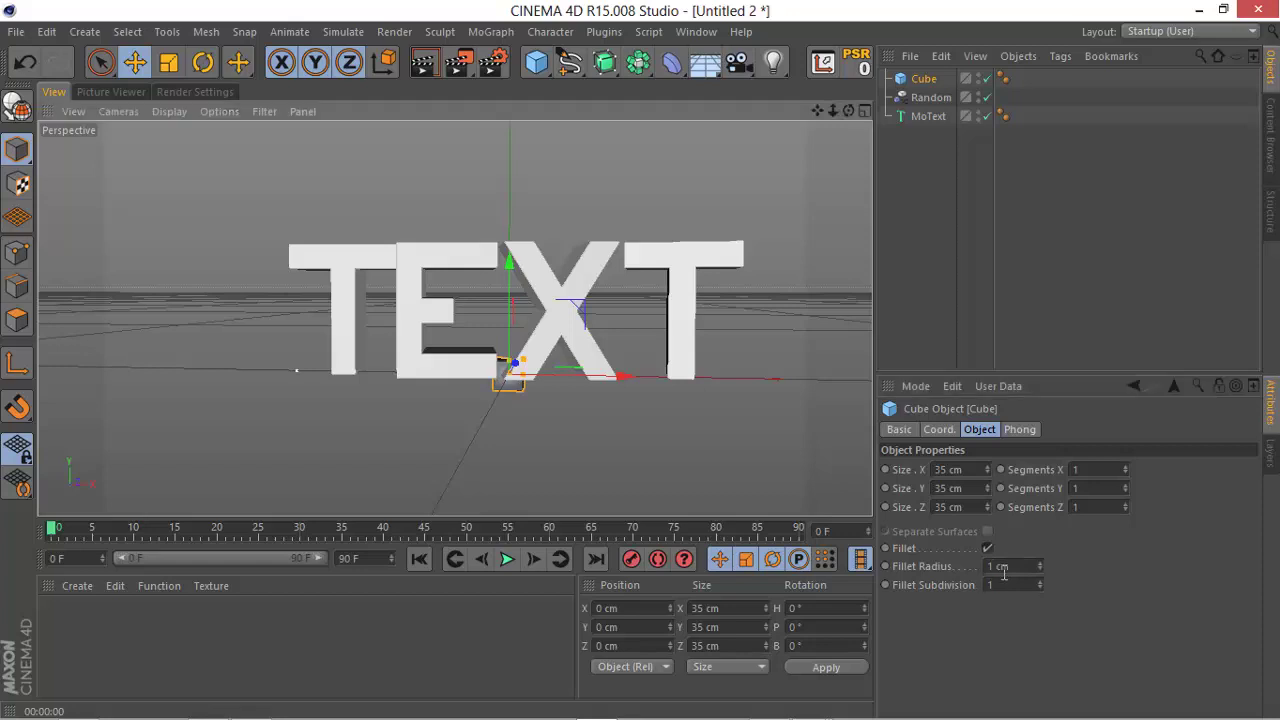
click(1003, 79)
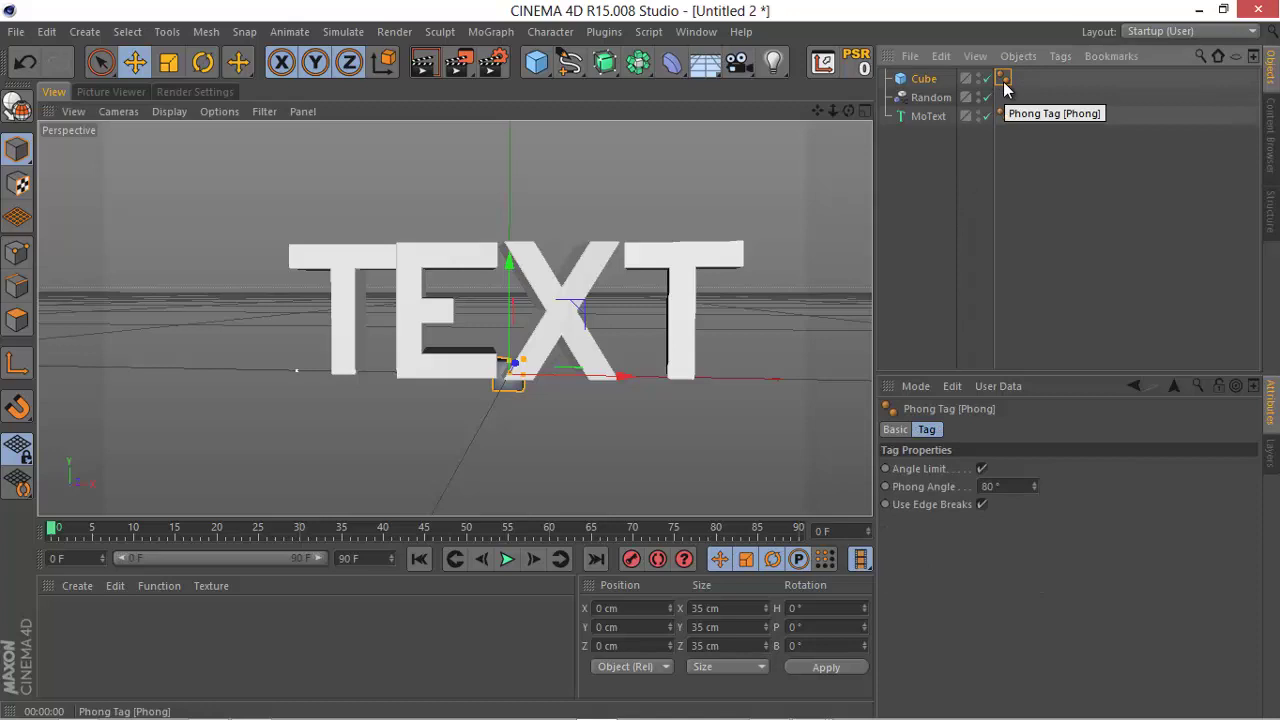
key(Delete)
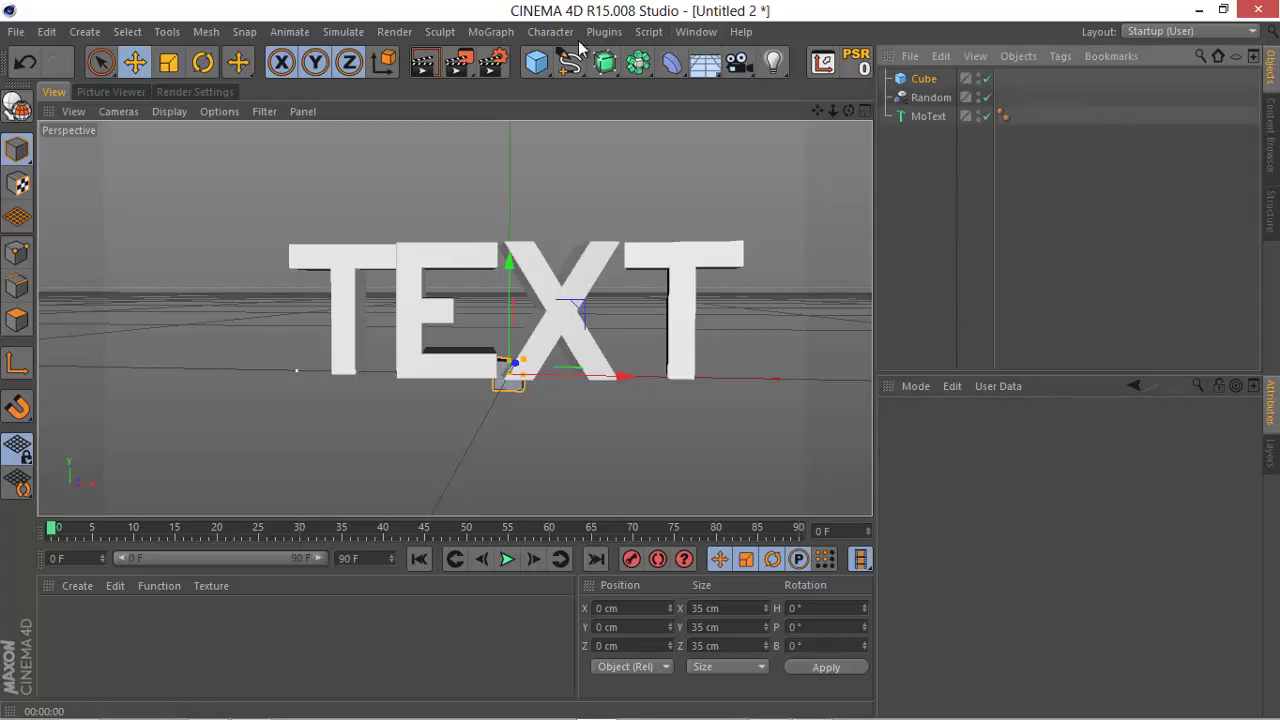
Add a MoGraph Cloner and make the cube its child.
click(491, 31)
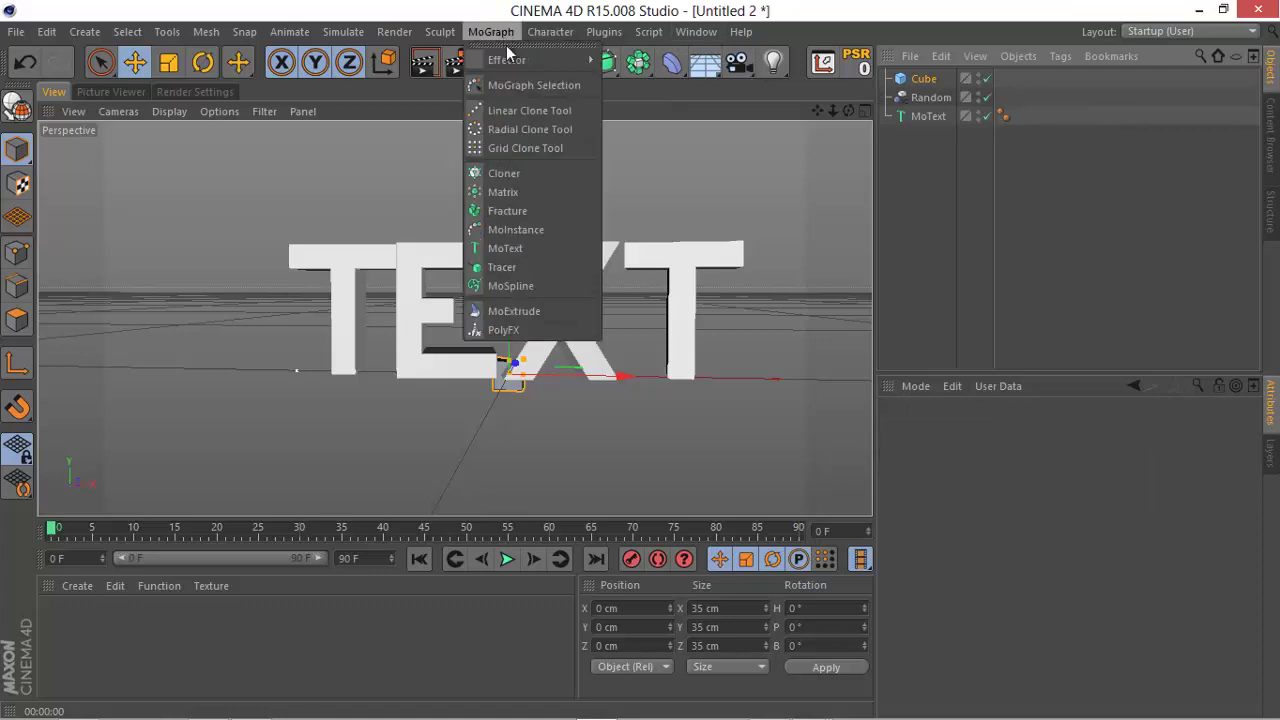
click(536, 173)
drag(928, 95, 928, 82)
click(930, 80)
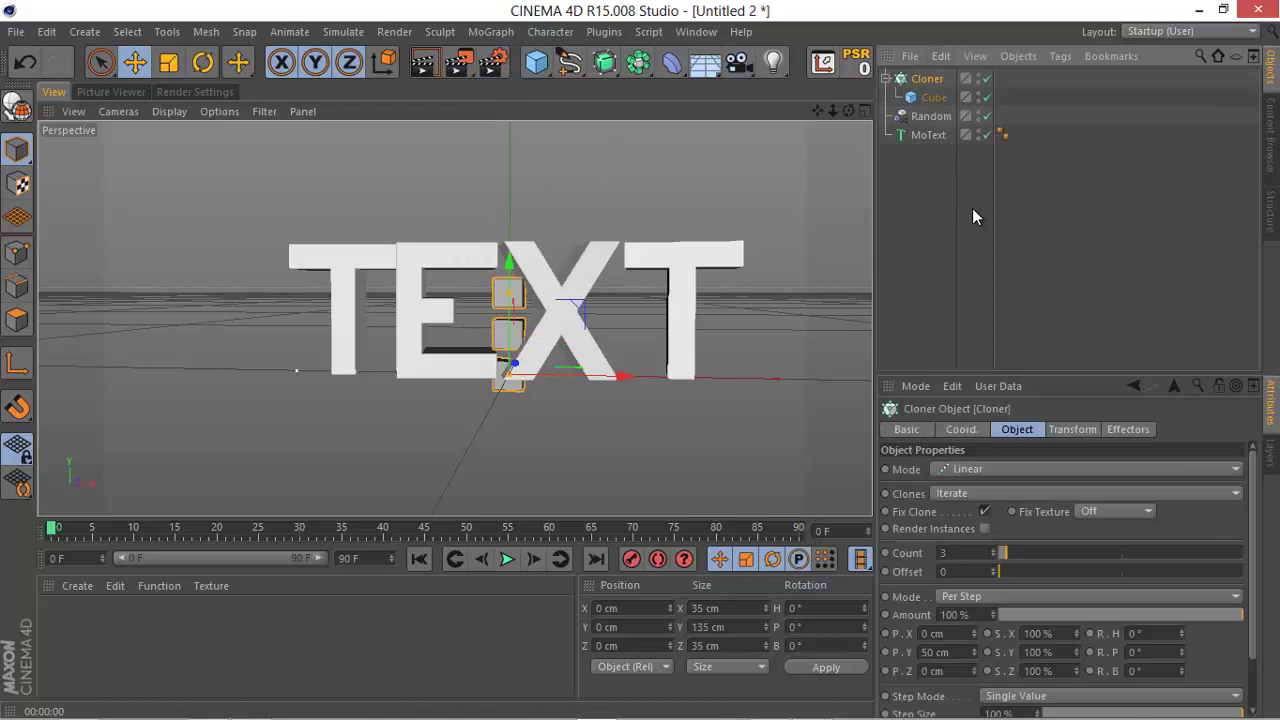
Set the Cloner's mode to Grid Array.
click(1002, 469)
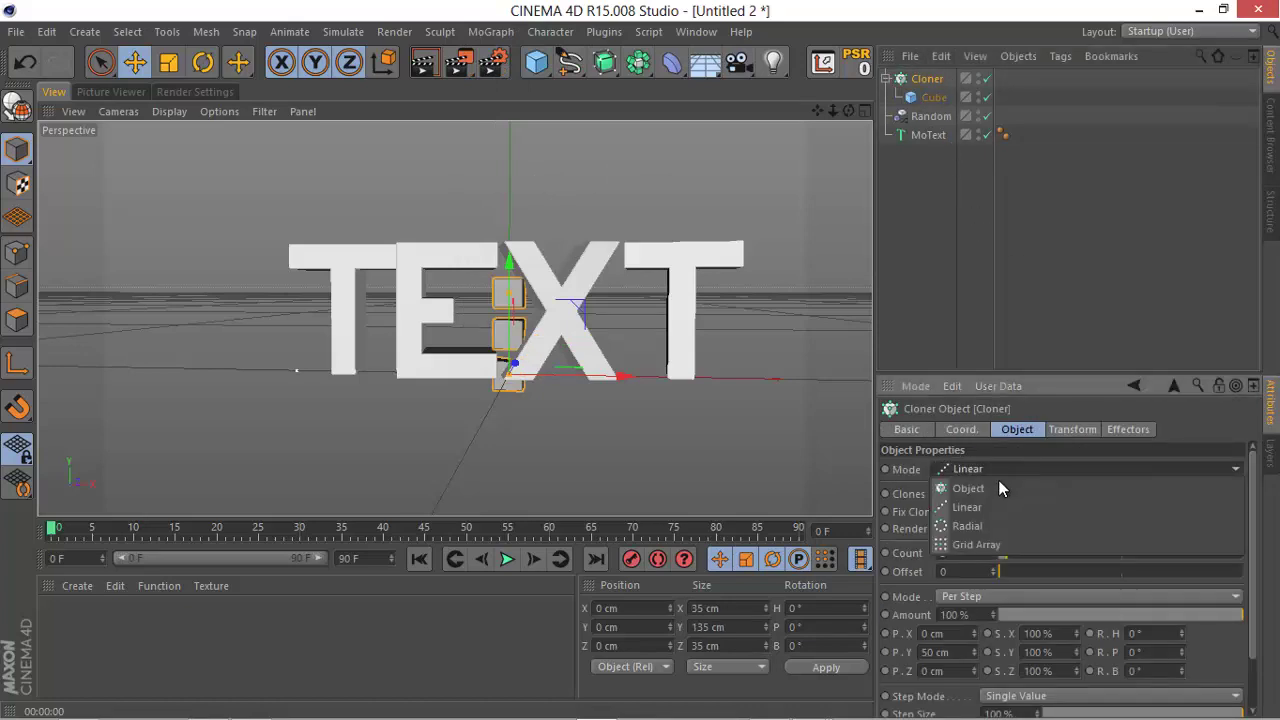
click(996, 487)
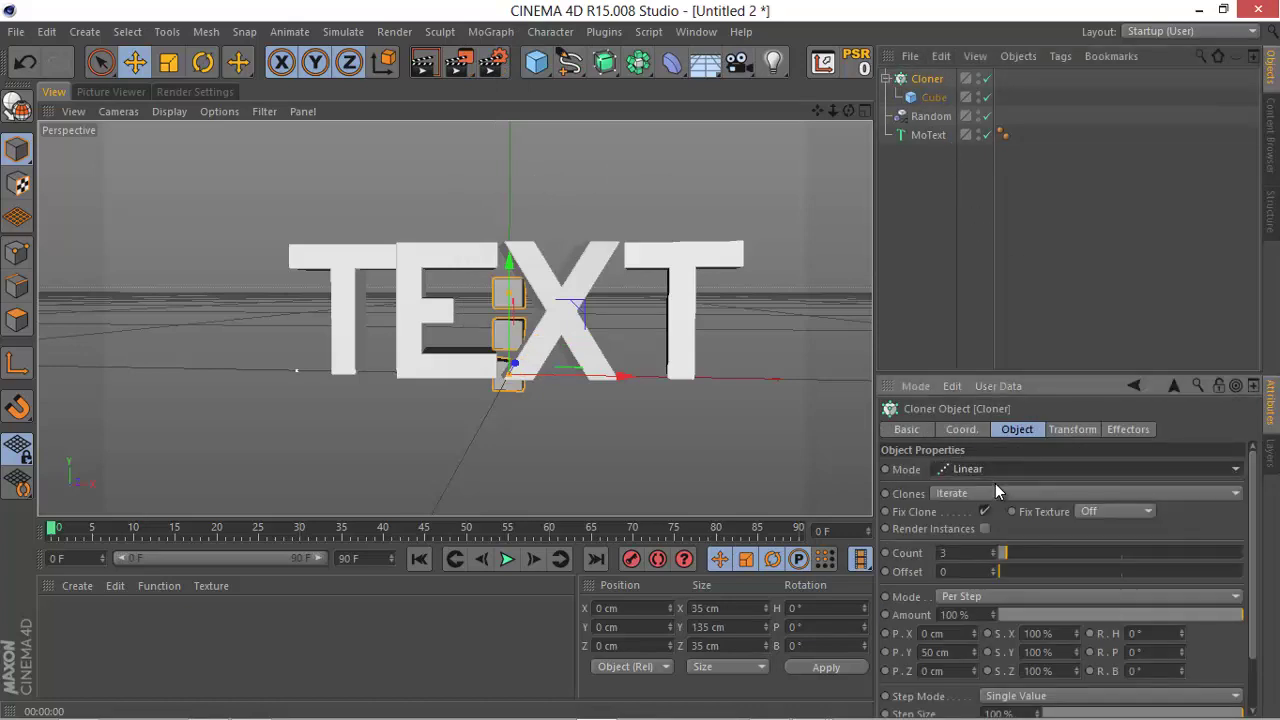
click(993, 468)
click(995, 544)
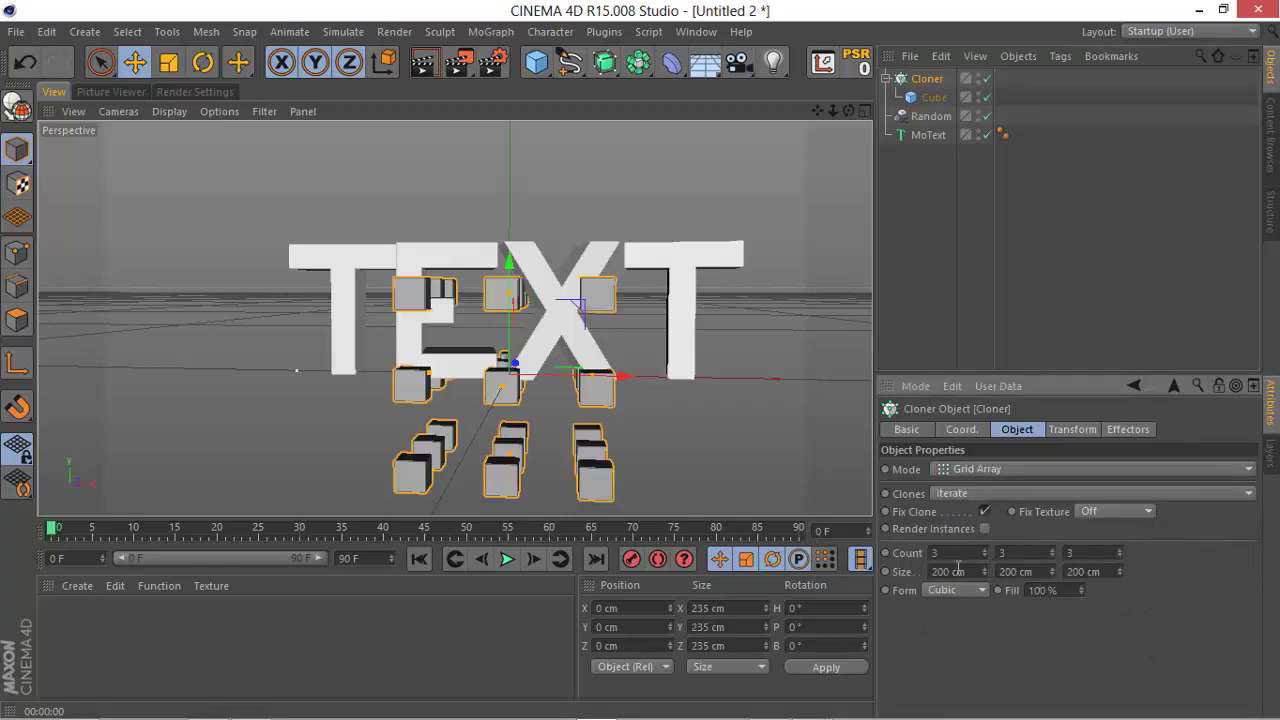
Widen the cube grid to about 519 cm along X and set its counts to 9, 4 and 5.
mouse_move(615, 382)
mouse_down()
mouse_move(690, 388)
mouse_move(630, 380)
mouse_move(724, 373)
mouse_move(642, 392)
mouse_move(783, 371)
mouse_move(683, 366)
mouse_move(706, 381)
mouse_move(678, 381)
mouse_up()
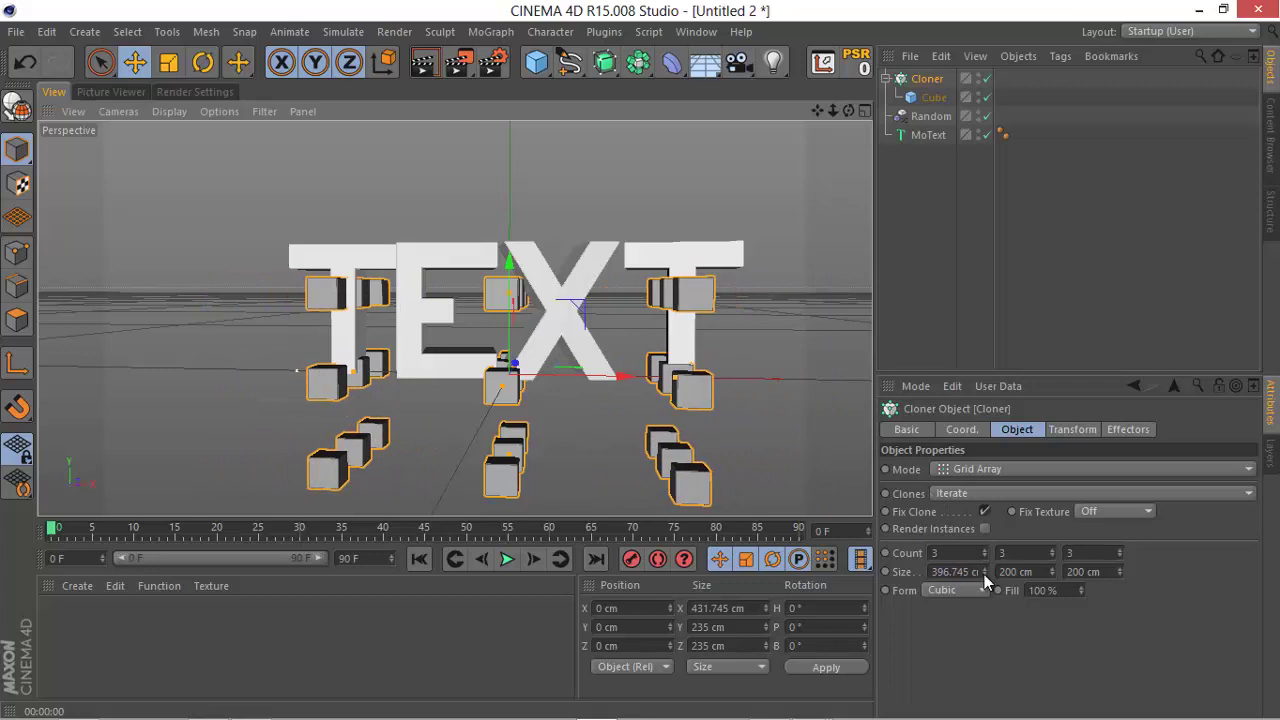
mouse_move(984, 574)
mouse_down()
mouse_move(979, 602)
mouse_move(984, 580)
mouse_up()
click(958, 572)
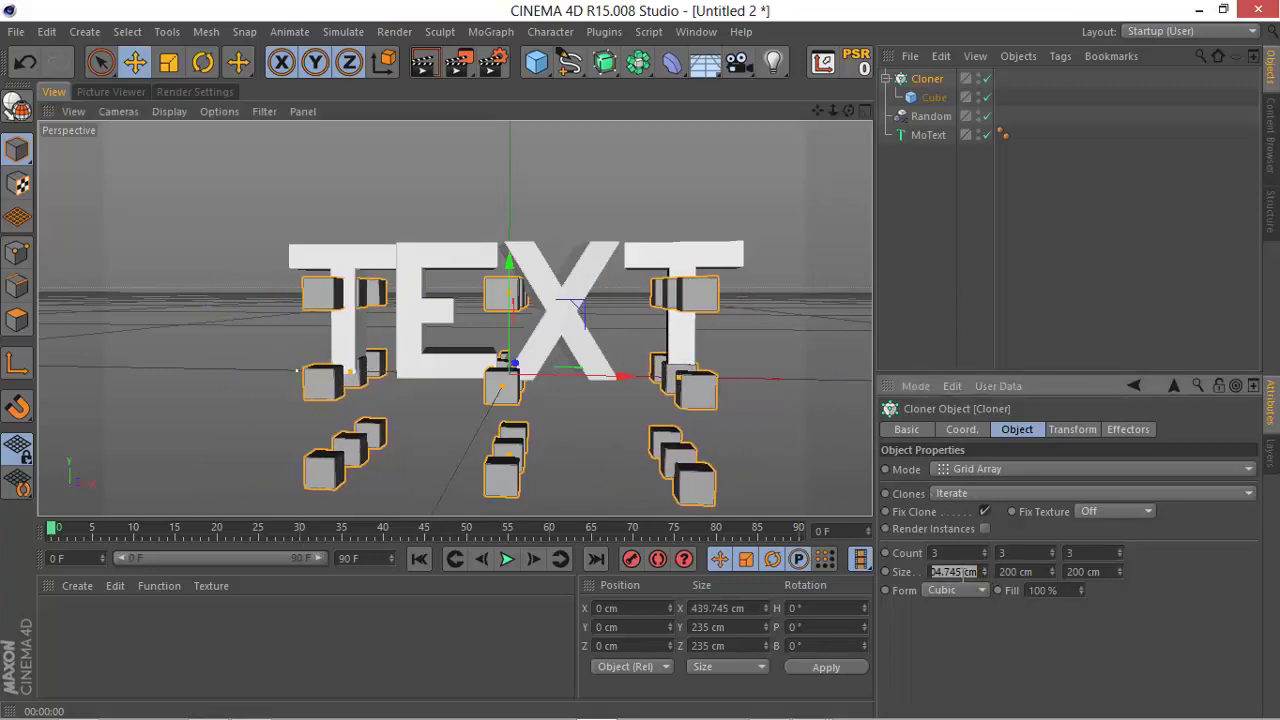
mouse_move(986, 564)
mouse_down()
mouse_move(985, 575)
mouse_move(984, 548)
mouse_up()
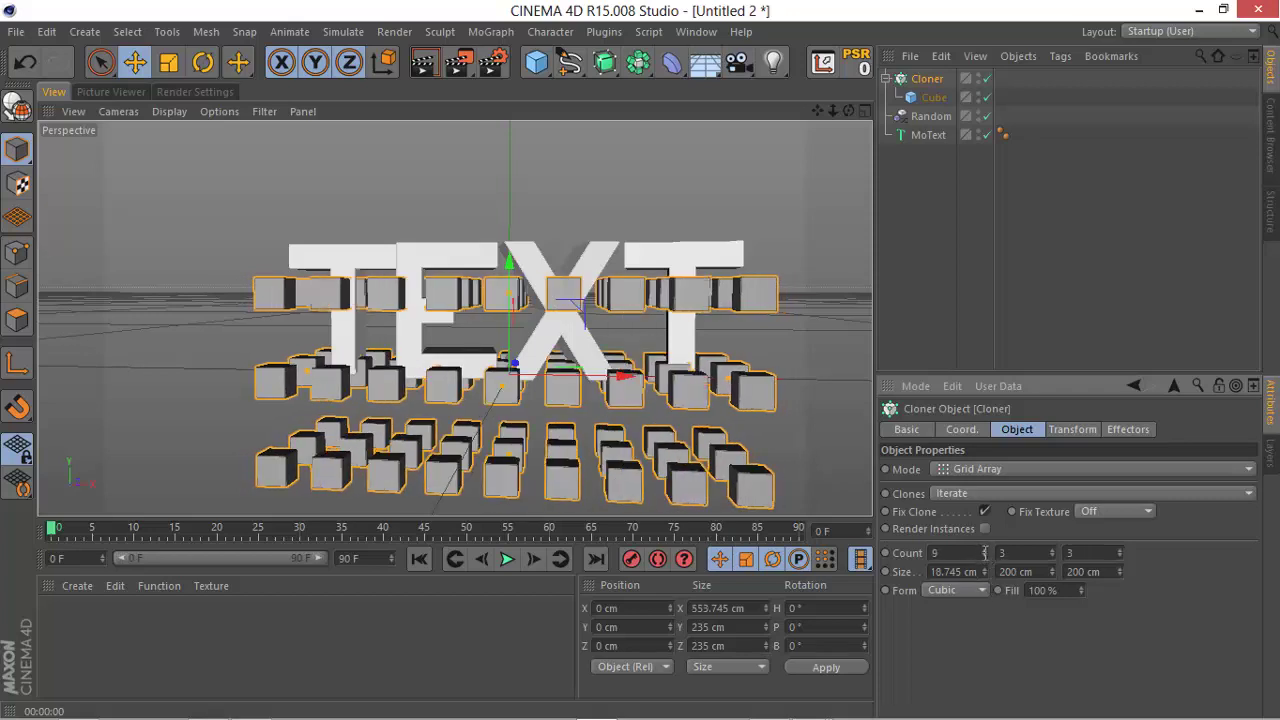
drag(1054, 552, 1055, 551)
click(1055, 551)
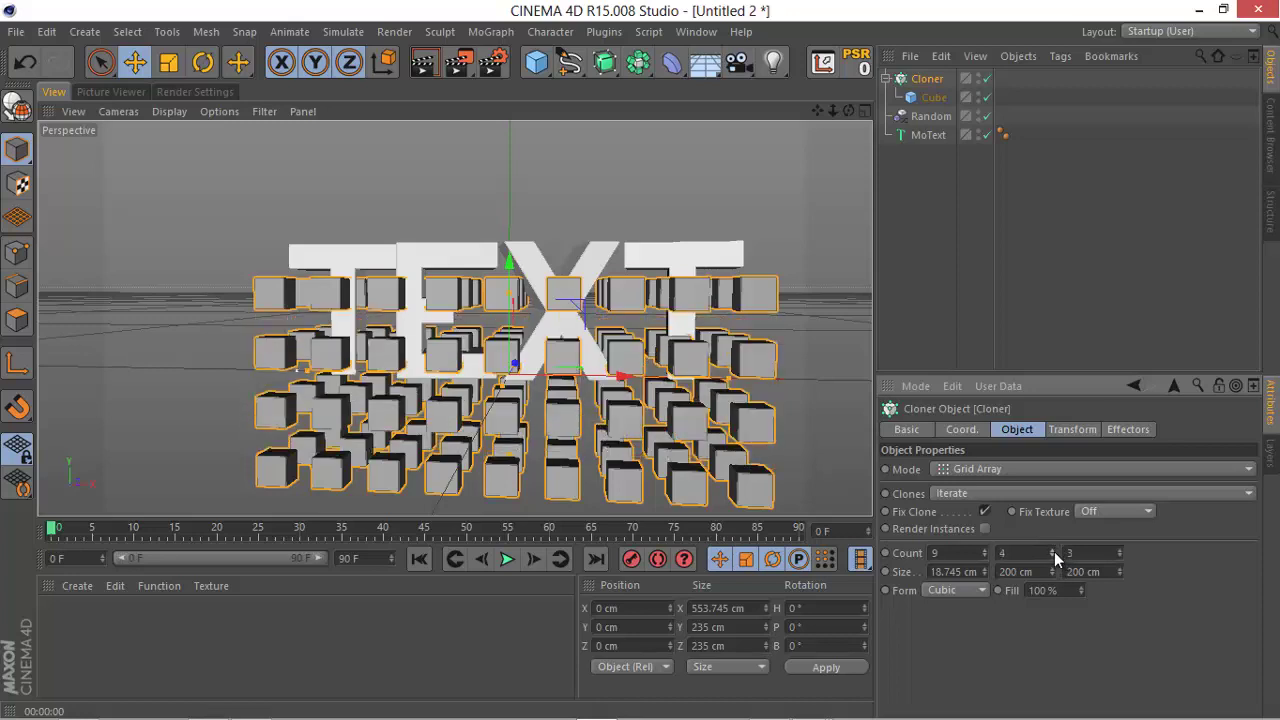
click(1120, 557)
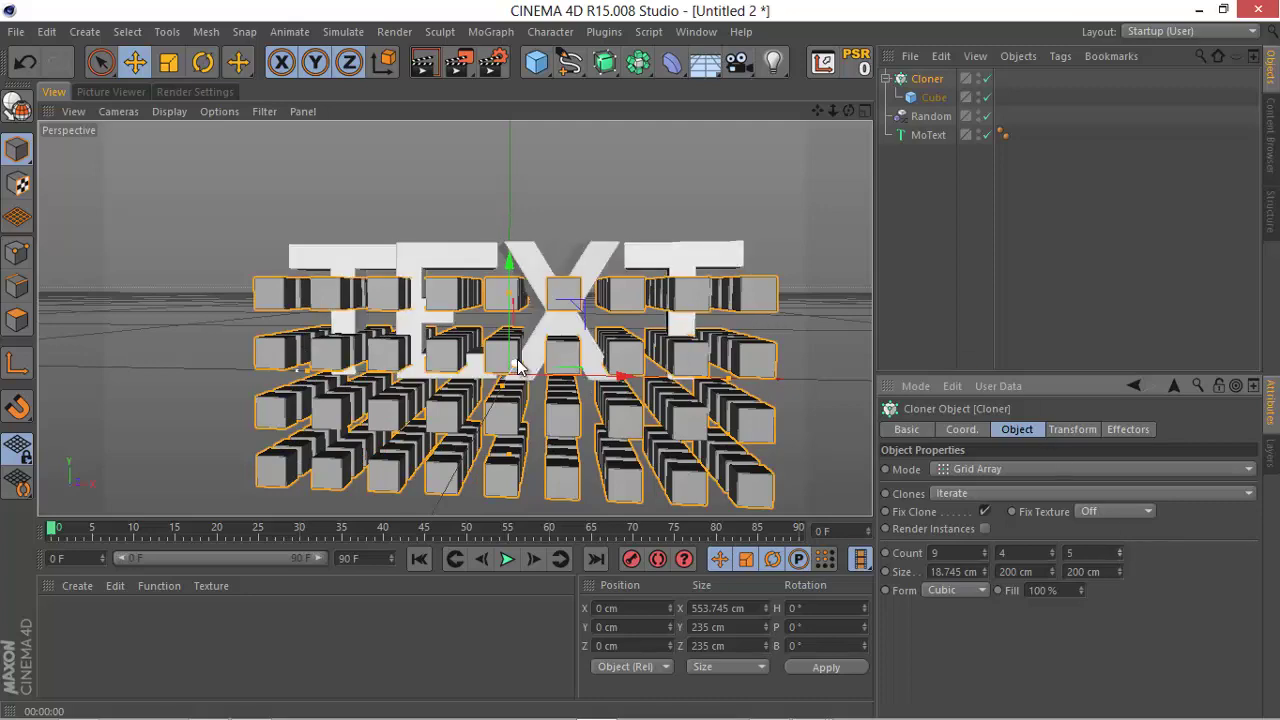
Move the Cloner behind the text, to about 72 cm on Y and 111 cm on Z.
mouse_move(516, 362)
mouse_down()
mouse_move(529, 350)
mouse_move(510, 349)
mouse_up()
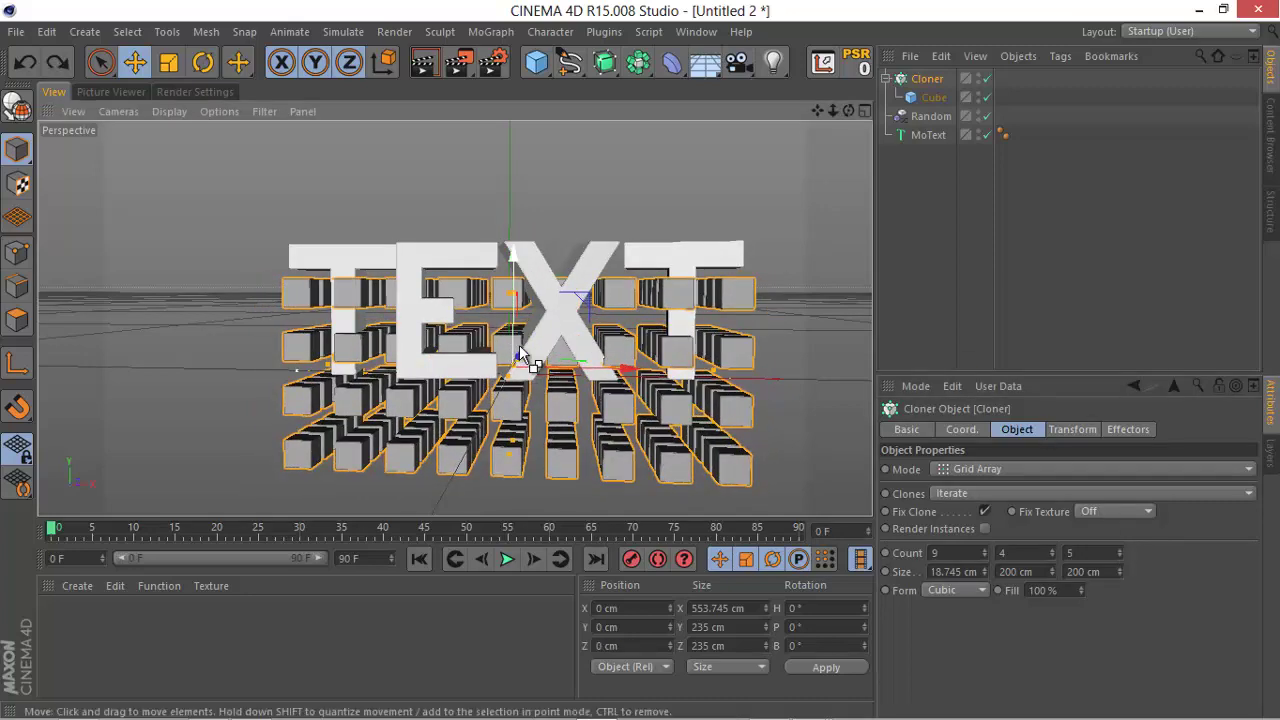
key(ctrl+z)
mouse_move(848, 111)
mouse_down()
mouse_move(646, 366)
mouse_move(565, 368)
mouse_move(504, 395)
mouse_move(586, 363)
mouse_move(559, 360)
mouse_move(540, 335)
mouse_move(545, 303)
mouse_up()
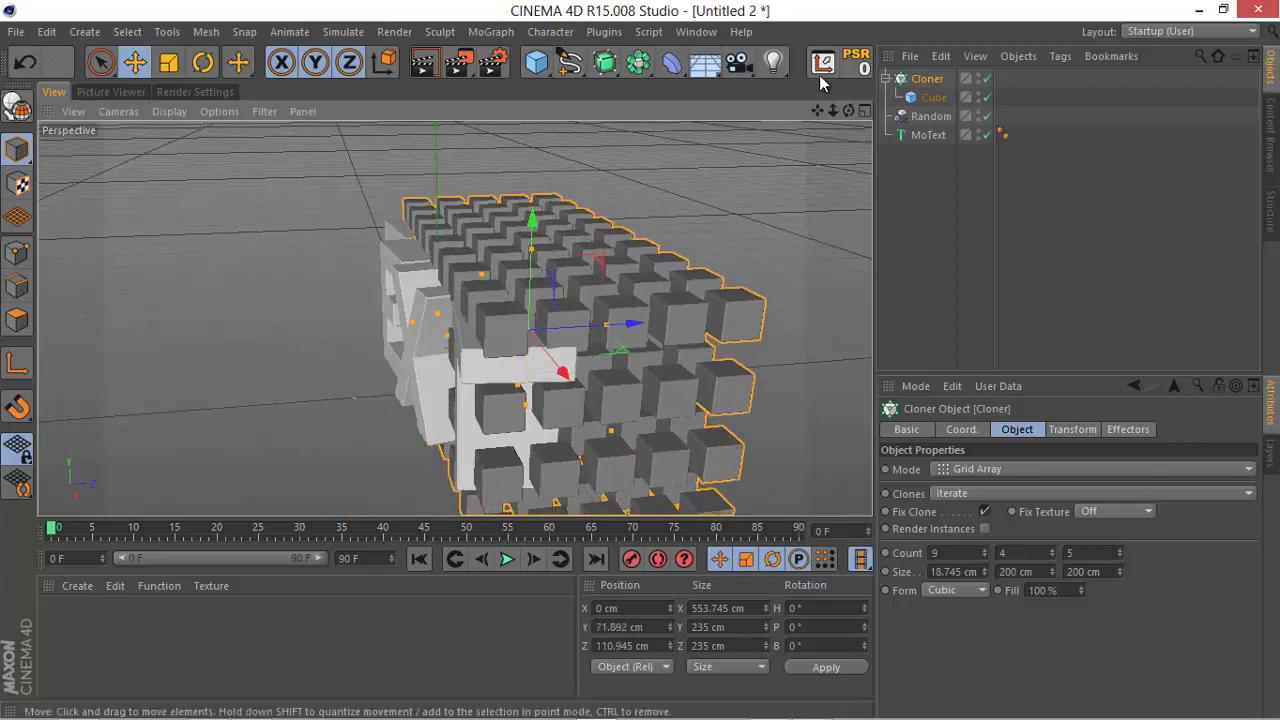
Add a Random effector to the selected Cloner to scatter its cubes.
alt+drag(643, 360, 660, 350)
mouse_move(817, 112)
mouse_down()
mouse_move(880, 90)
mouse_move(819, 118)
mouse_up()
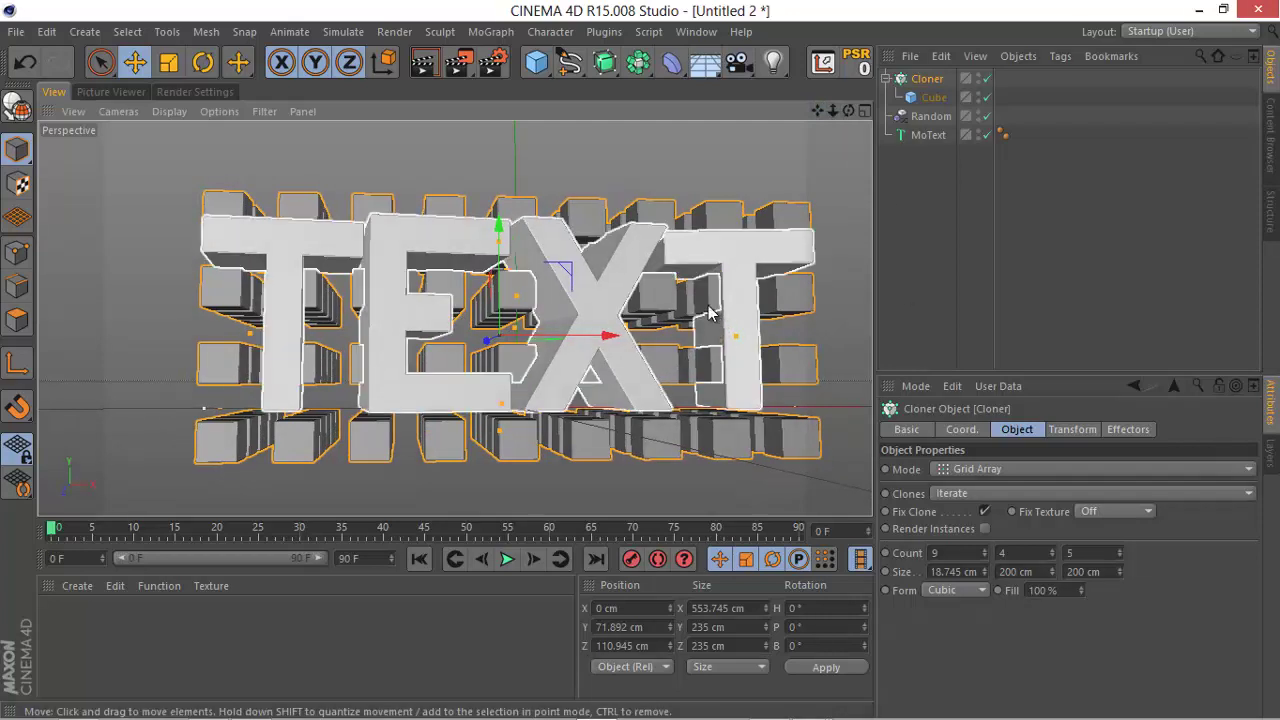
click(440, 31)
mouse_move(489, 32)
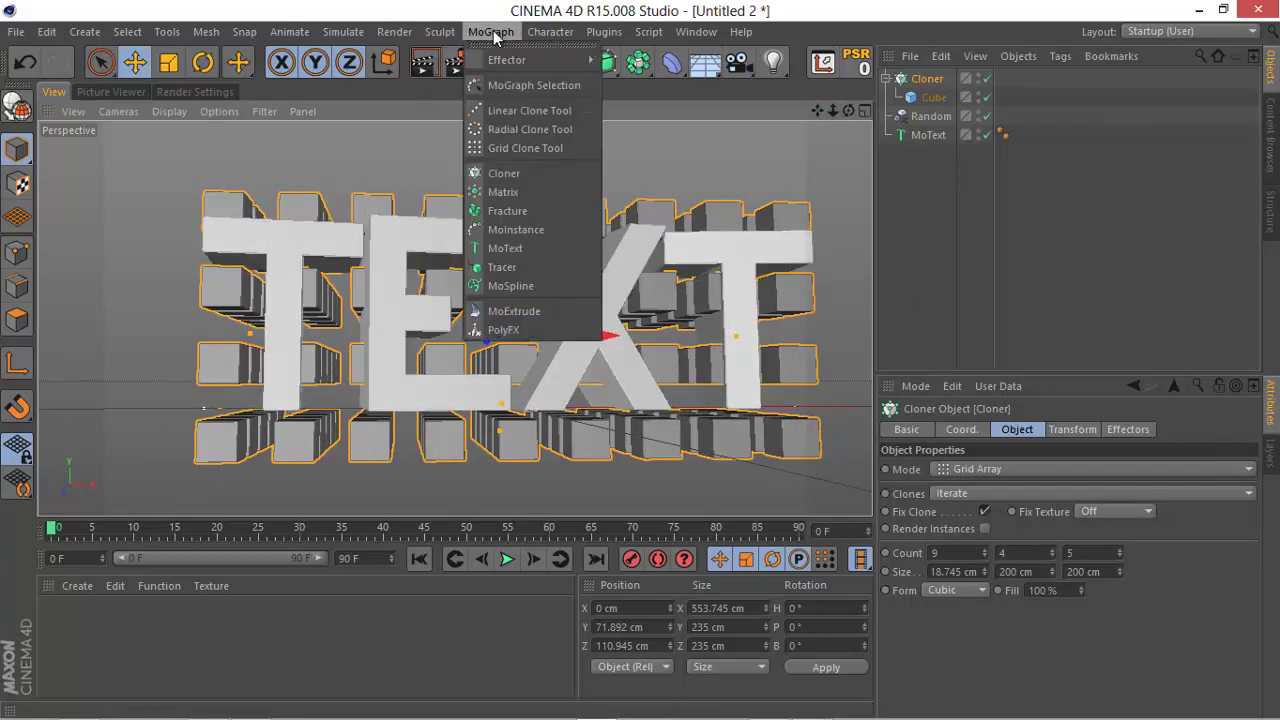
mouse_move(548, 59)
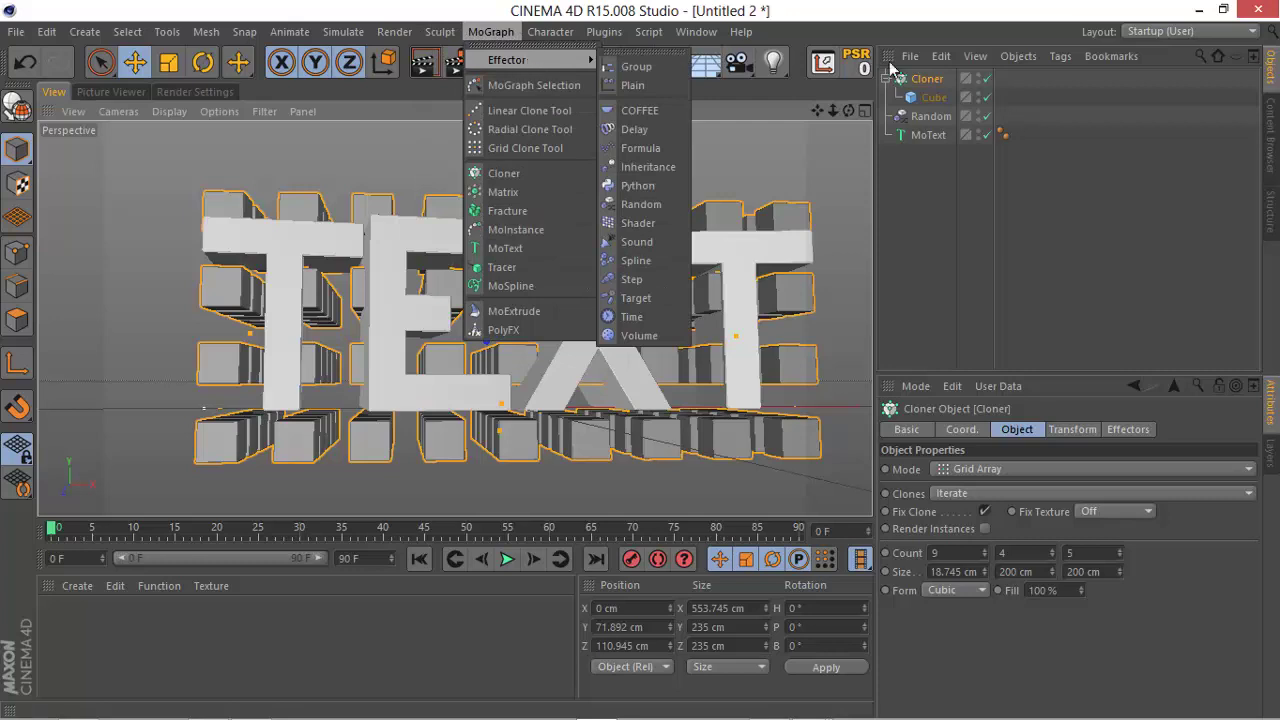
click(490, 33)
click(490, 33)
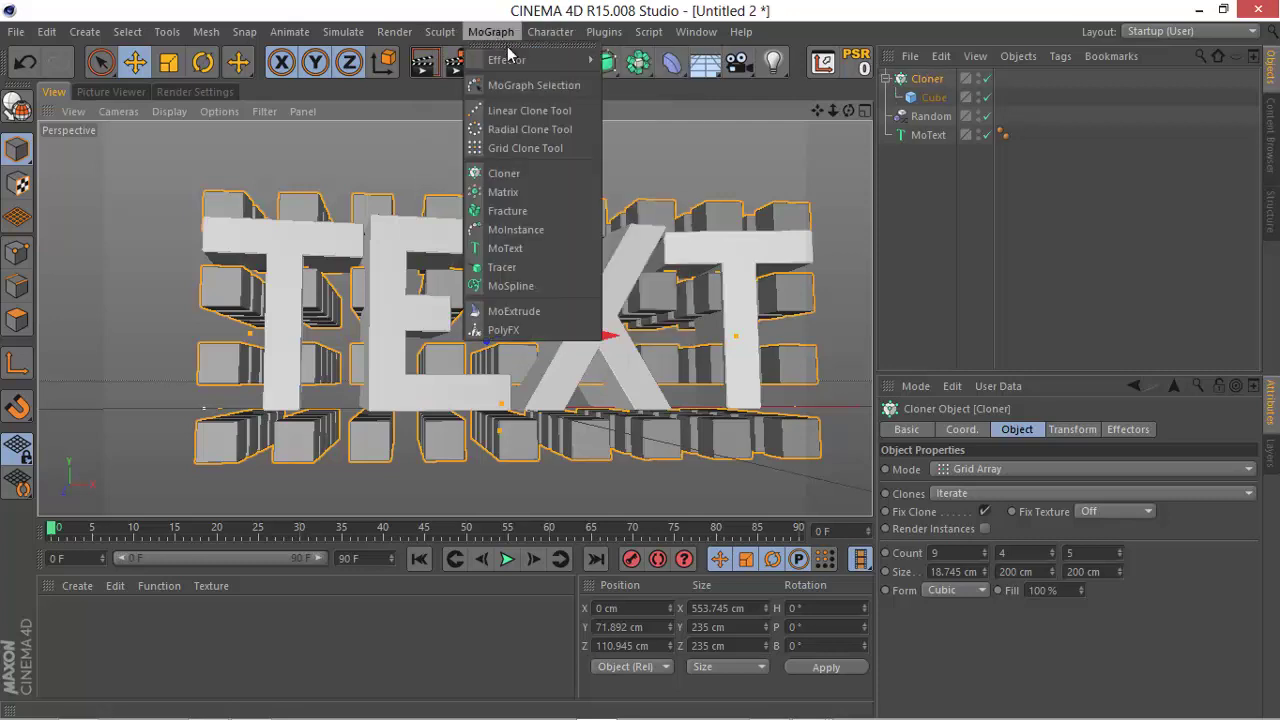
mouse_move(515, 62)
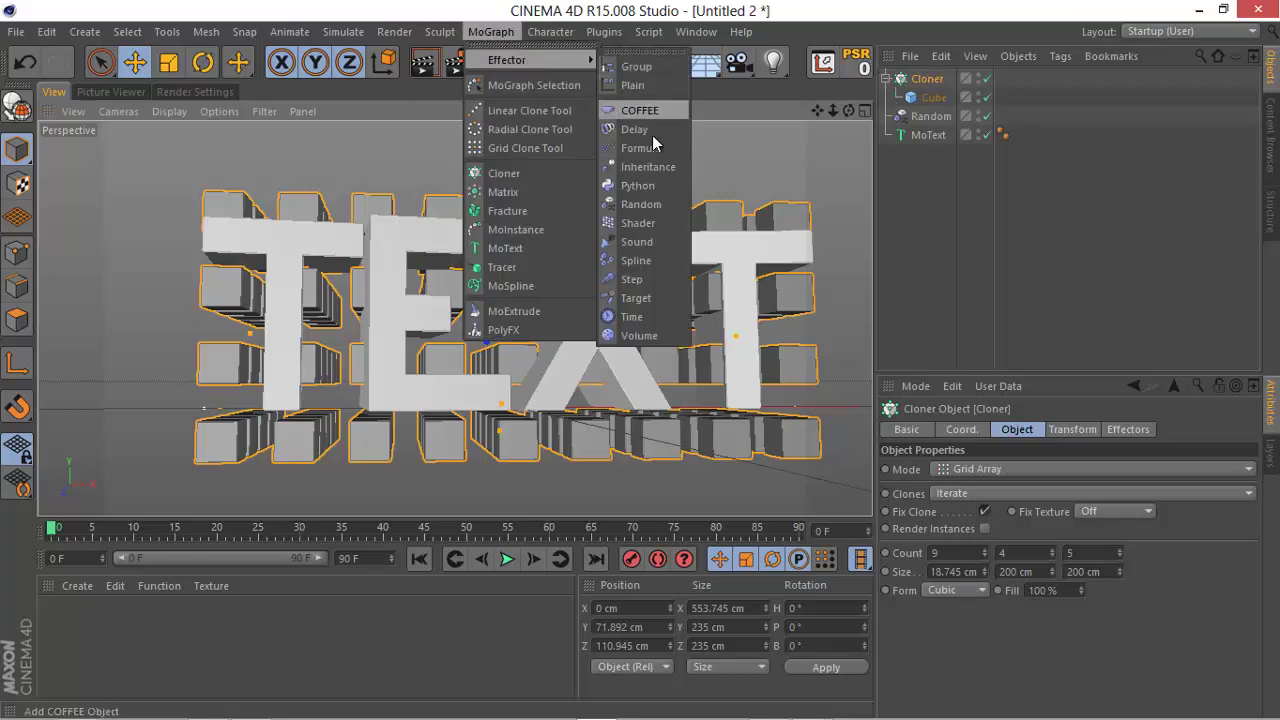
click(648, 205)
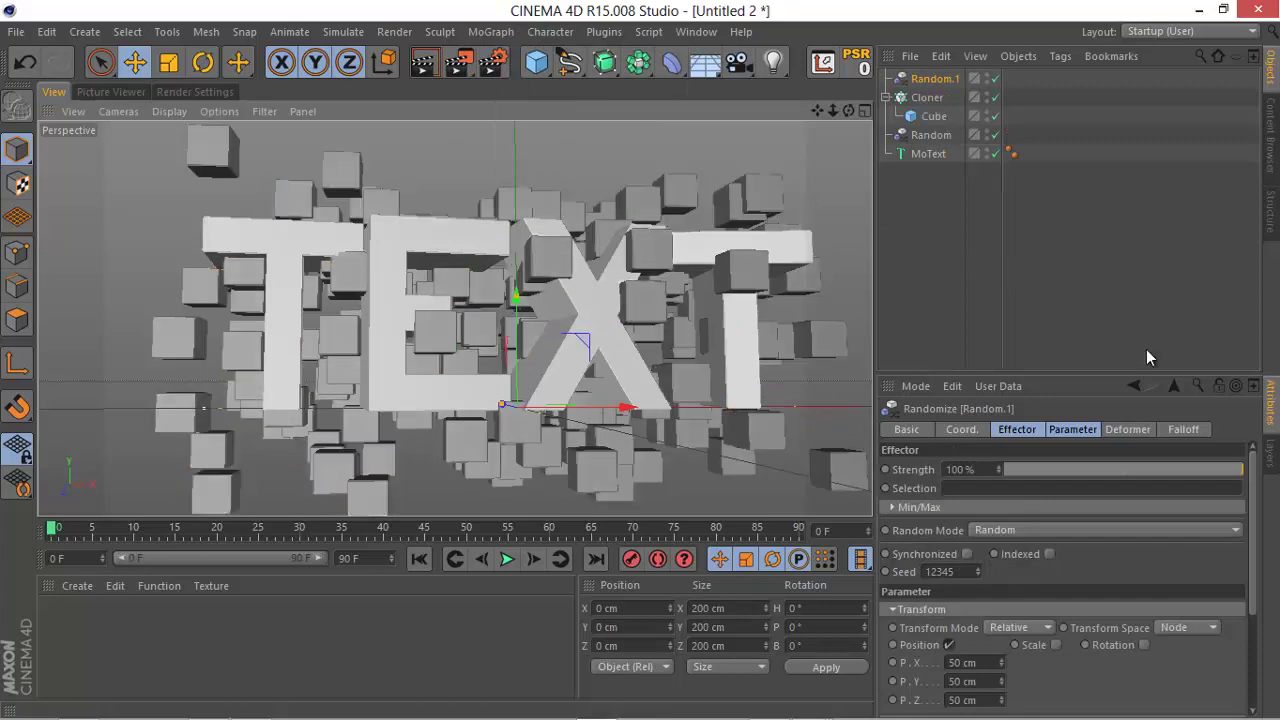
Set the new Random effector's X position variation to 150 cm.
mouse_move(1063, 626)
mouse_down()
mouse_move(1063, 604)
mouse_move(1068, 615)
mouse_up()
click(1085, 424)
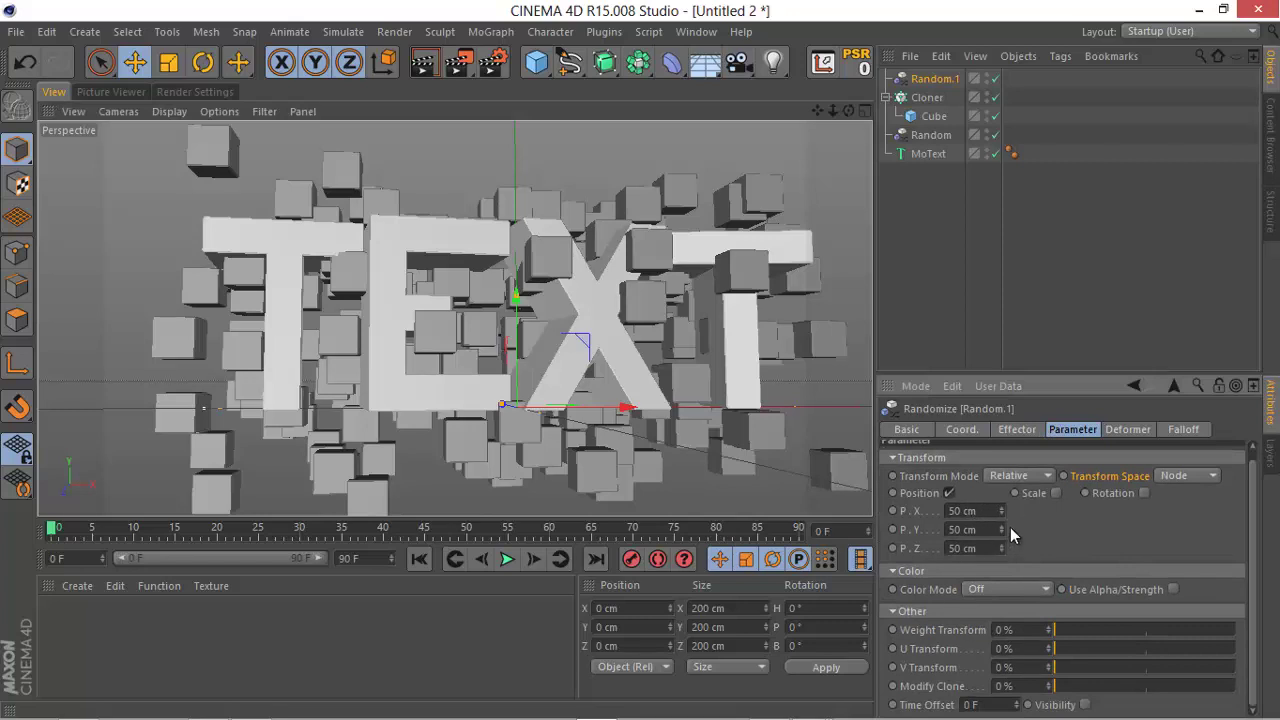
mouse_move(1002, 512)
mouse_down()
mouse_move(1010, 497)
mouse_move(1001, 512)
mouse_up()
double_click(960, 513)
text(150)
key(Return)
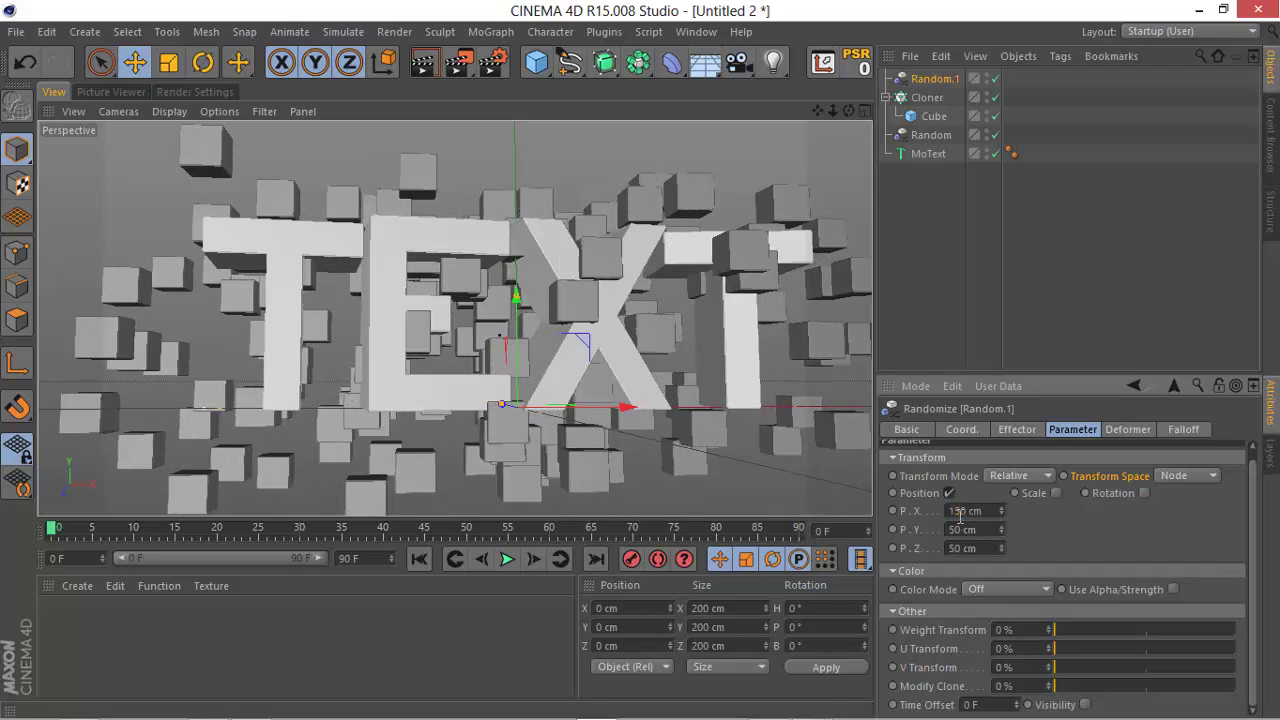
Enable uniform scale variation on the cubes' Random effector and set the scale to 0.2.
click(1053, 493)
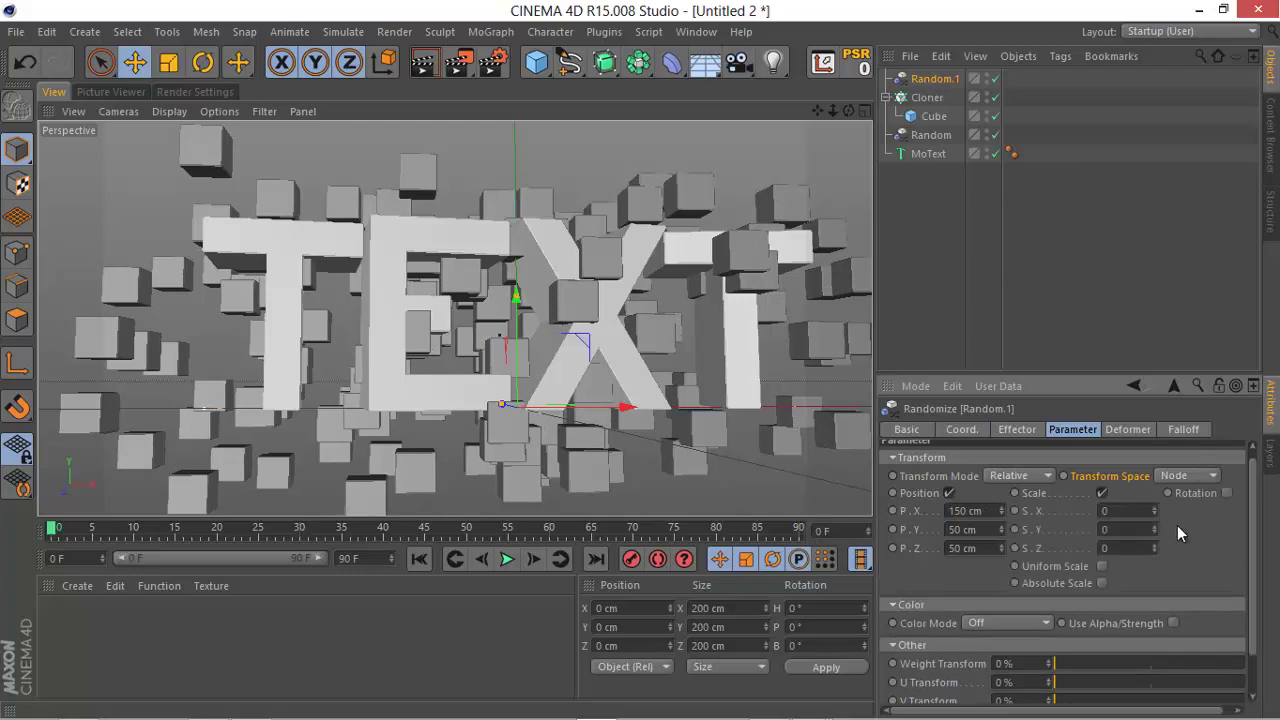
click(1102, 566)
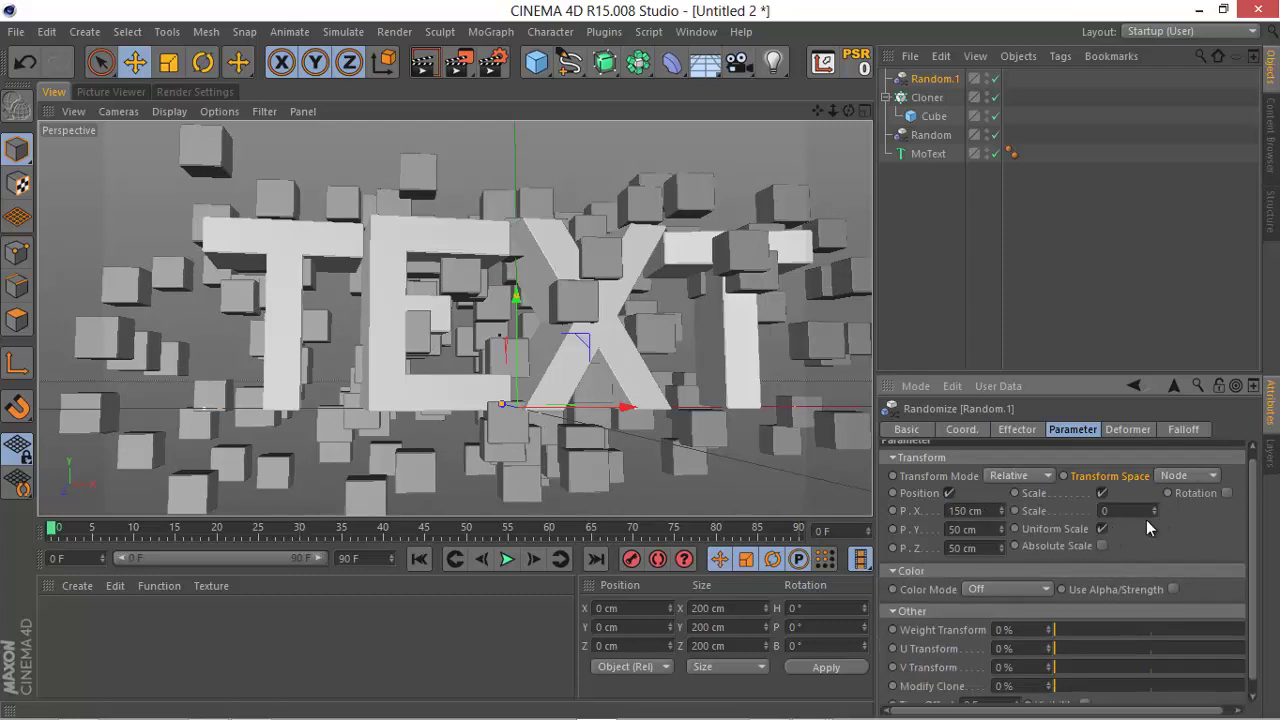
mouse_move(1155, 513)
mouse_down()
mouse_move(1155, 524)
mouse_move(1168, 478)
mouse_move(1155, 517)
mouse_up()
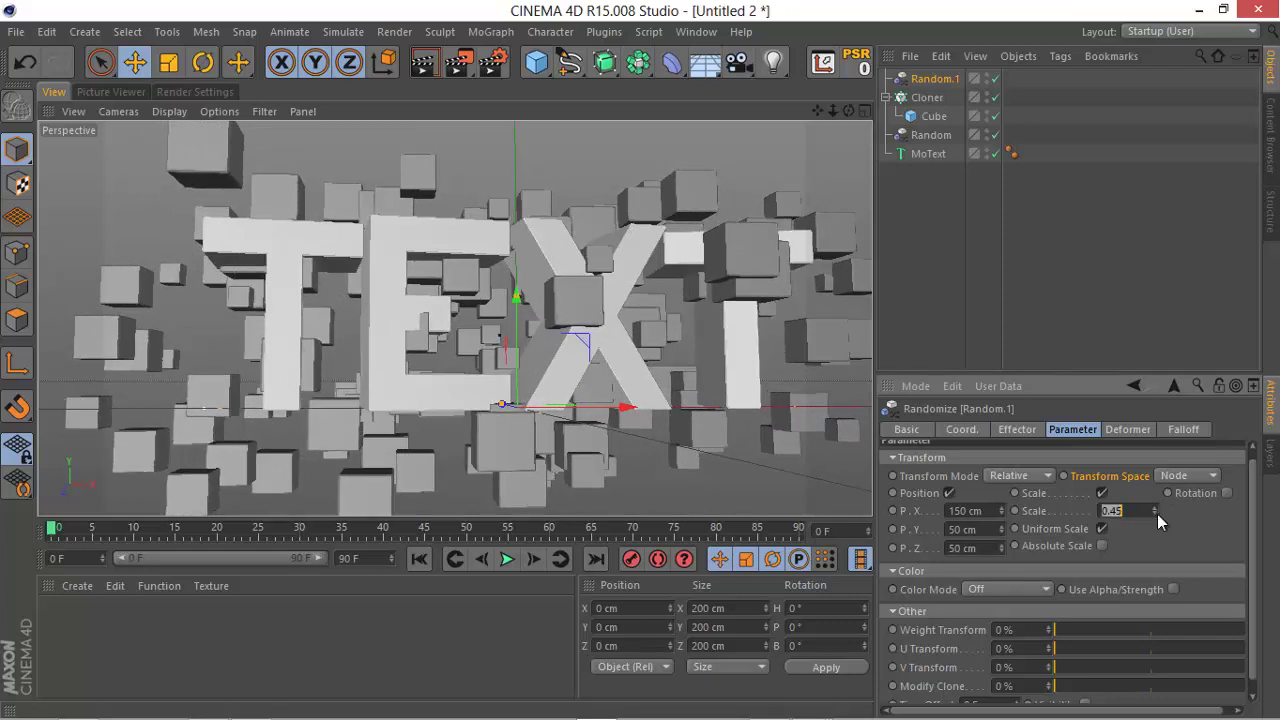
text(0.2)
key(Return)
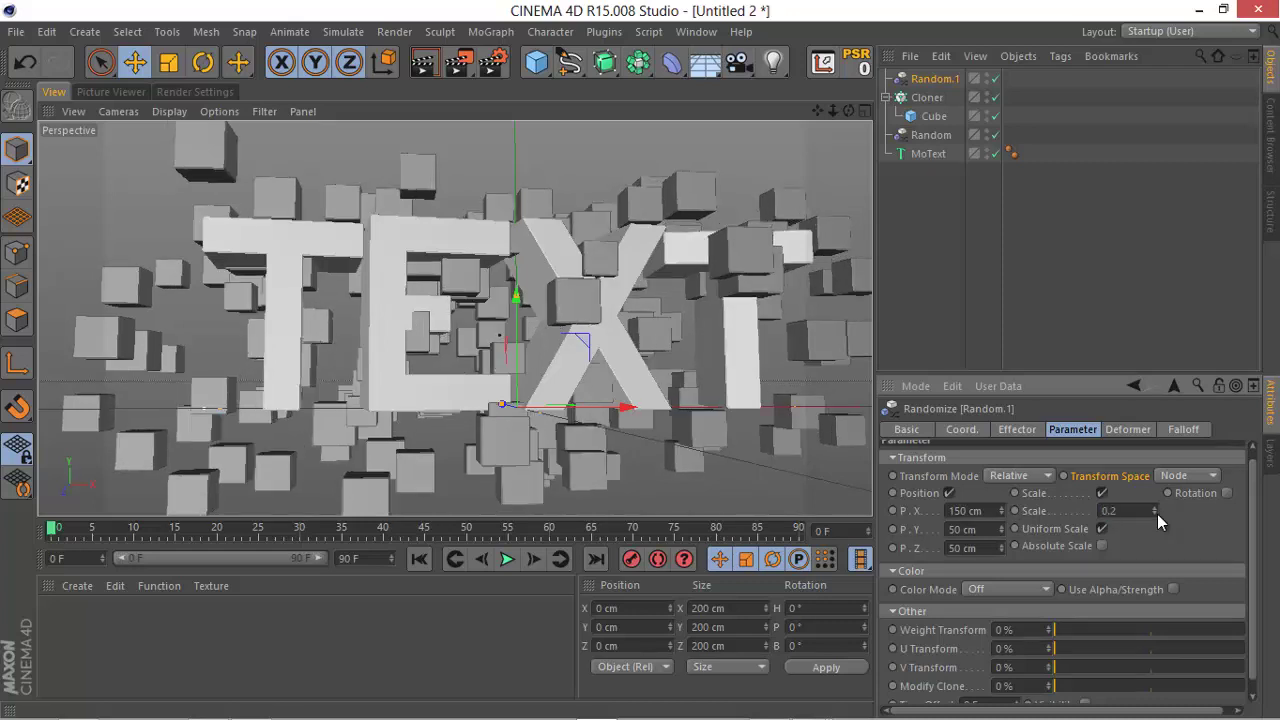
Enable rotation variation on the cubes' Random effector with 63° heading, -23° pitch and 36° bank.
click(1227, 494)
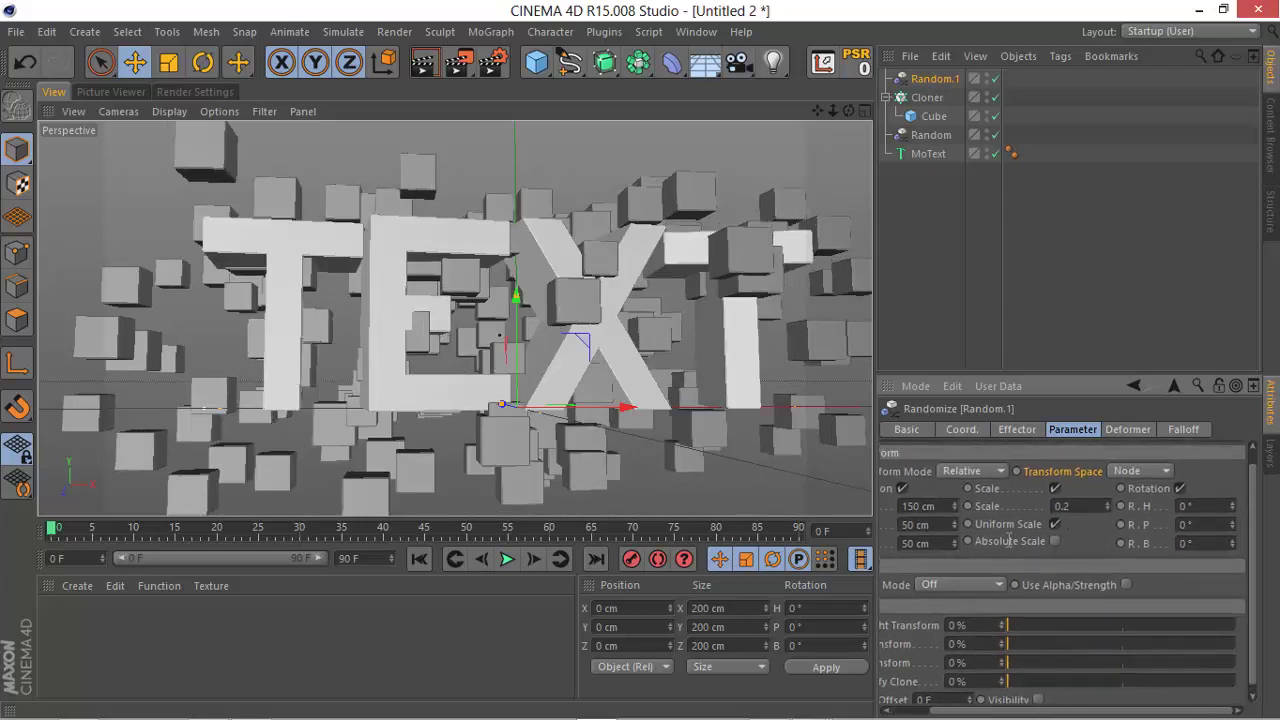
drag(1231, 507, 1236, 538)
scroll(1240, 510, down, 1)
scroll(1238, 505, up, 2)
drag(1233, 557, 1234, 555)
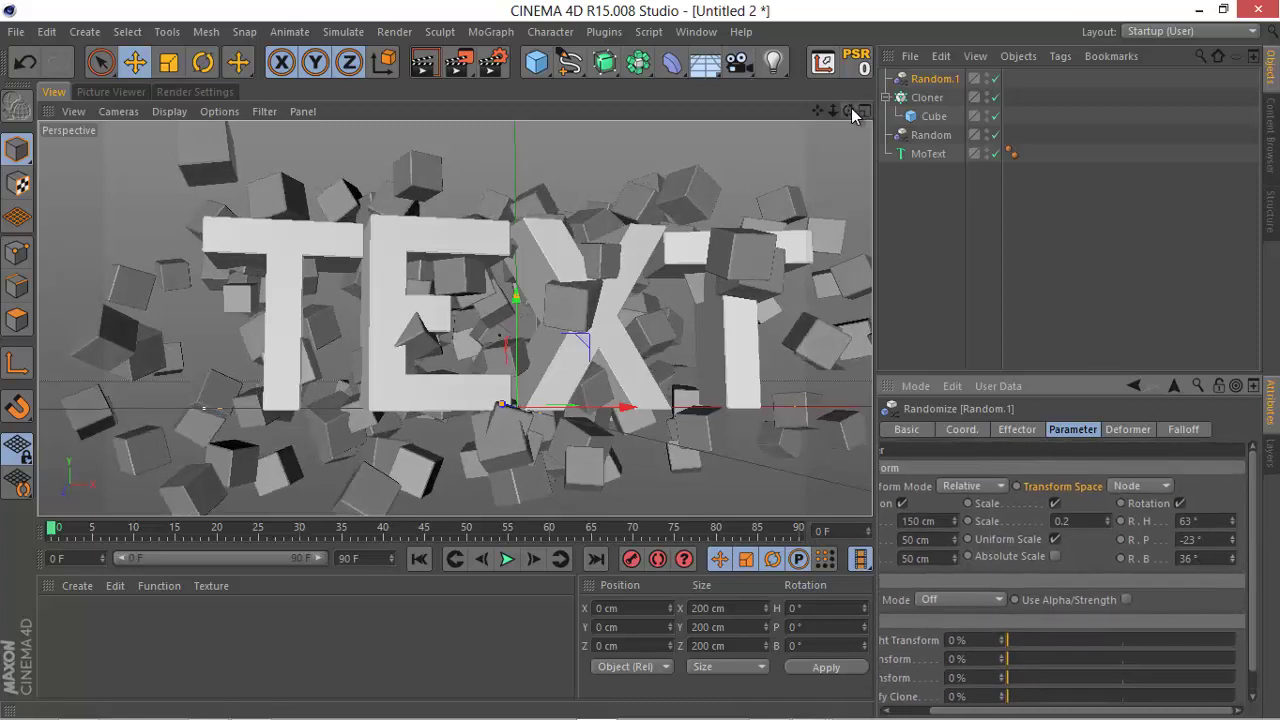
Shift the cubes' Random effector to about -3 cm on Y and change its seed to 12346.
drag(848, 111, 616, 321)
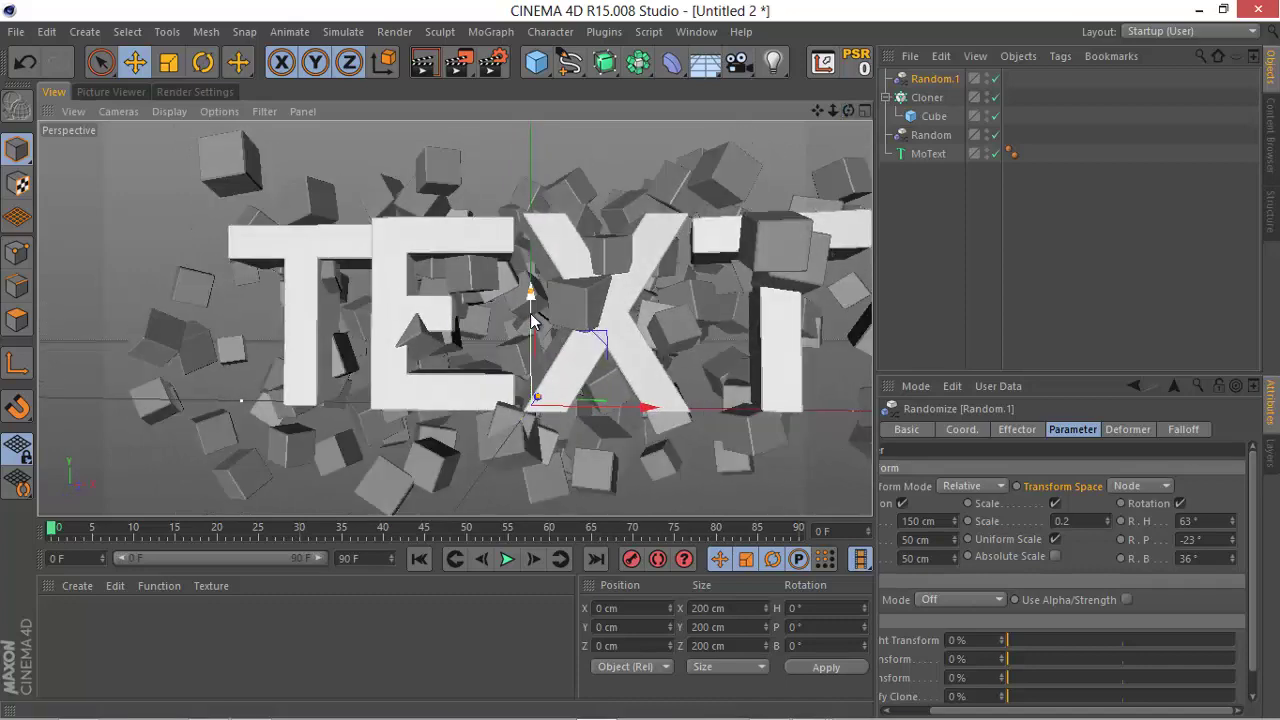
drag(530, 292, 530, 296)
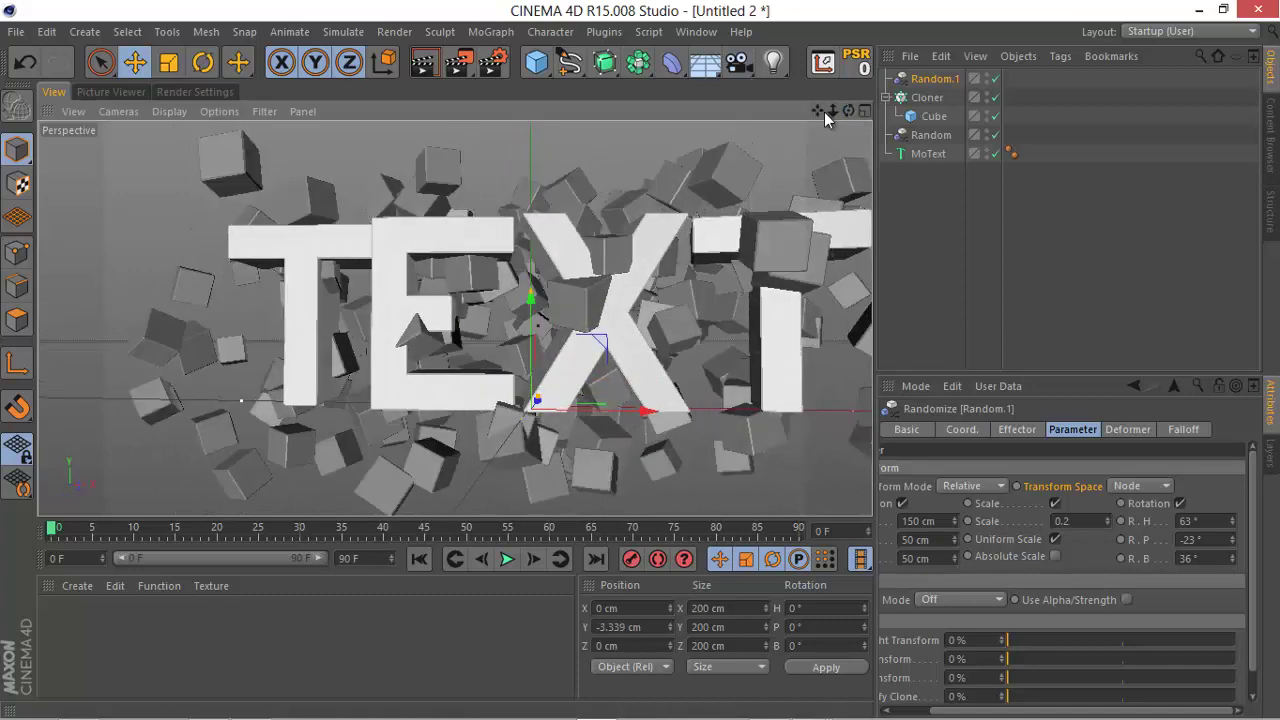
drag(826, 111, 726, 210)
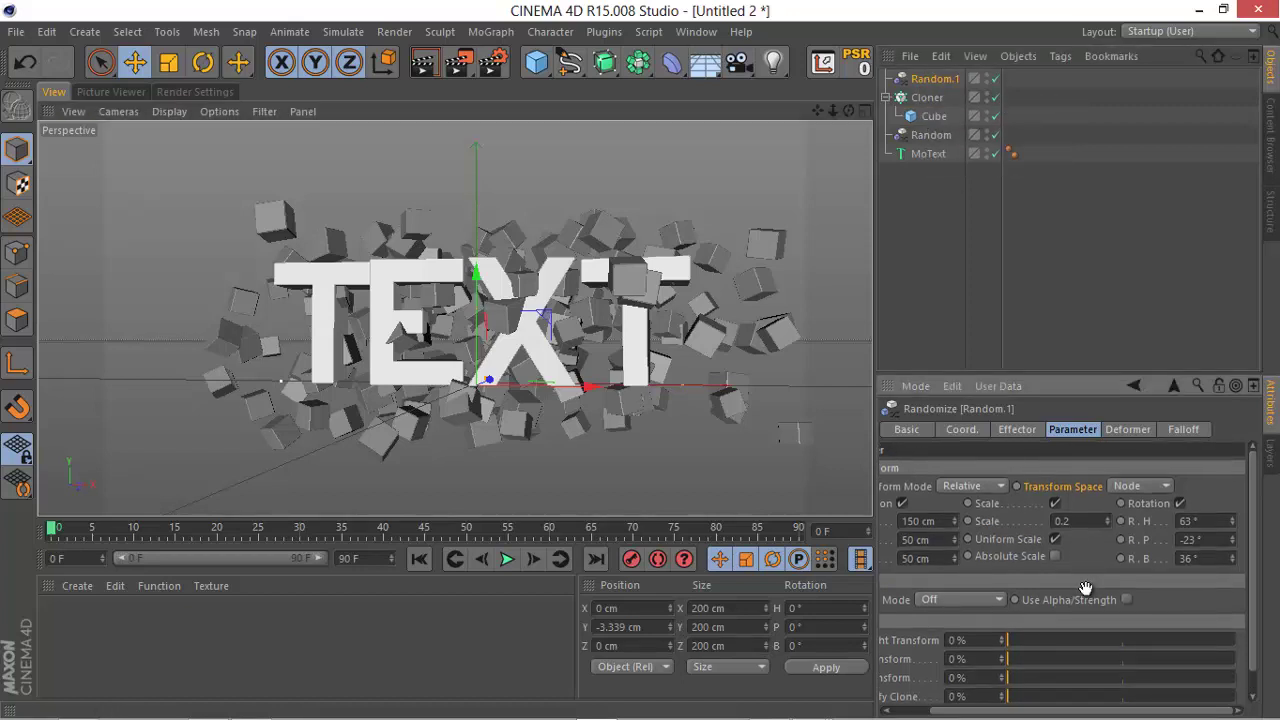
click(1015, 432)
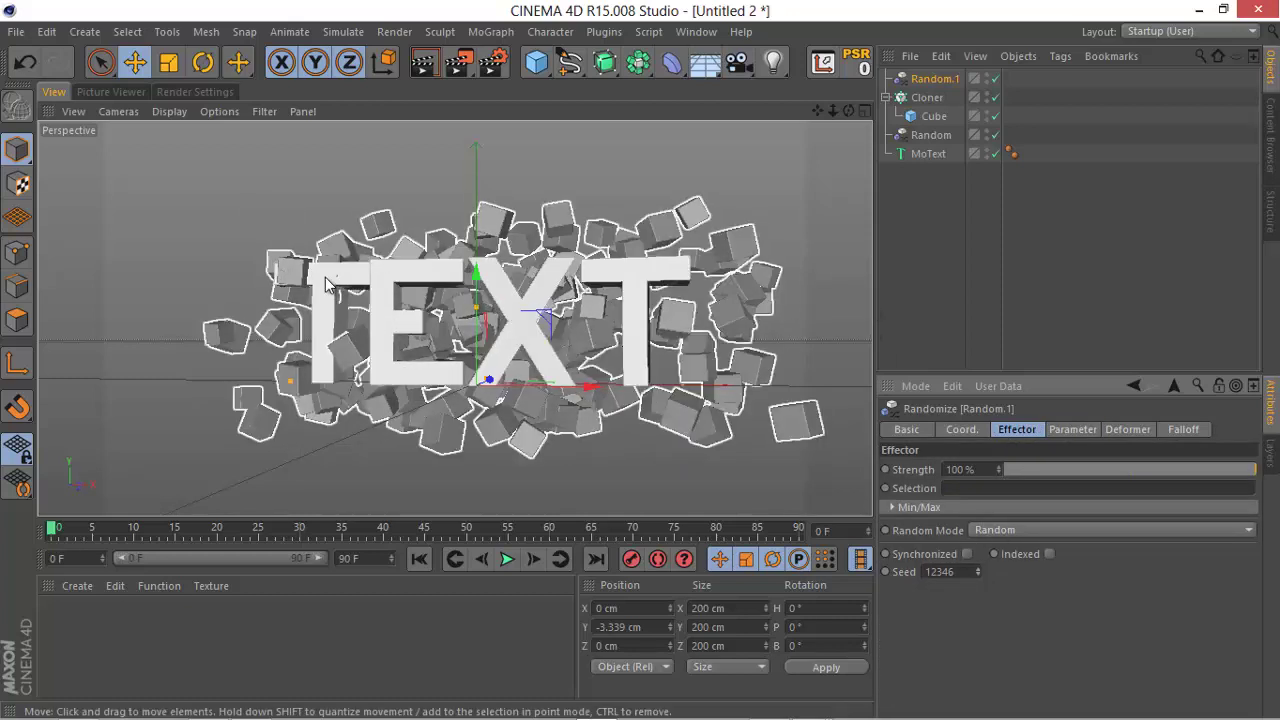
Convert the Cloner into individually editable cubes and inspect the resulting hierarchy.
drag(848, 110, 643, 366)
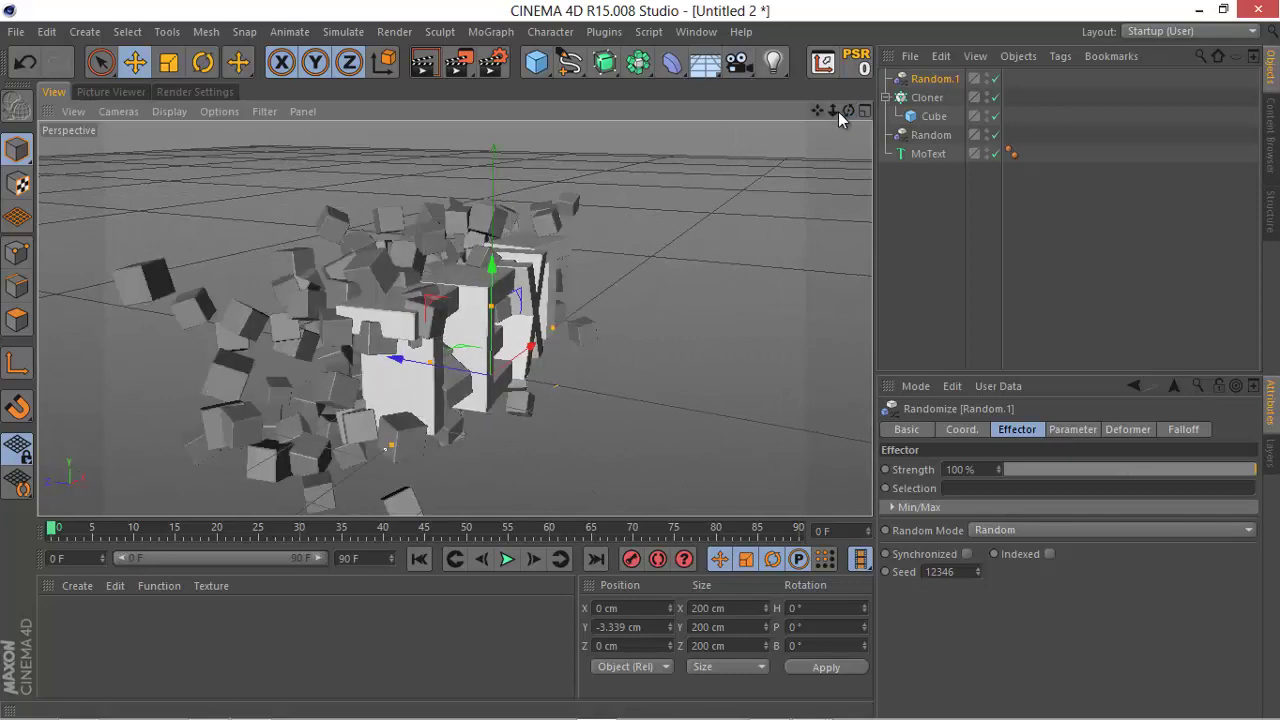
drag(848, 111, 646, 370)
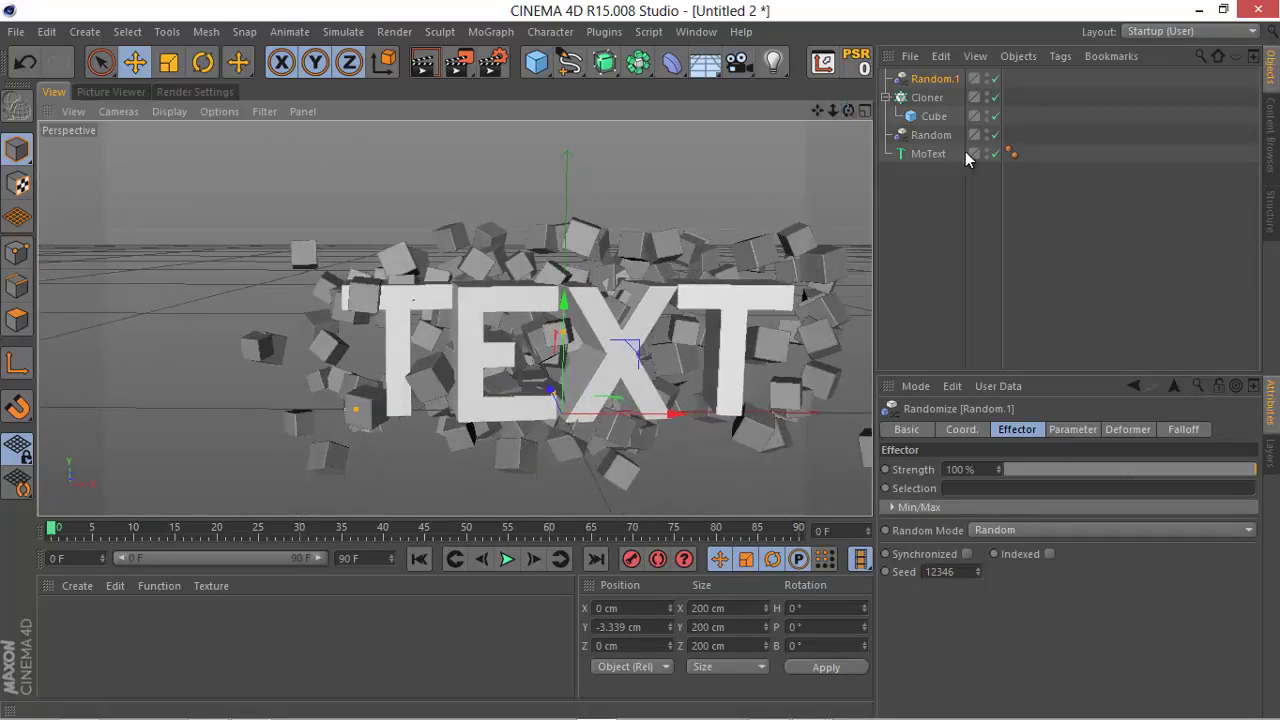
click(927, 98)
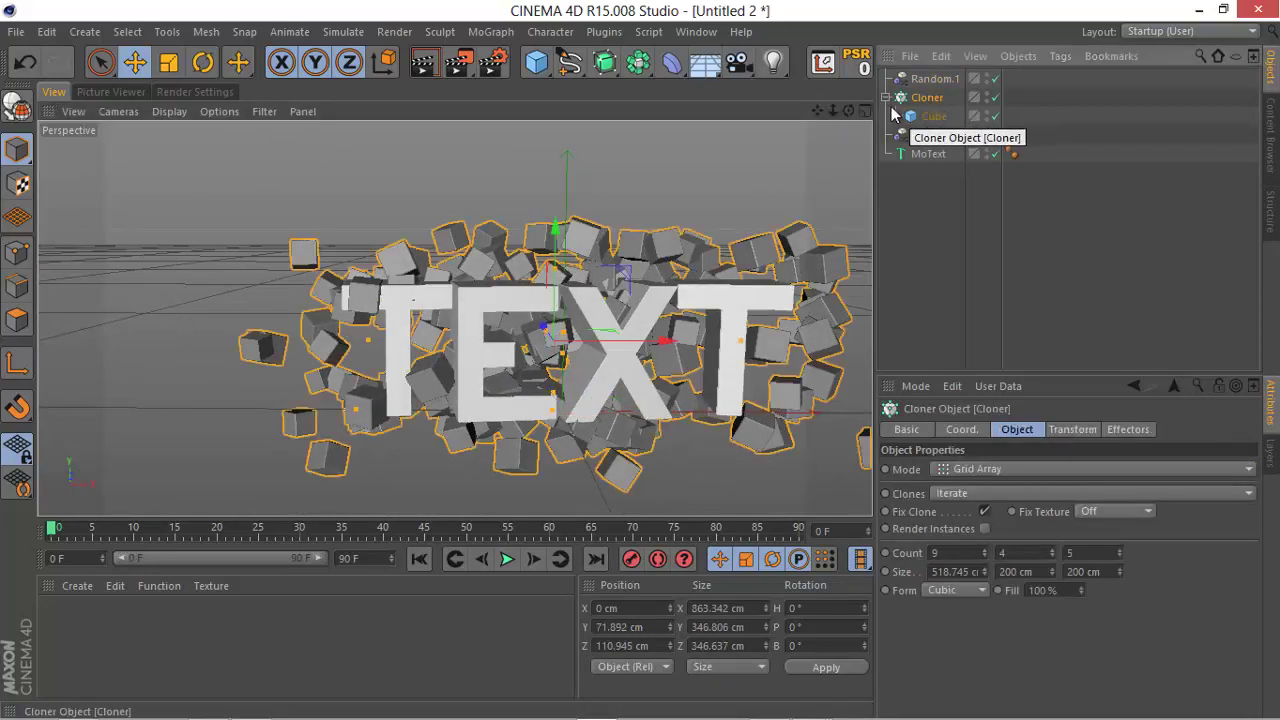
drag(818, 111, 762, 120)
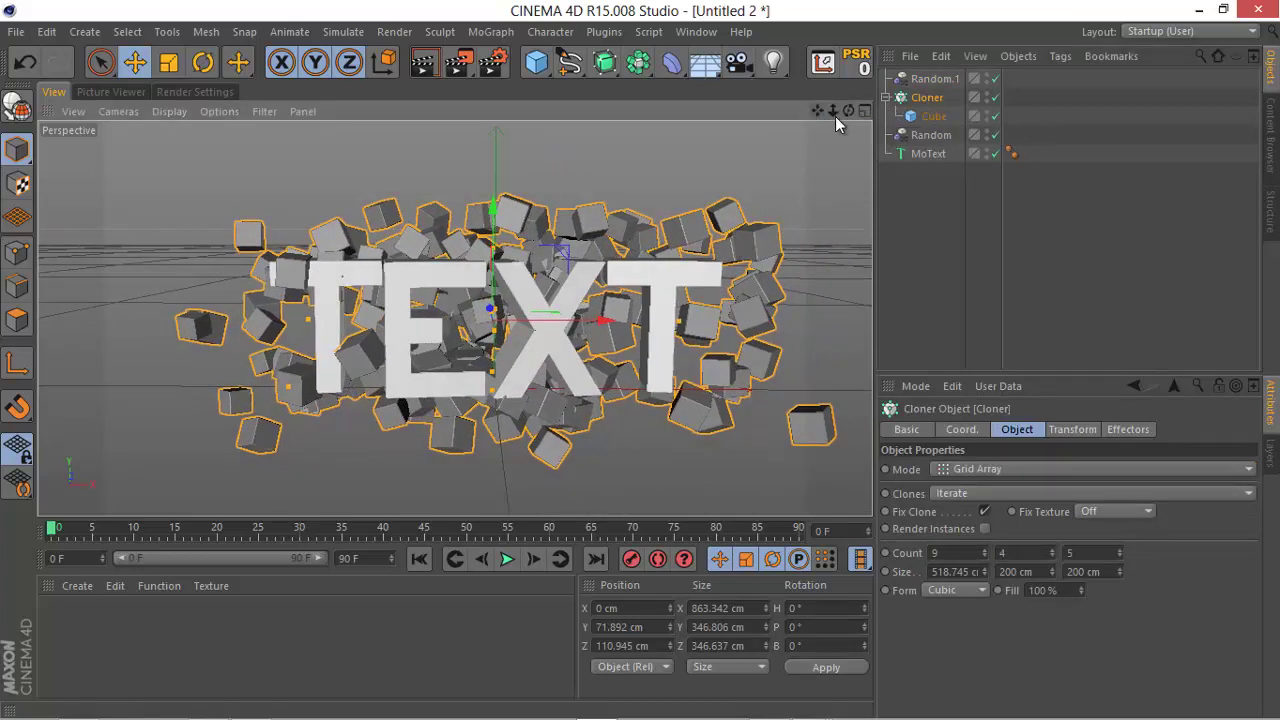
click(934, 102)
key(c)
click(886, 97)
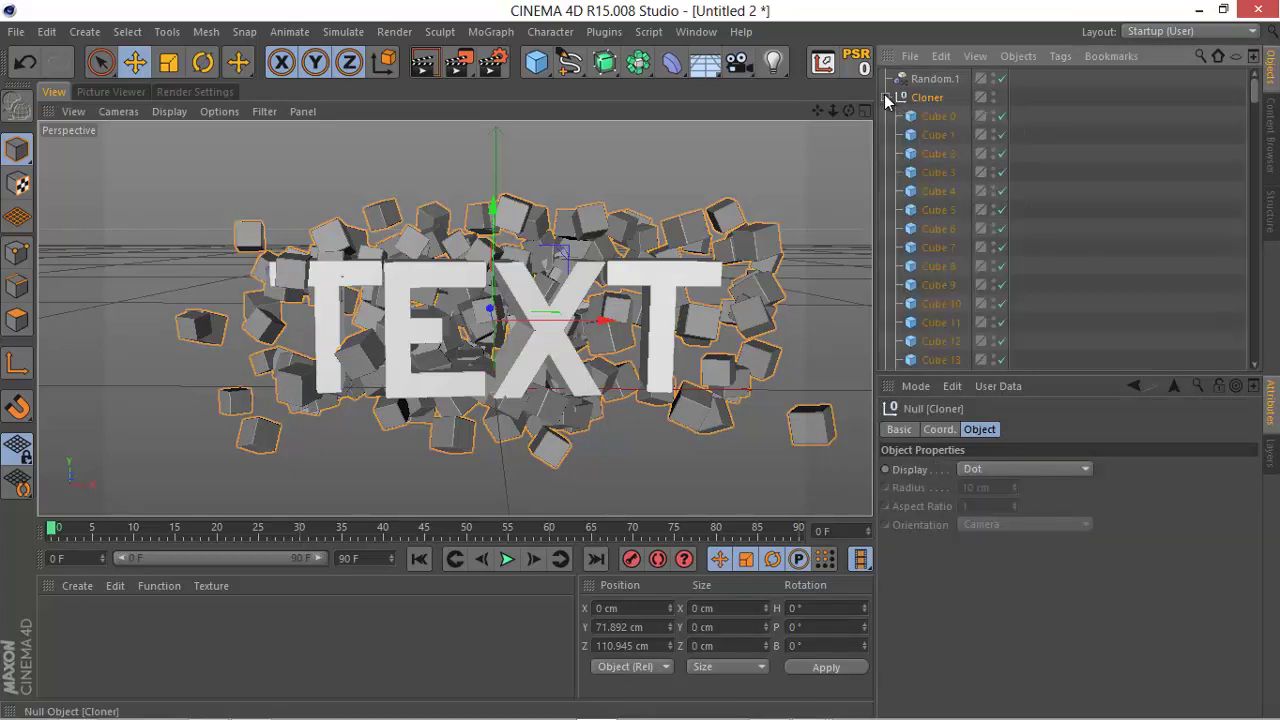
click(886, 97)
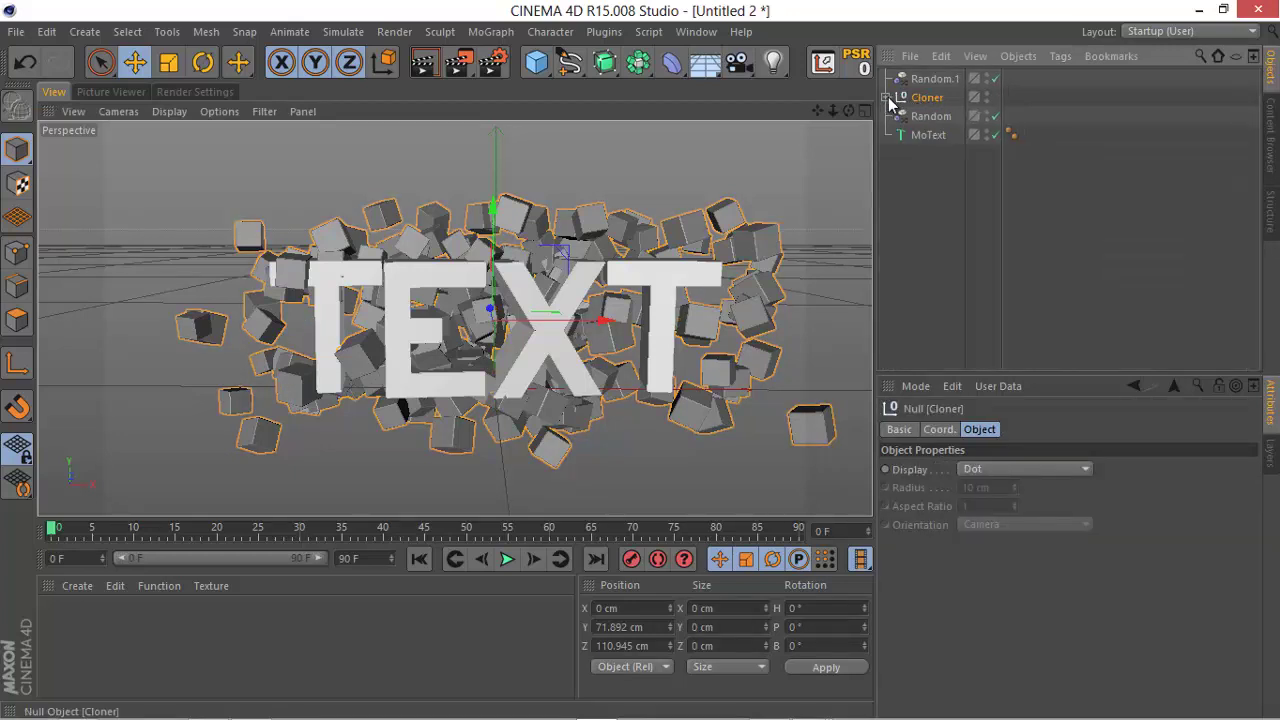
Delete the cube covering the first letter T, and undo both that deletion and the Cloner conversion.
click(296, 280)
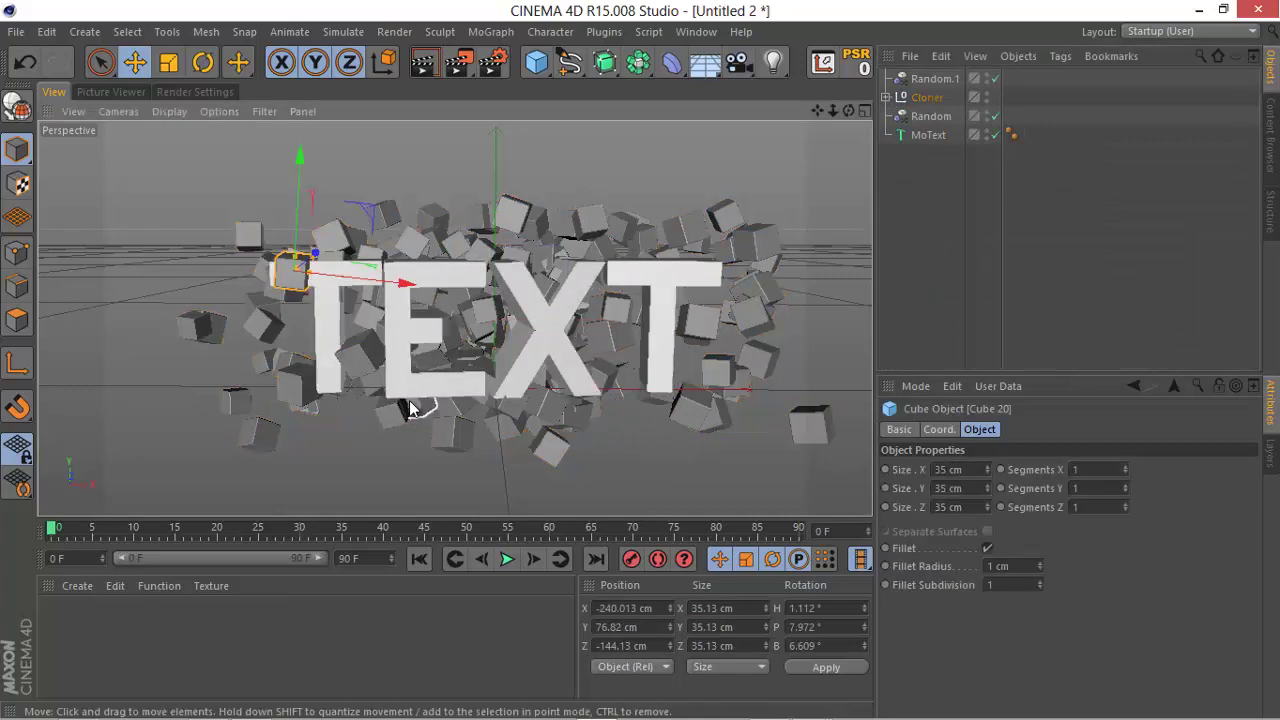
click(412, 408)
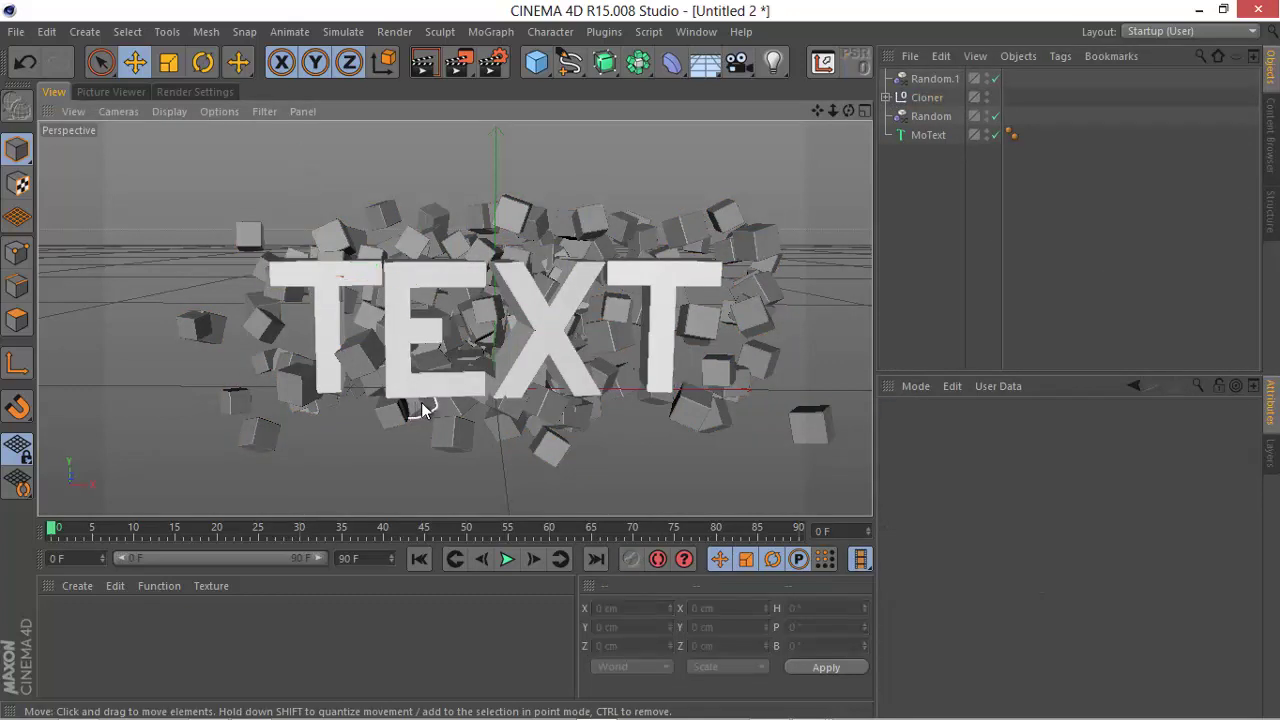
click(455, 404)
click(462, 404)
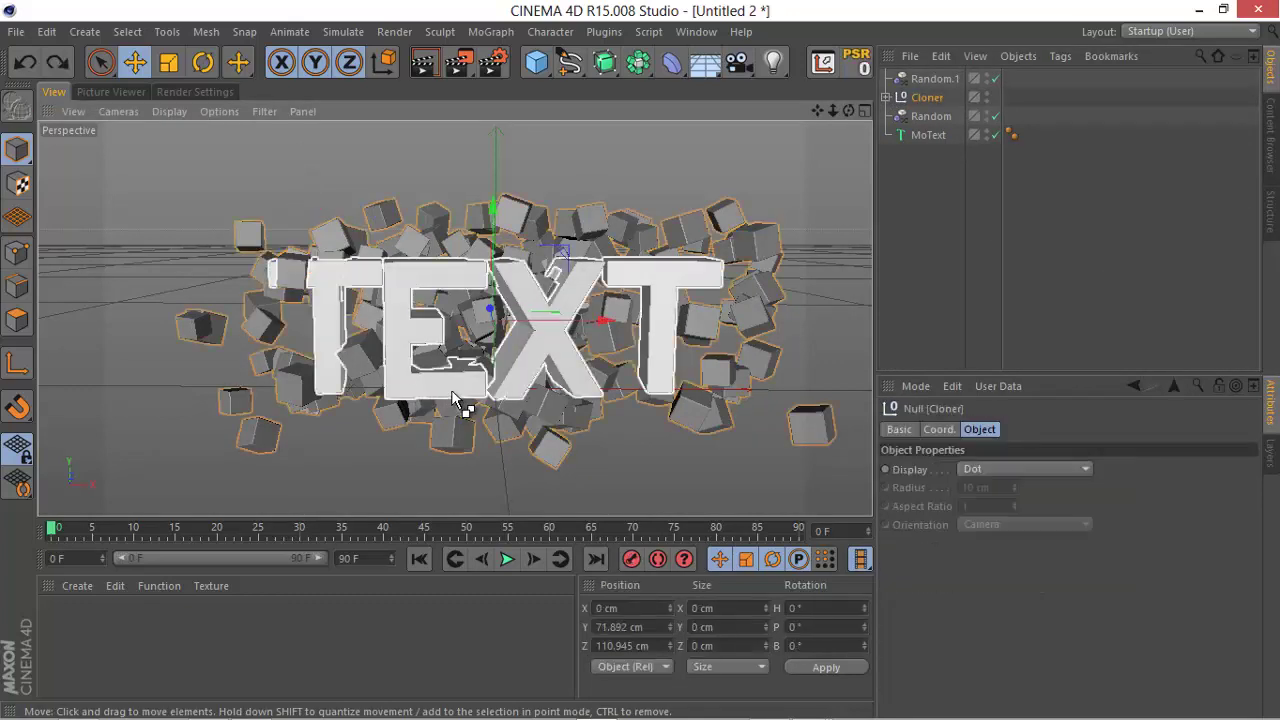
click(913, 113)
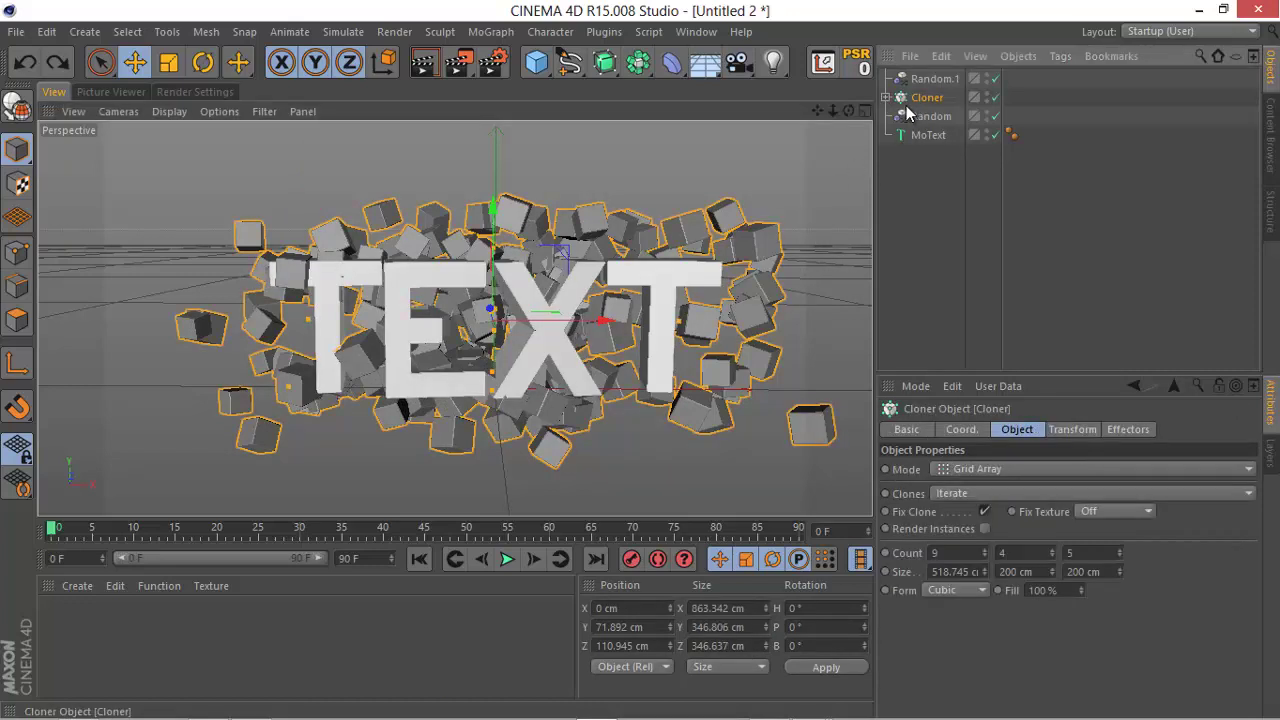
click(885, 97)
click(885, 97)
Adjust the Cloner's grid size to about 522 cm on X and 137 cm on Y, with a Y count of 4.
mouse_move(1052, 571)
mouse_down()
mouse_move(1054, 555)
mouse_move(1052, 573)
mouse_move(1049, 558)
mouse_move(997, 549)
mouse_move(986, 572)
mouse_move(1058, 557)
mouse_up()
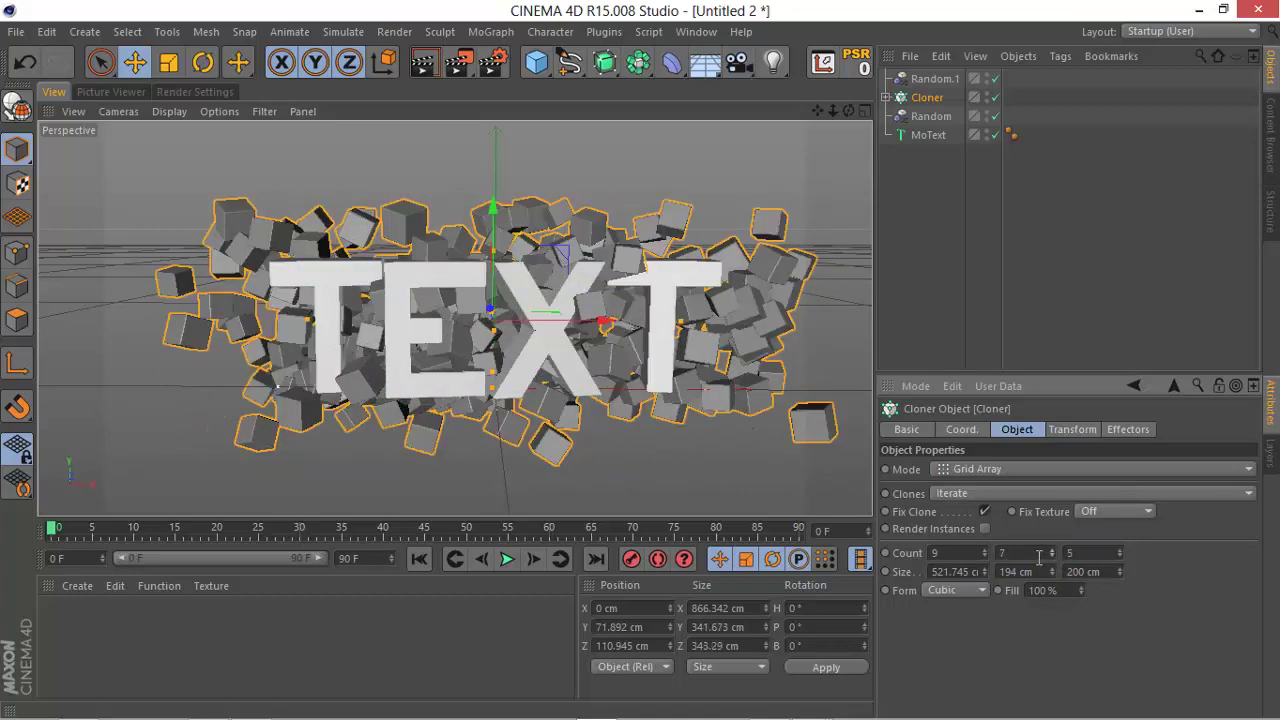
text(4)
key(Return)
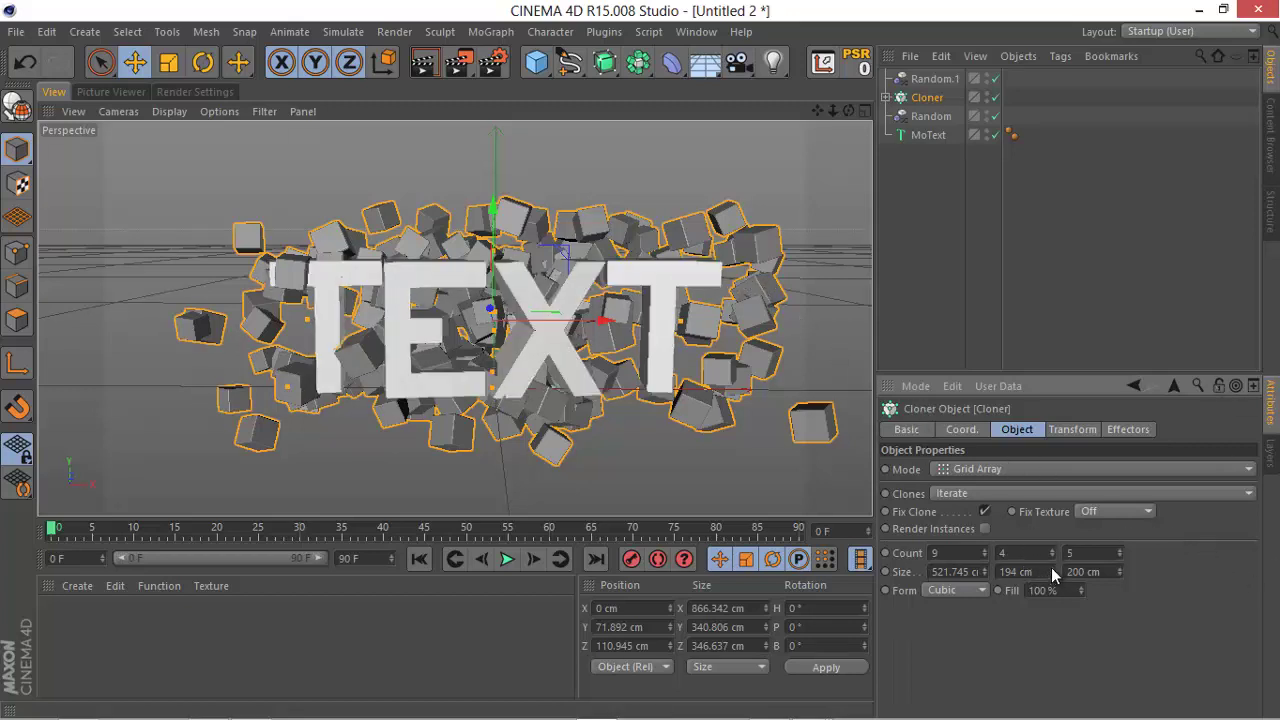
drag(1055, 572, 1055, 564)
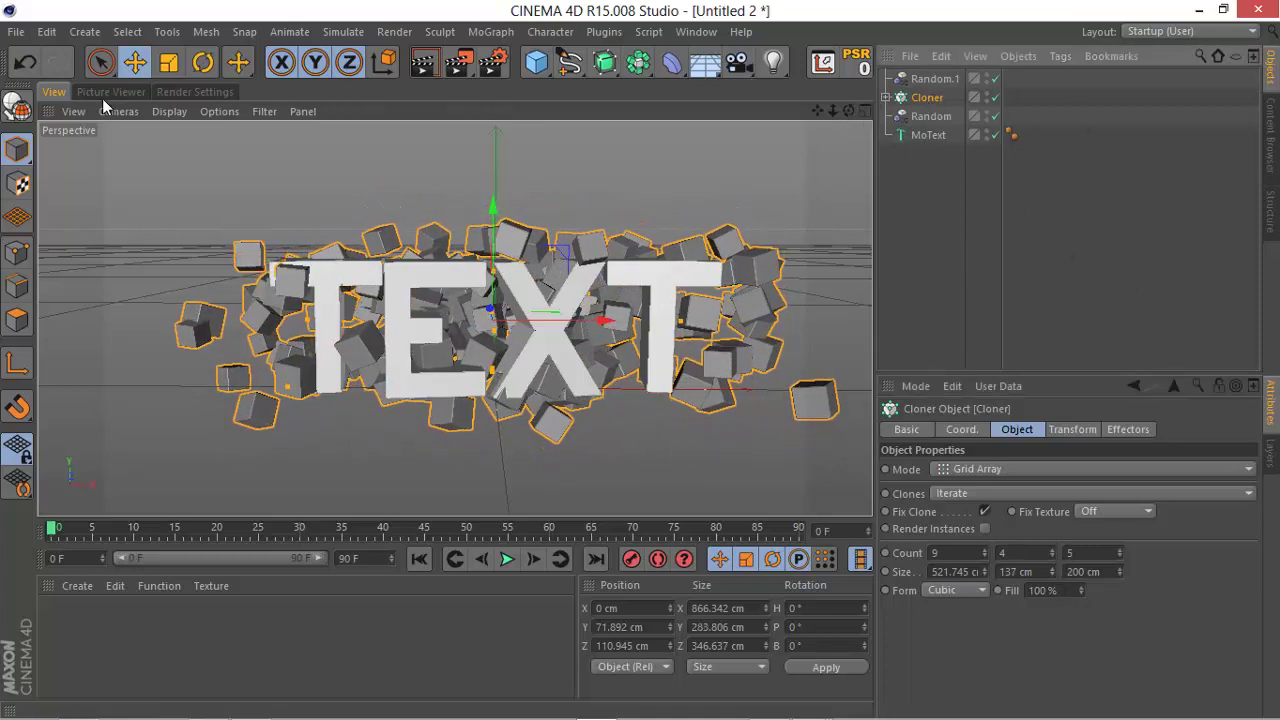
Create a new material and open it in the Material Editor.
drag(848, 111, 641, 366)
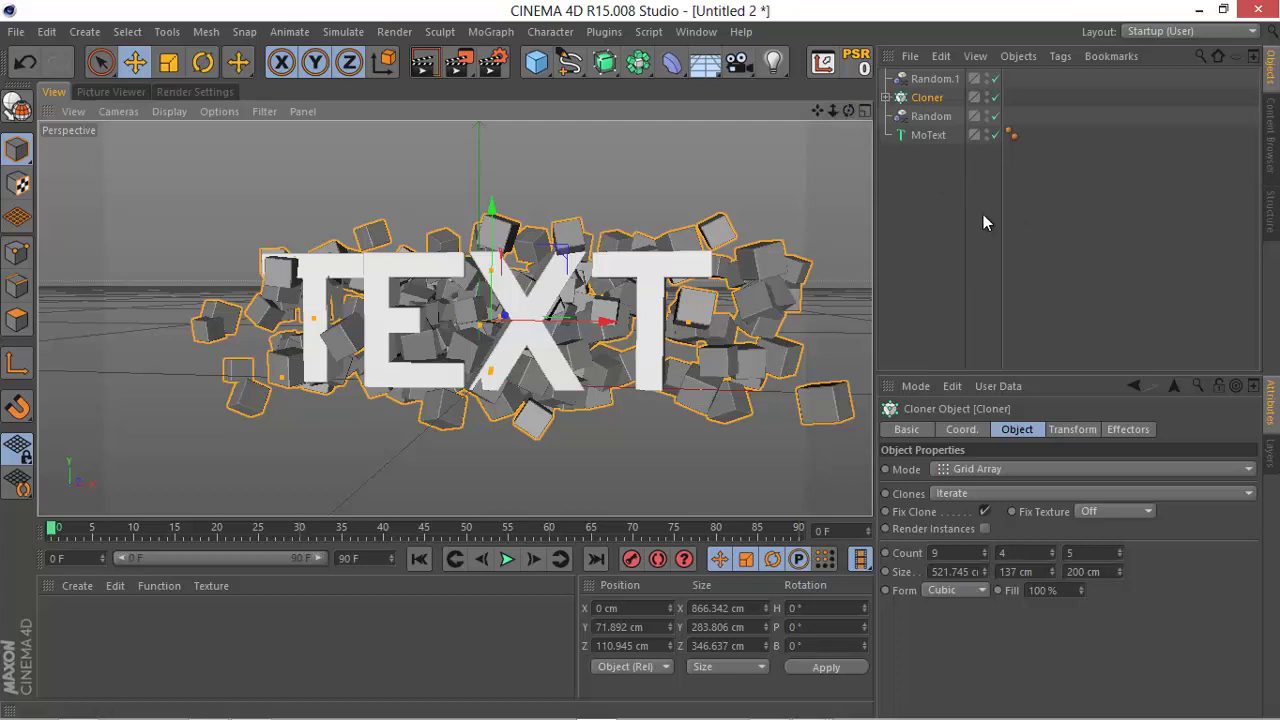
click(165, 638)
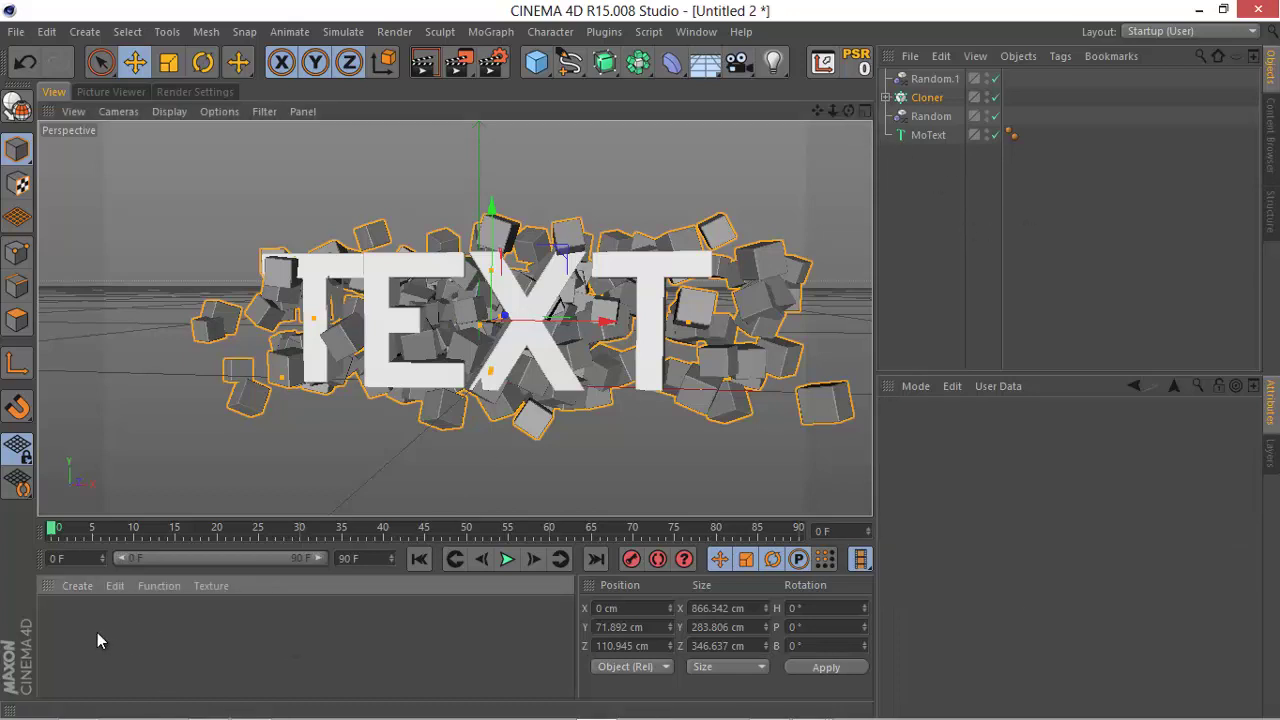
double_click(330, 668)
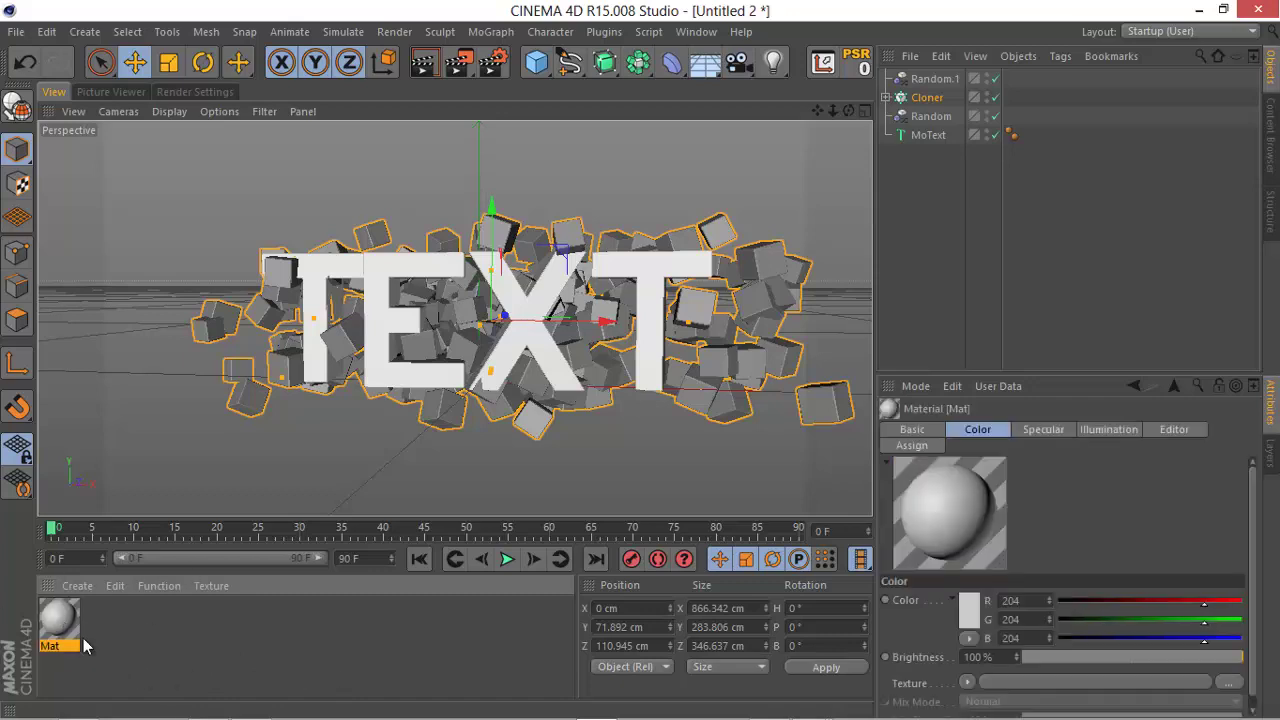
double_click(59, 620)
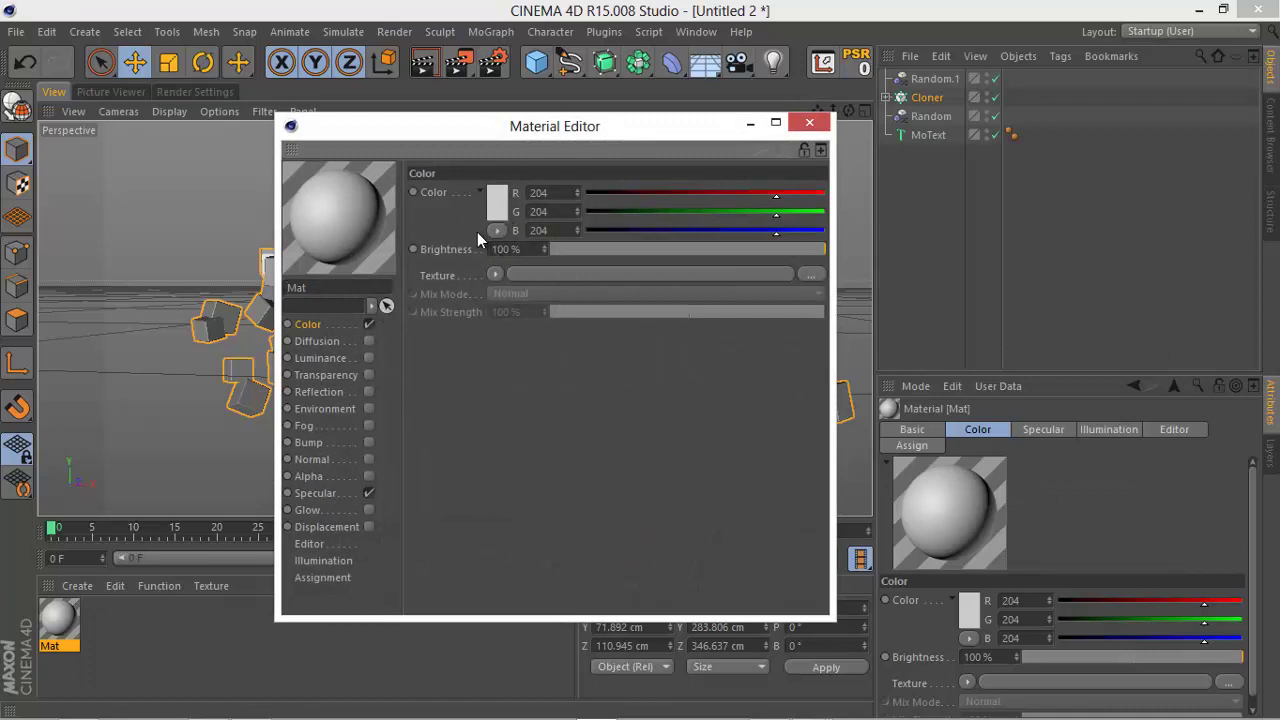
Set the new material's colour to white (RGB 255, 255, 255) and disable its Specular channel.
click(495, 208)
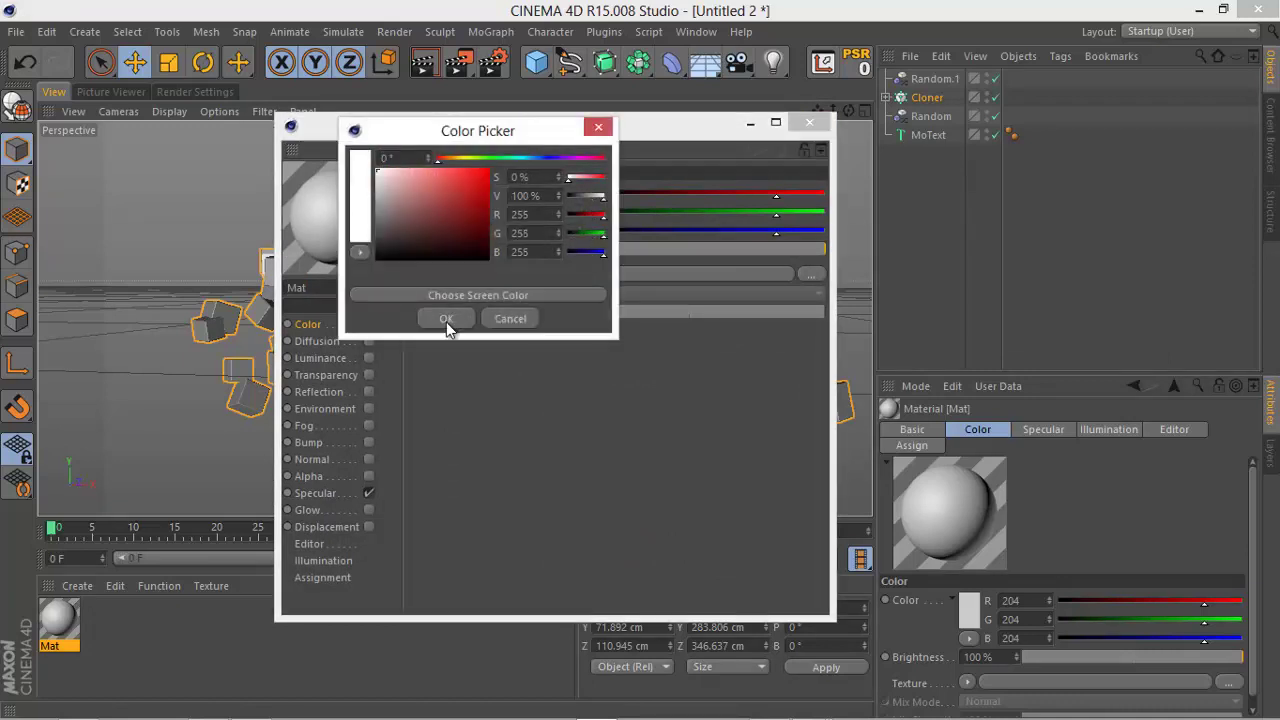
click(443, 318)
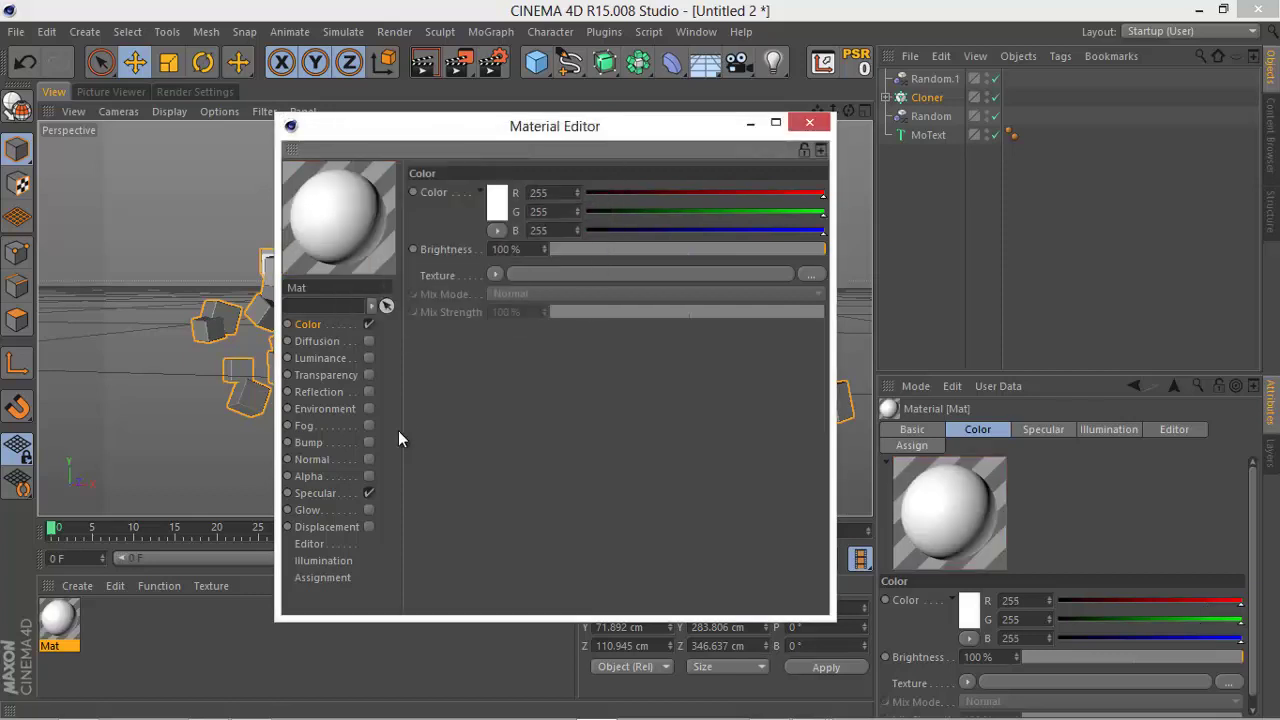
click(369, 493)
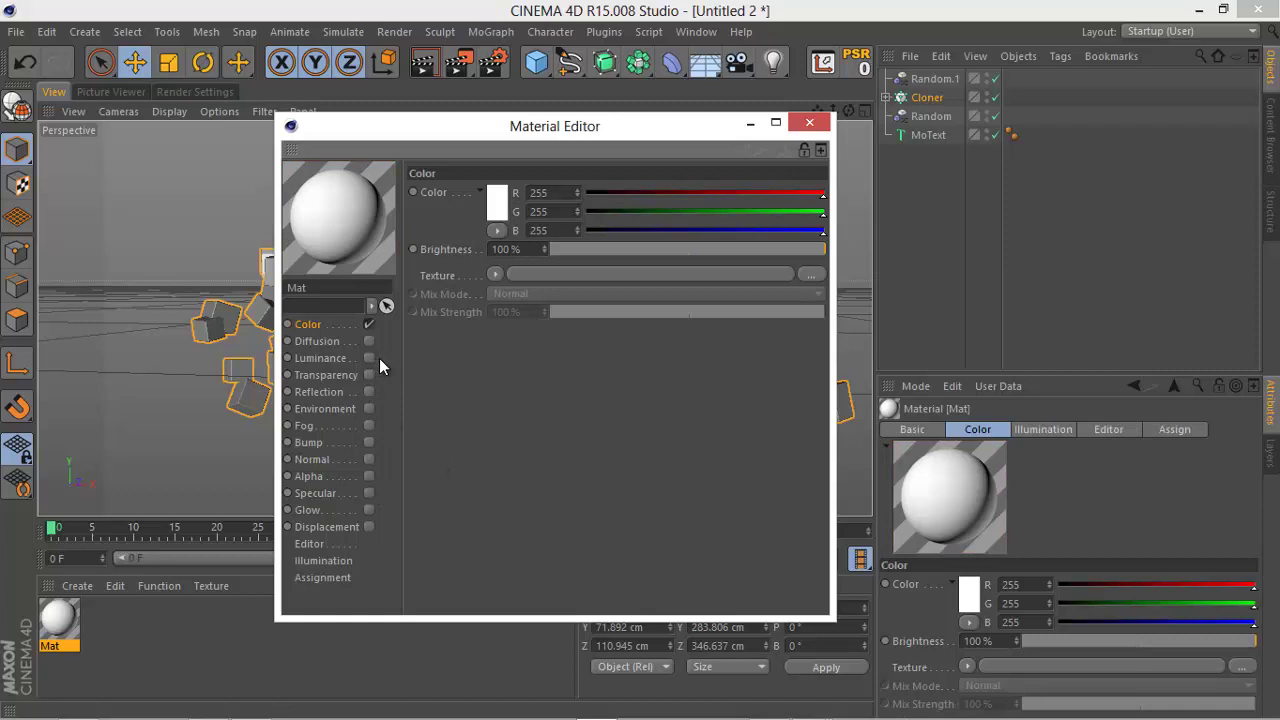
Enable Reflection on the white material with a Fresnel texture, 24% brightness and 46% mix strength.
click(369, 392)
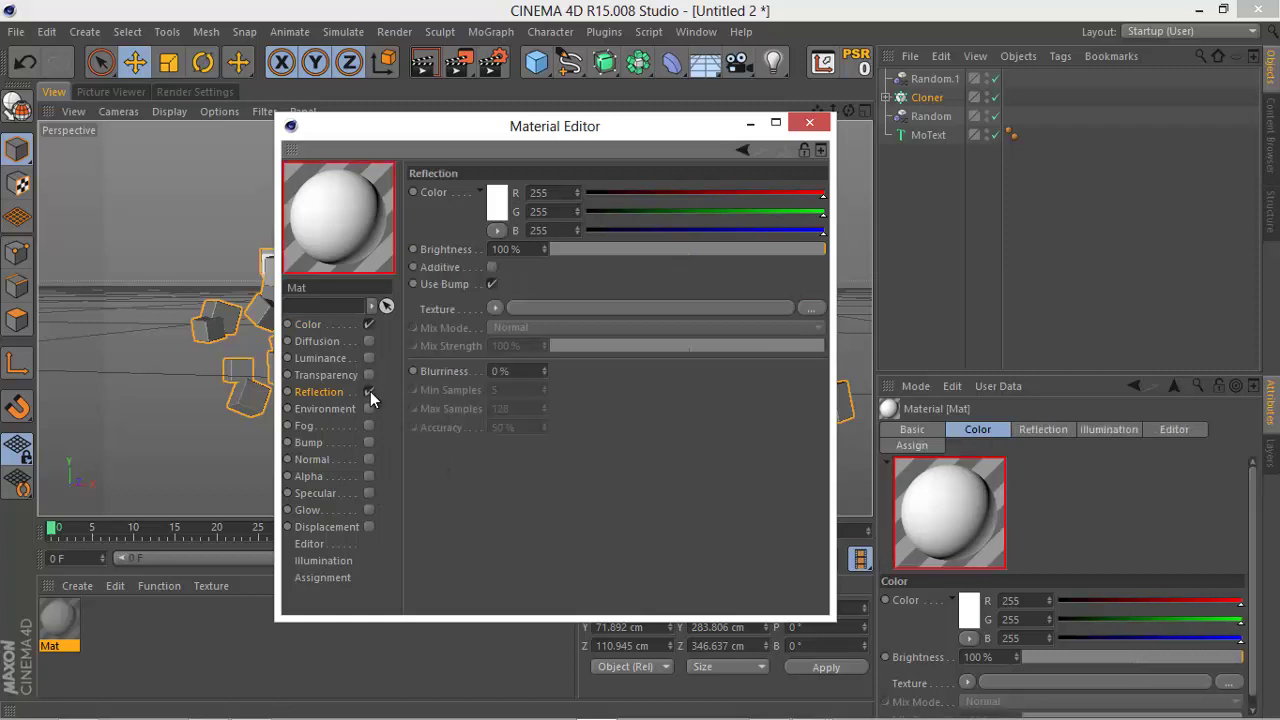
click(496, 308)
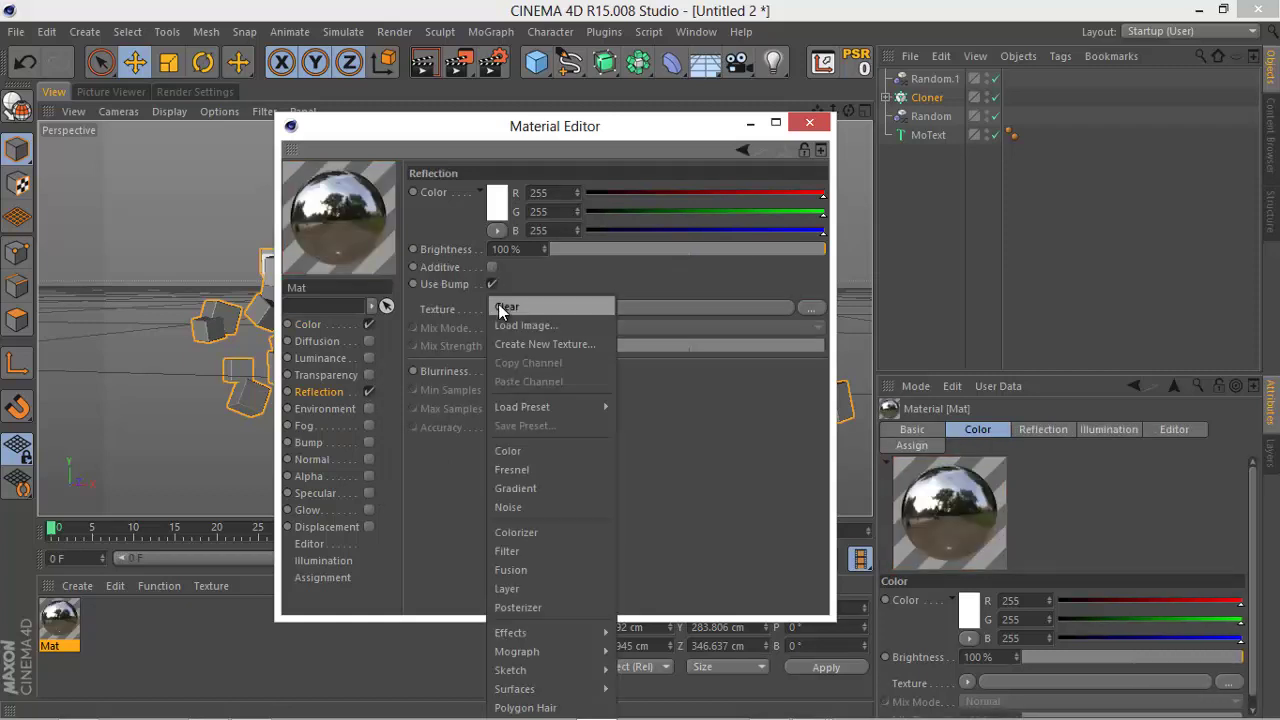
click(515, 469)
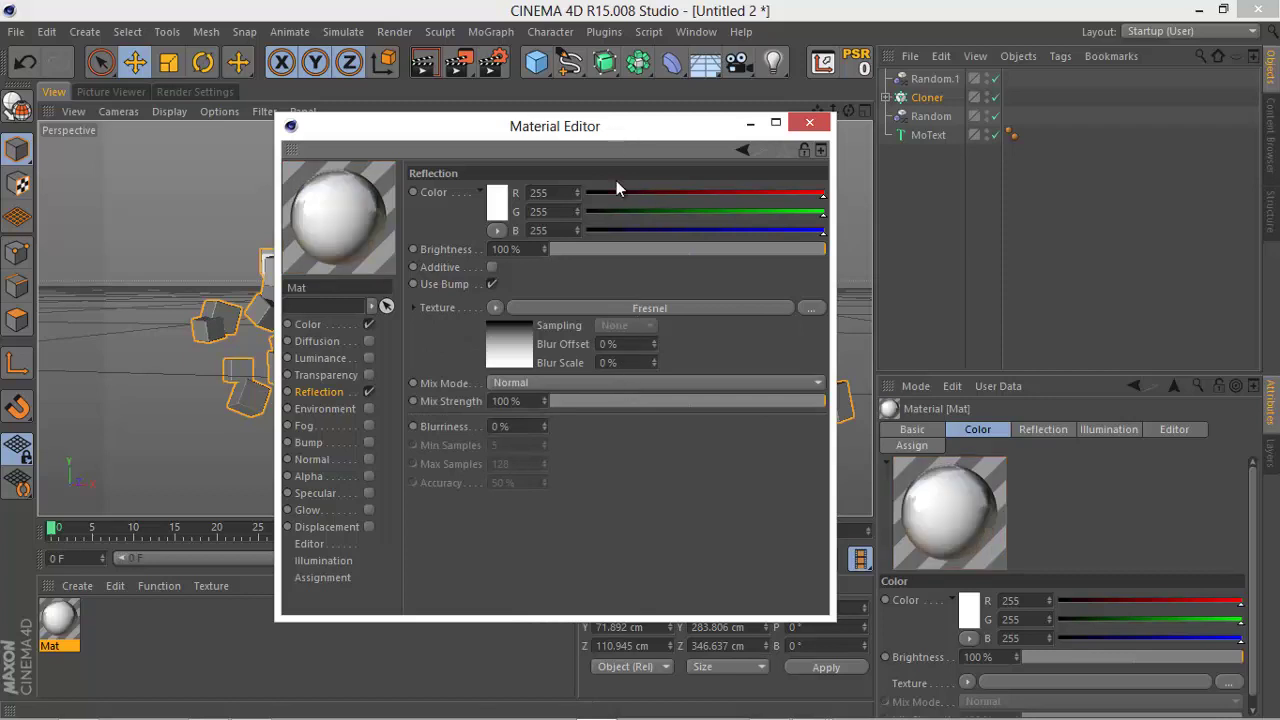
click(626, 250)
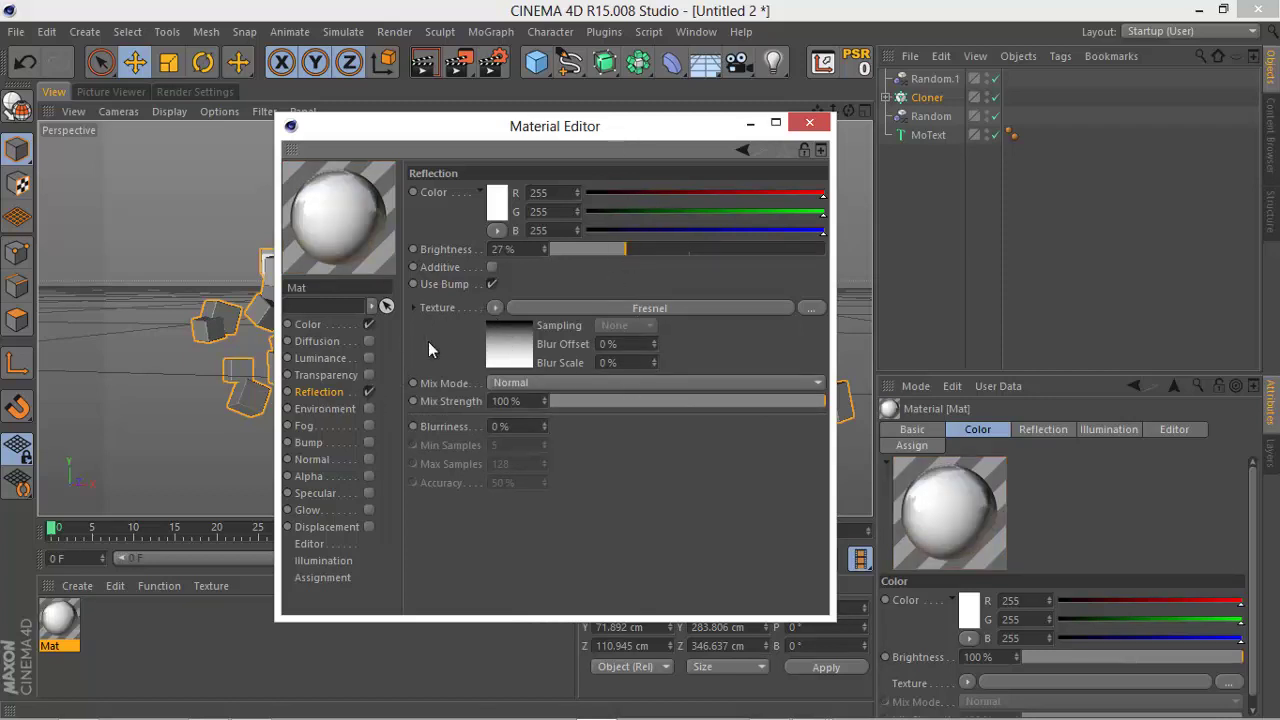
click(496, 307)
click(513, 469)
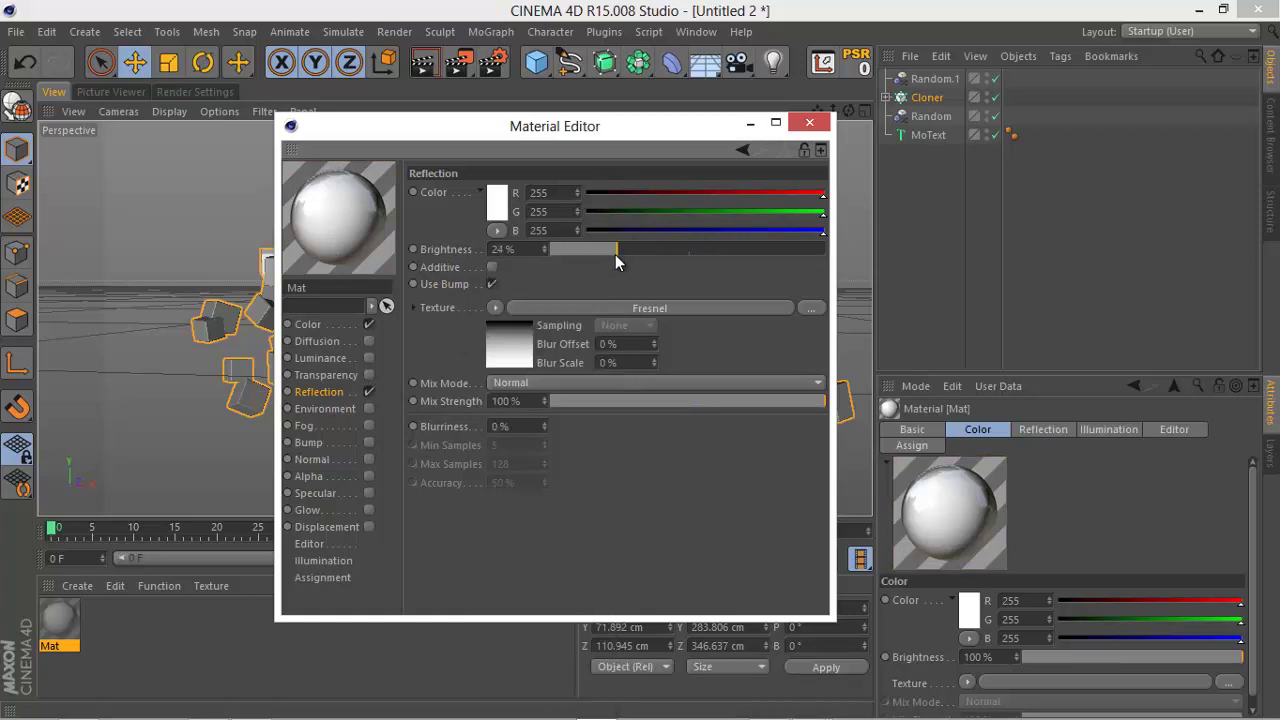
click(634, 400)
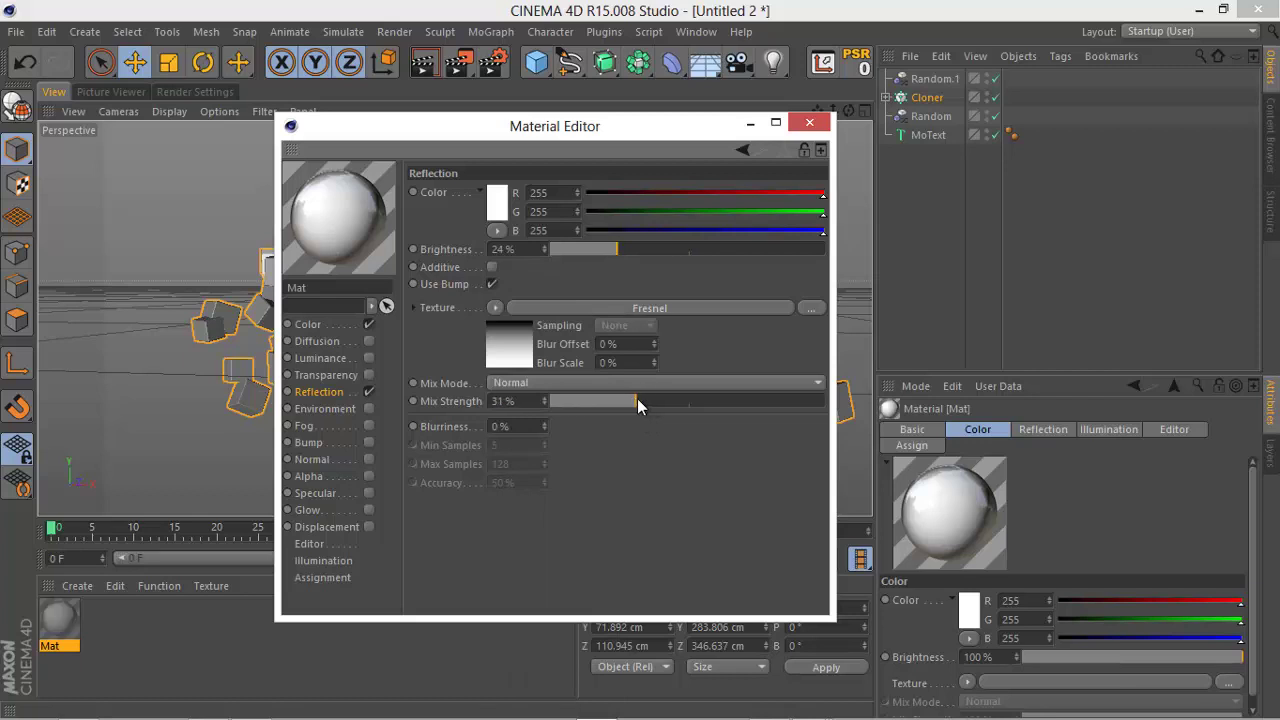
click(676, 400)
click(809, 122)
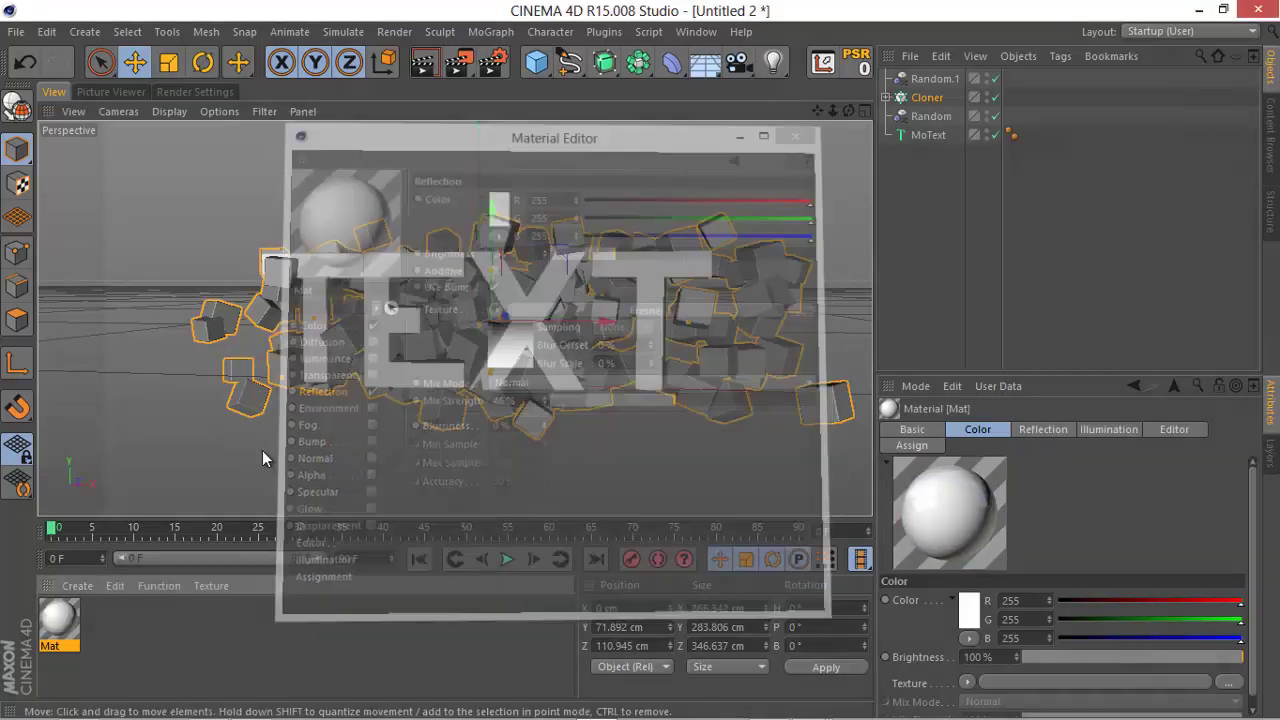
Apply the white material to the MoText object and duplicate the material.
drag(366, 477, 530, 332)
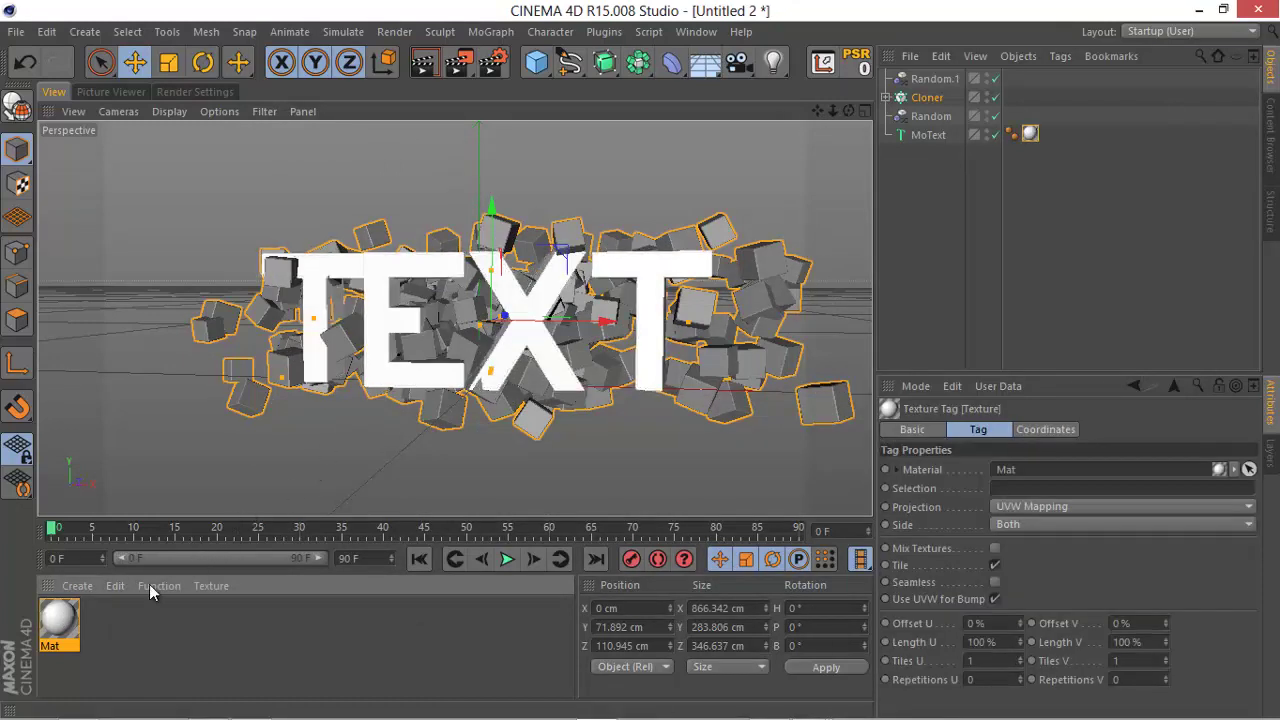
double_click(110, 622)
double_click(106, 621)
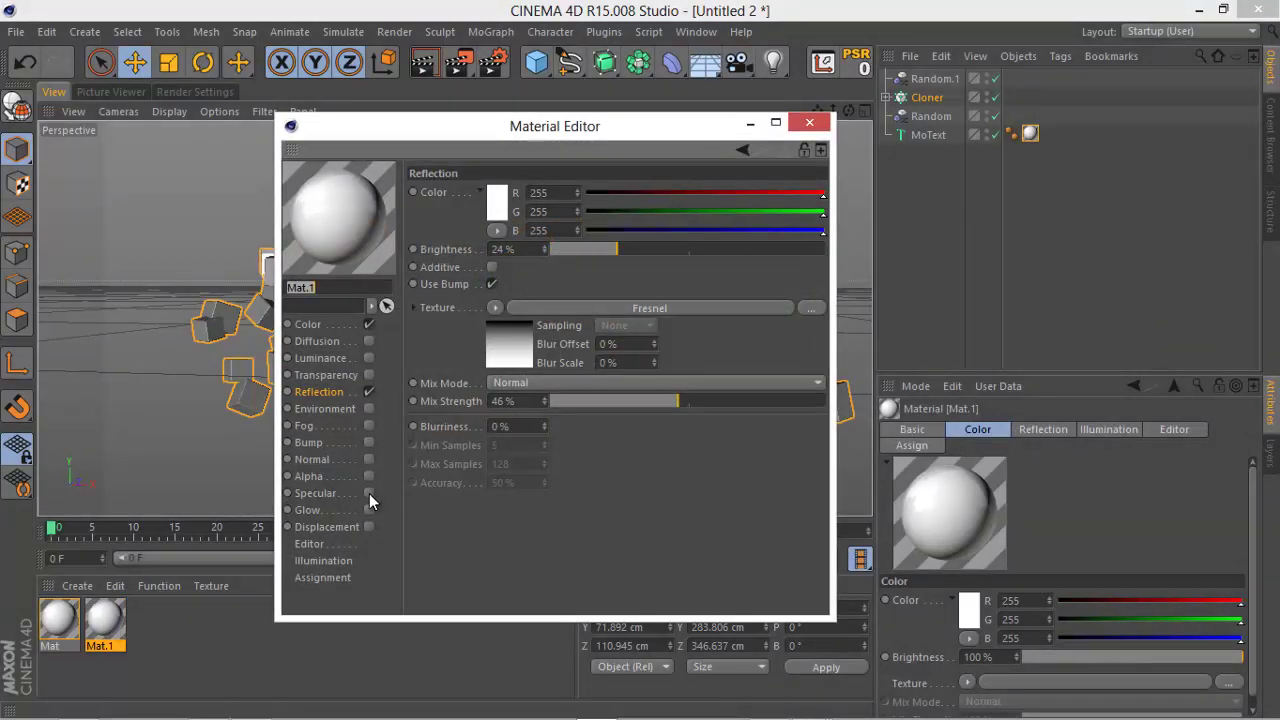
click(821, 127)
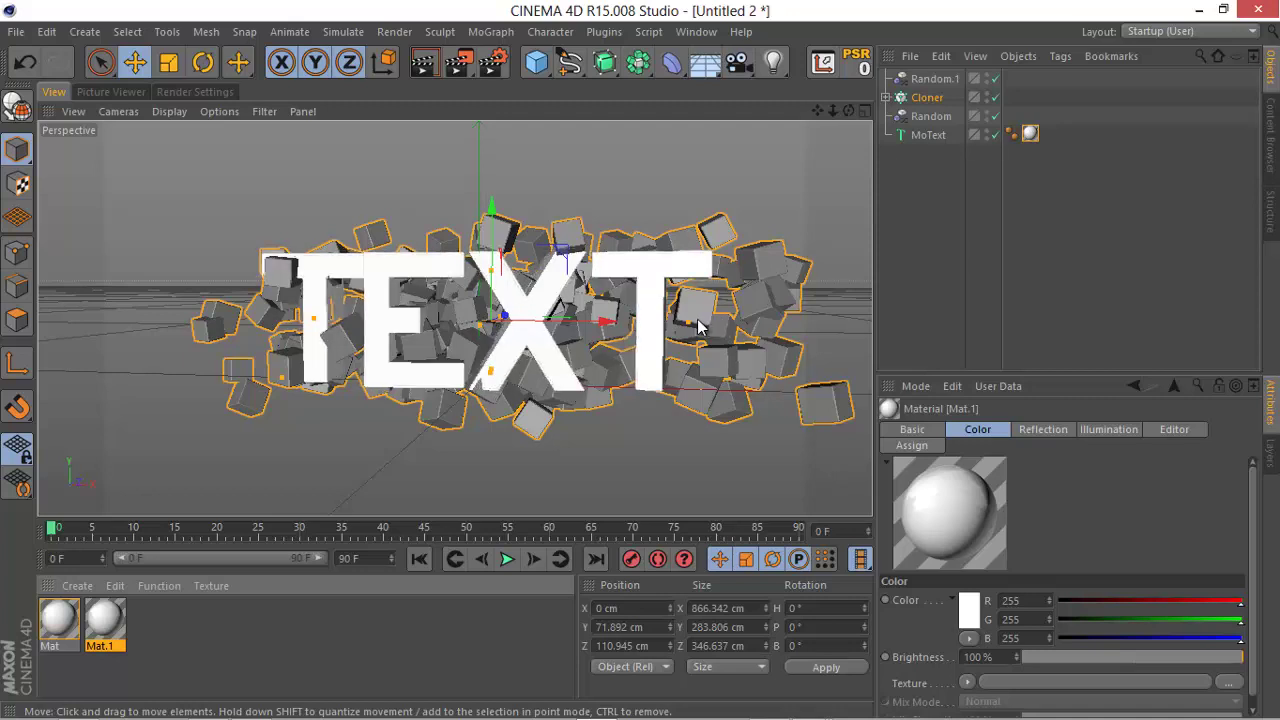
Recolour the duplicated material turquoise (RGB 3, 236, 229) and apply it to the Cloner.
drag(818, 111, 738, 98)
mouse_move(843, 111)
mouse_down()
mouse_move(815, 108)
mouse_move(836, 110)
mouse_up()
click(145, 631)
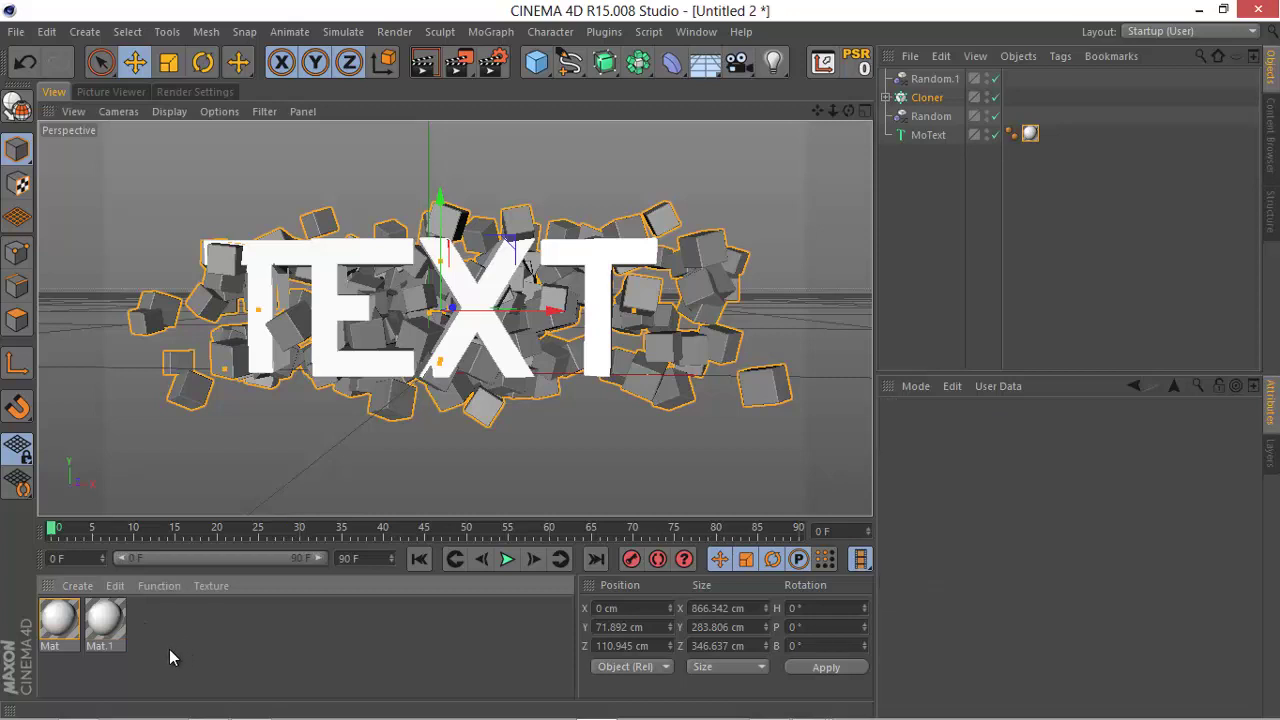
double_click(107, 625)
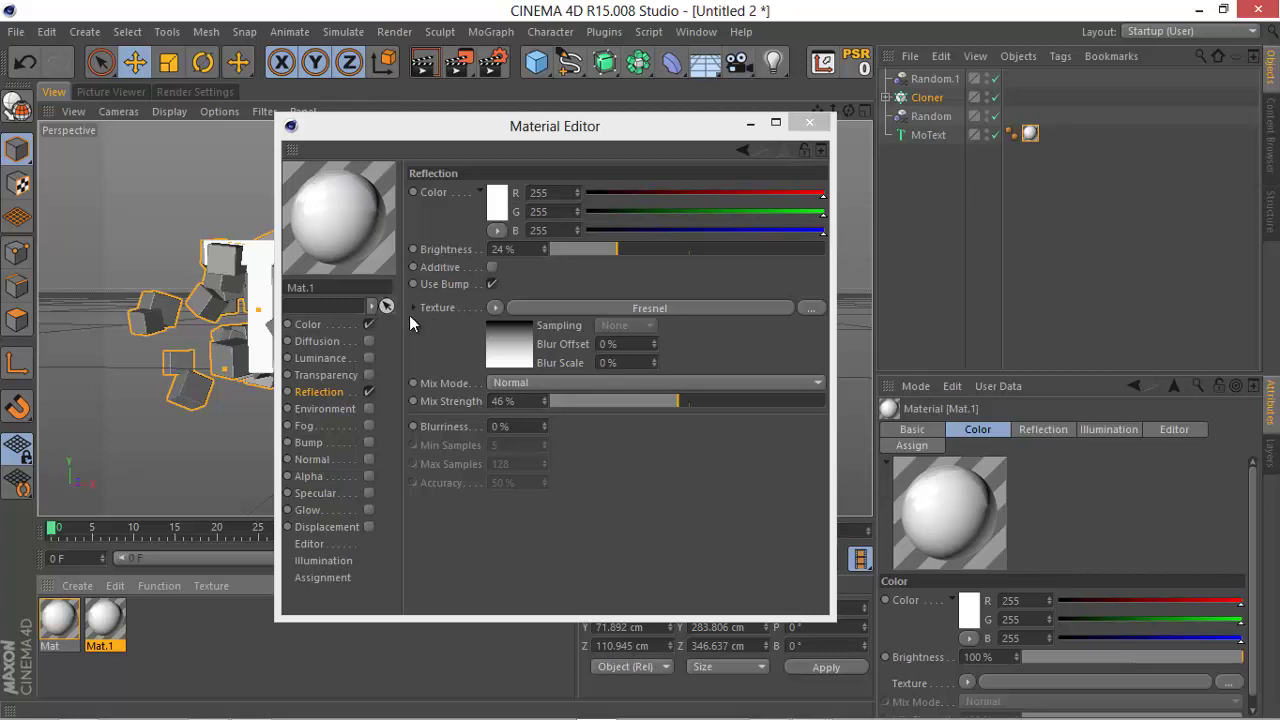
click(309, 325)
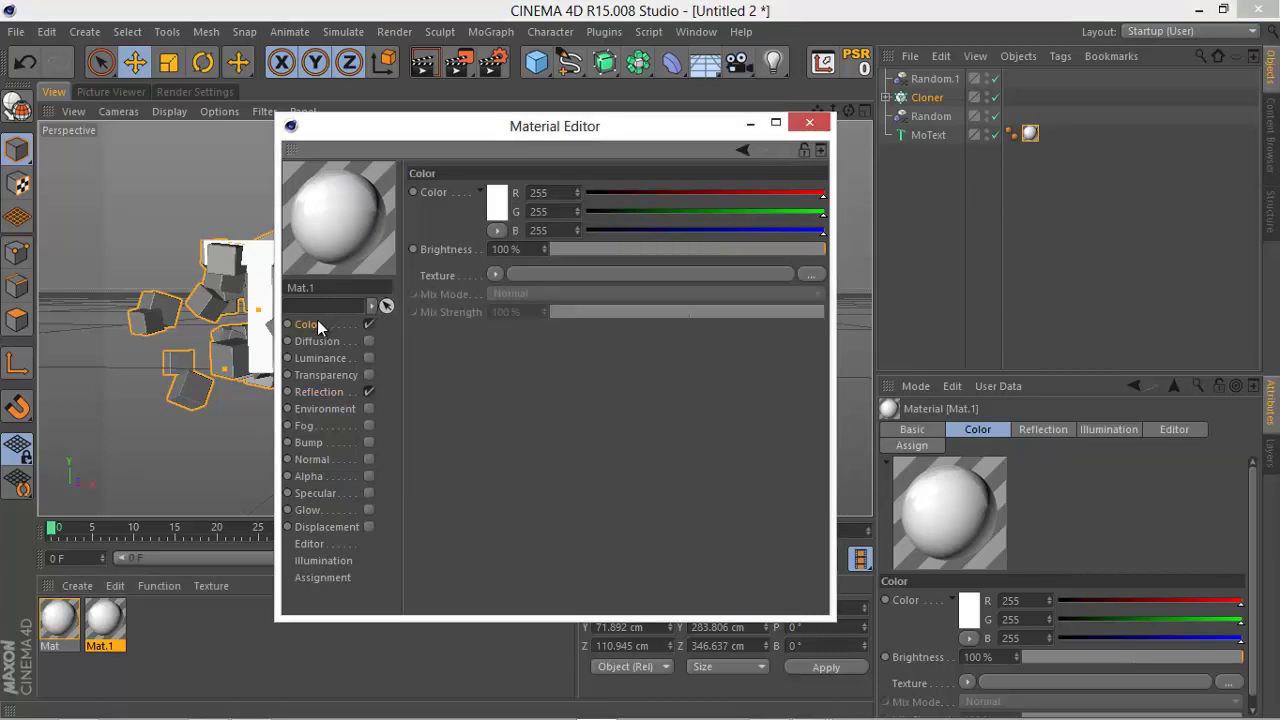
click(494, 203)
mouse_move(496, 187)
mouse_down()
mouse_move(500, 167)
mouse_move(475, 173)
mouse_move(514, 143)
mouse_move(516, 169)
mouse_move(494, 170)
mouse_move(480, 137)
mouse_move(530, 140)
mouse_move(499, 150)
mouse_up()
click(460, 293)
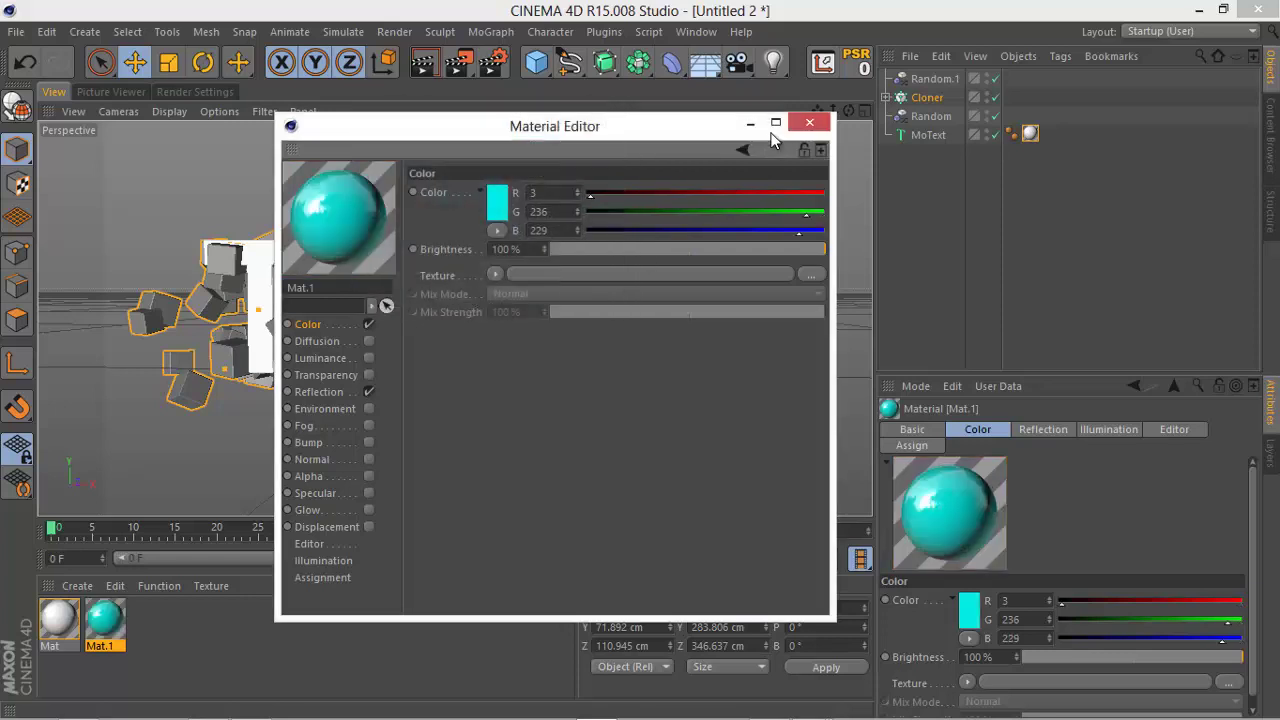
click(809, 122)
drag(105, 618, 917, 98)
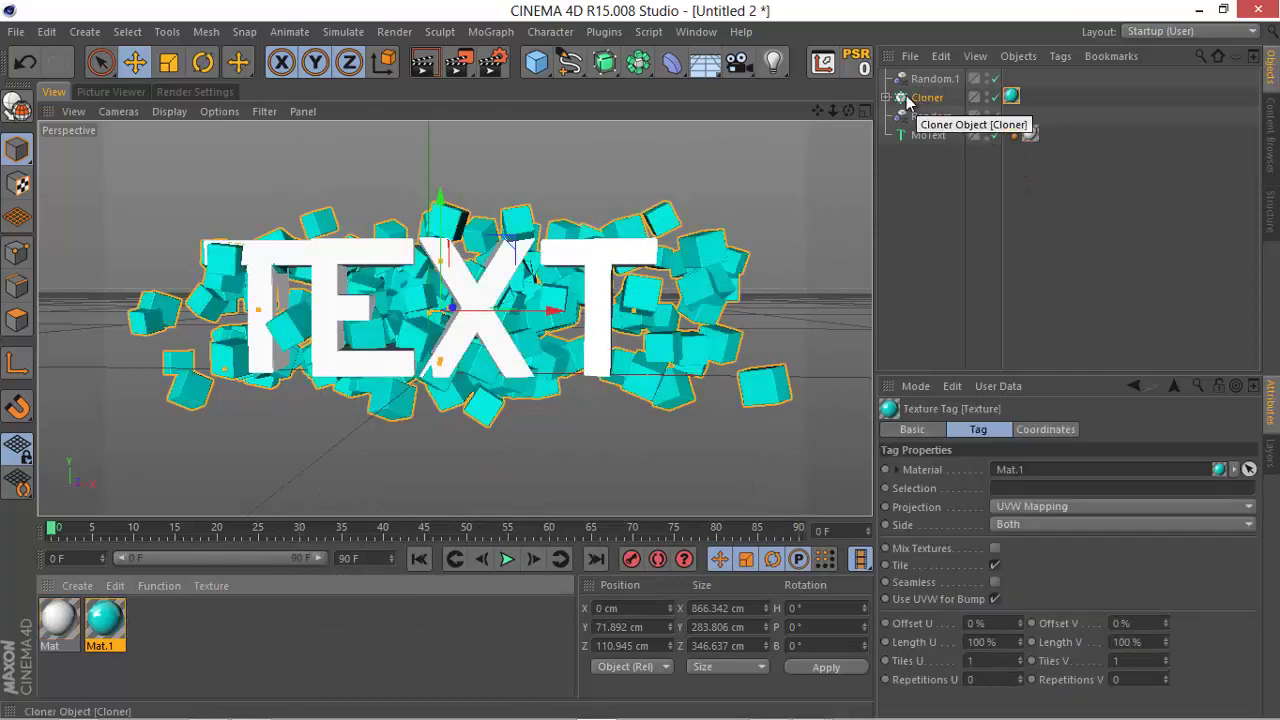
Duplicate the Cube inside the Cloner so that it holds two cubes.
click(886, 97)
click(932, 117)
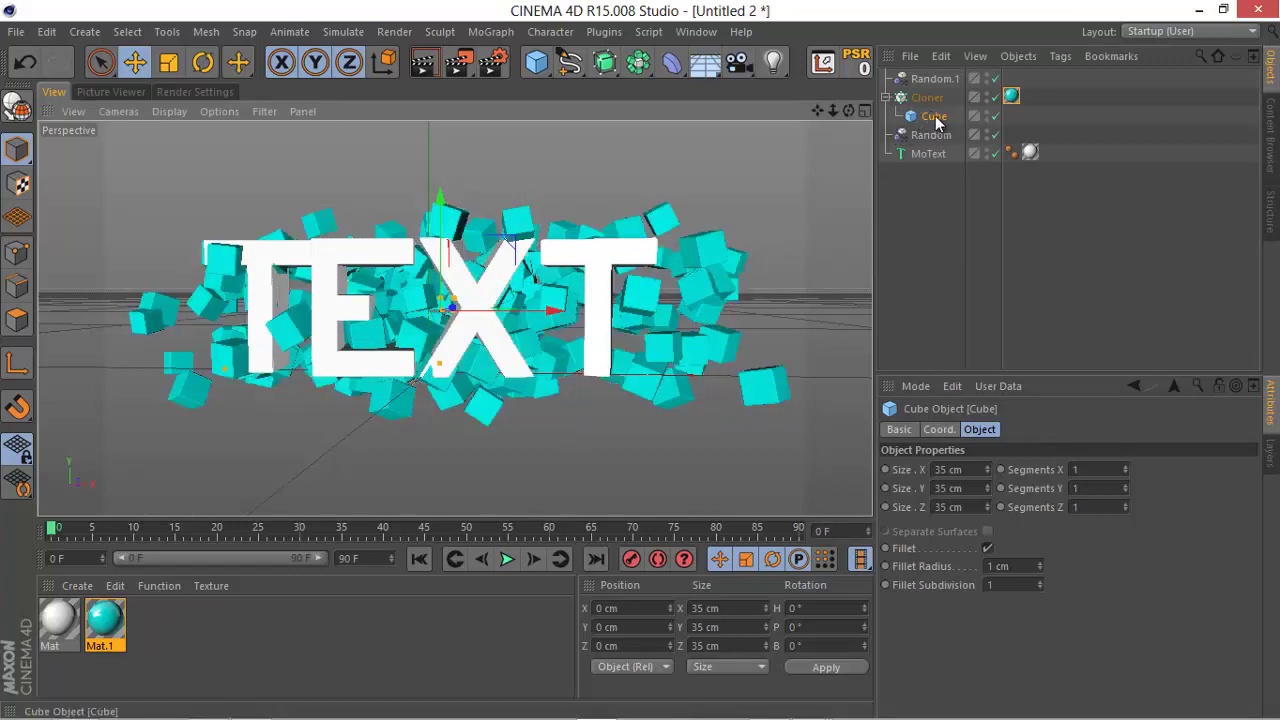
drag(936, 120, 930, 106)
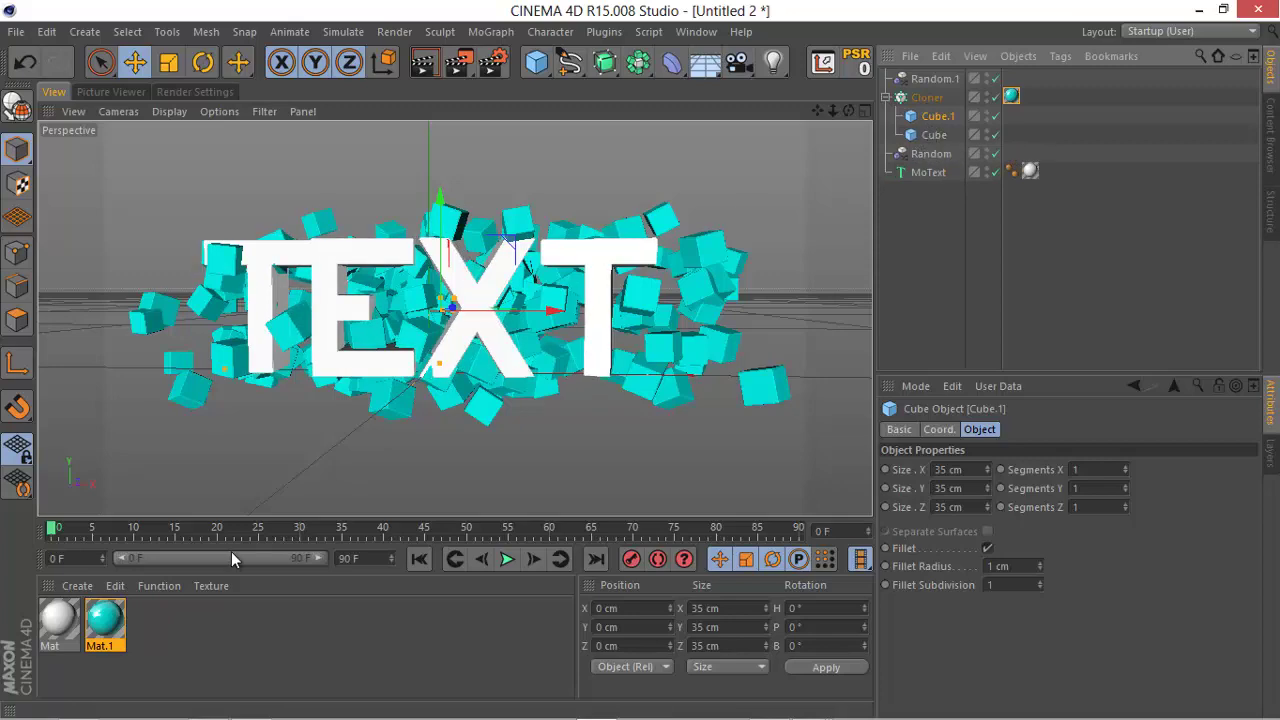
Duplicate the turquoise material and set the copy's colour to dark teal (RGB 14, 104, 101).
ctrl+drag(112, 628, 152, 622)
double_click(150, 620)
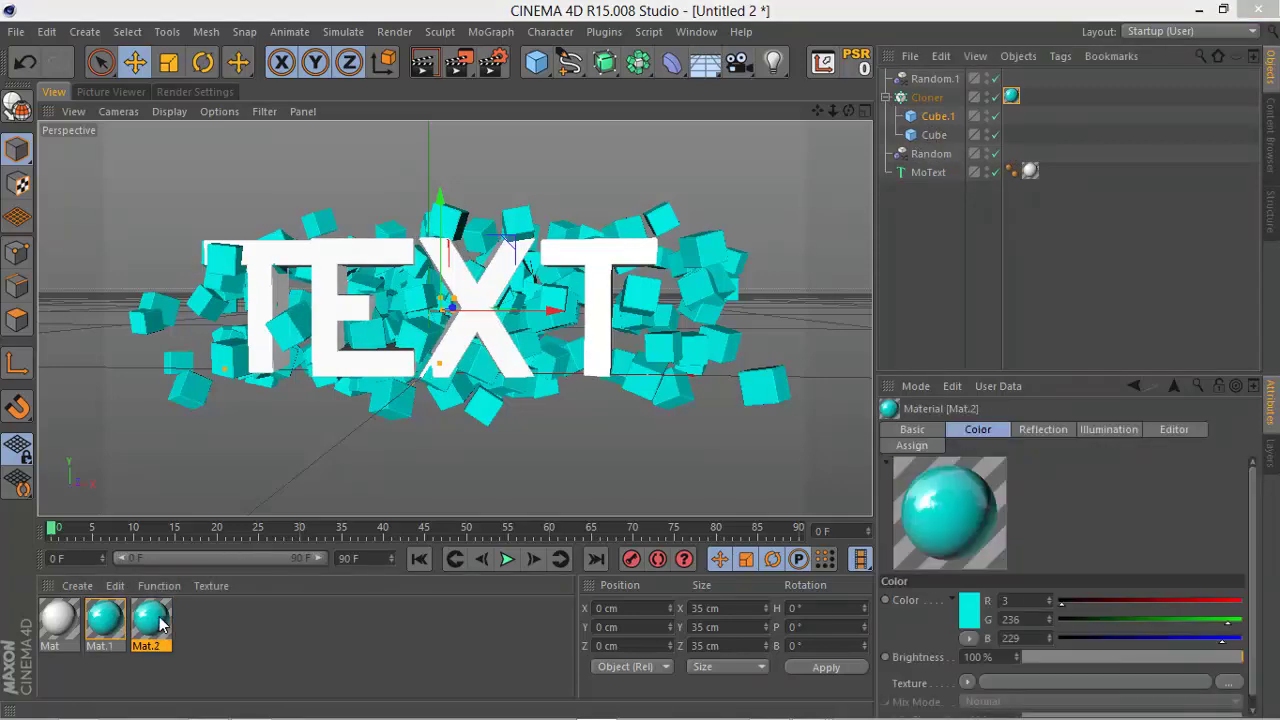
click(500, 210)
click(490, 199)
click(489, 181)
click(475, 214)
click(482, 198)
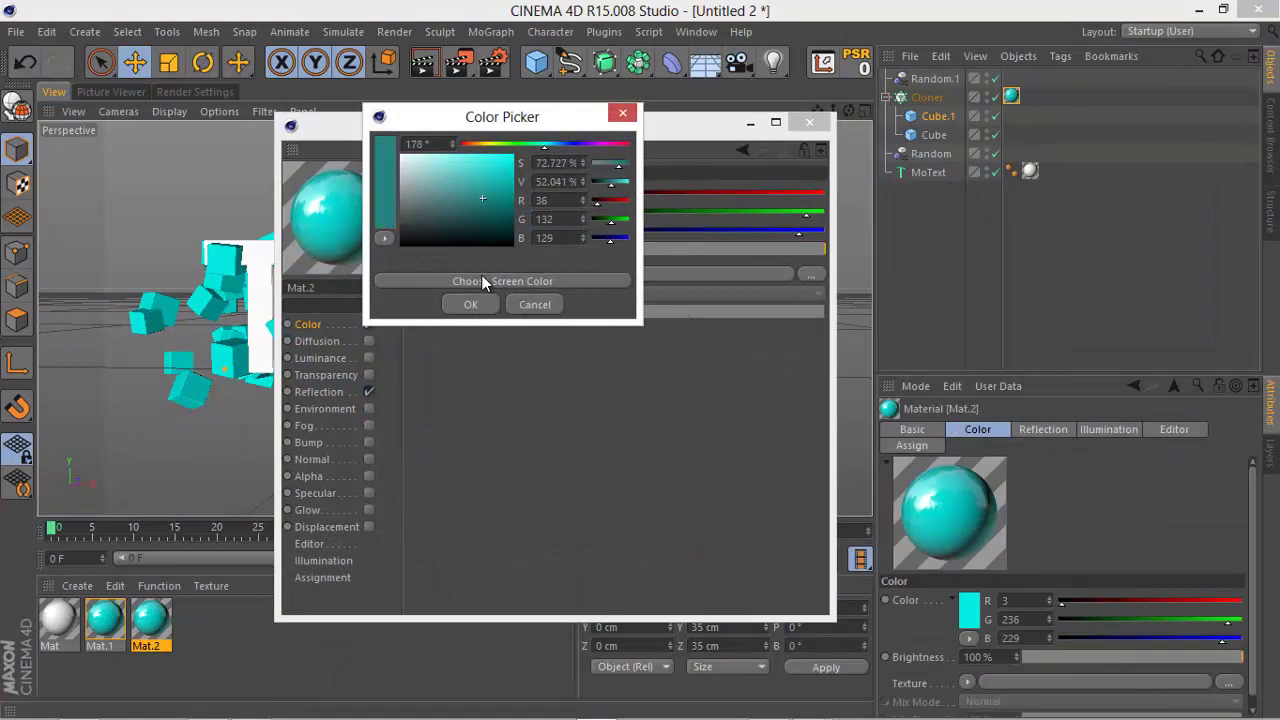
click(497, 209)
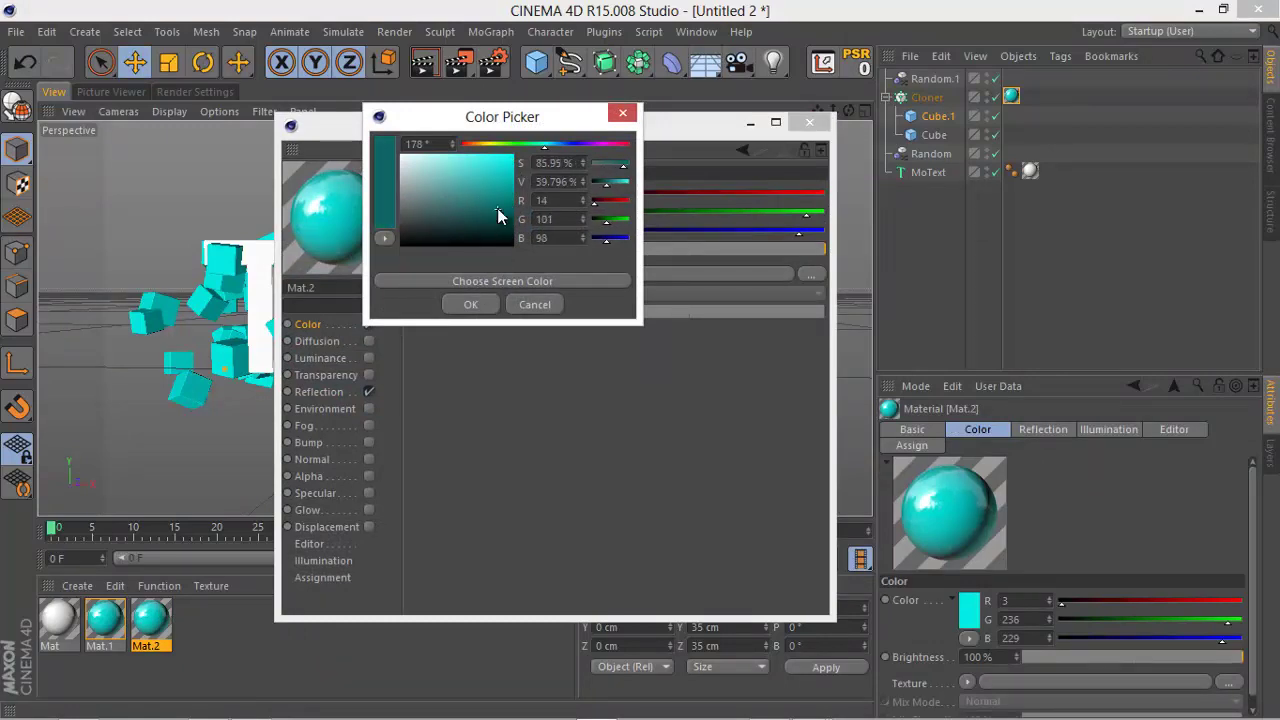
click(485, 301)
click(809, 122)
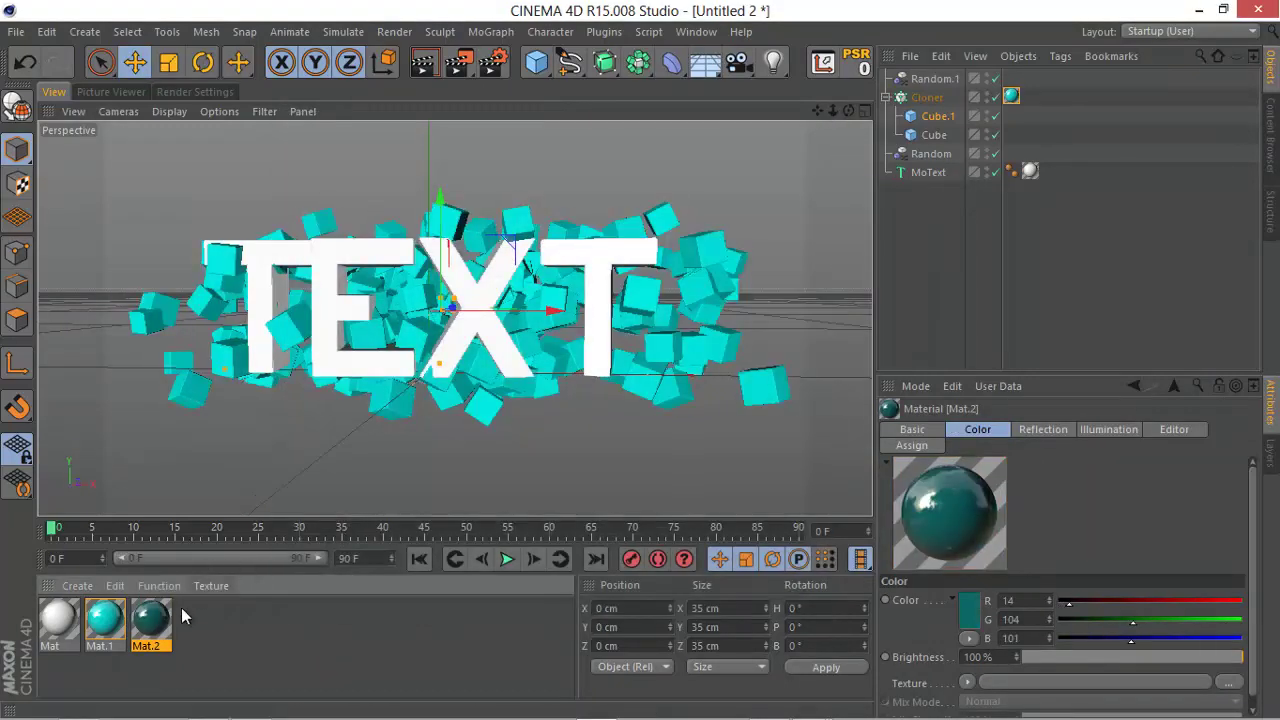
Apply the dark teal material to the original Cube, move the Cloner's turquoise tag to the duplicate cube, and preview-render the view.
drag(158, 620, 952, 132)
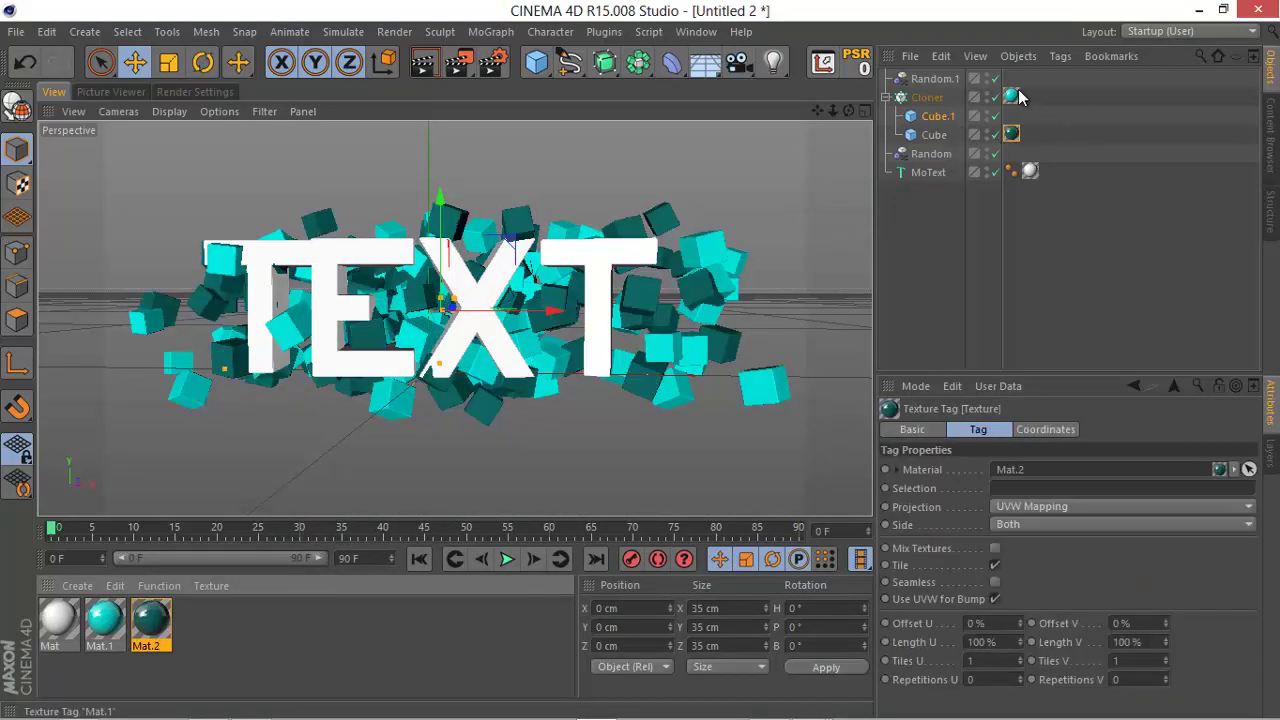
drag(1011, 96, 1011, 116)
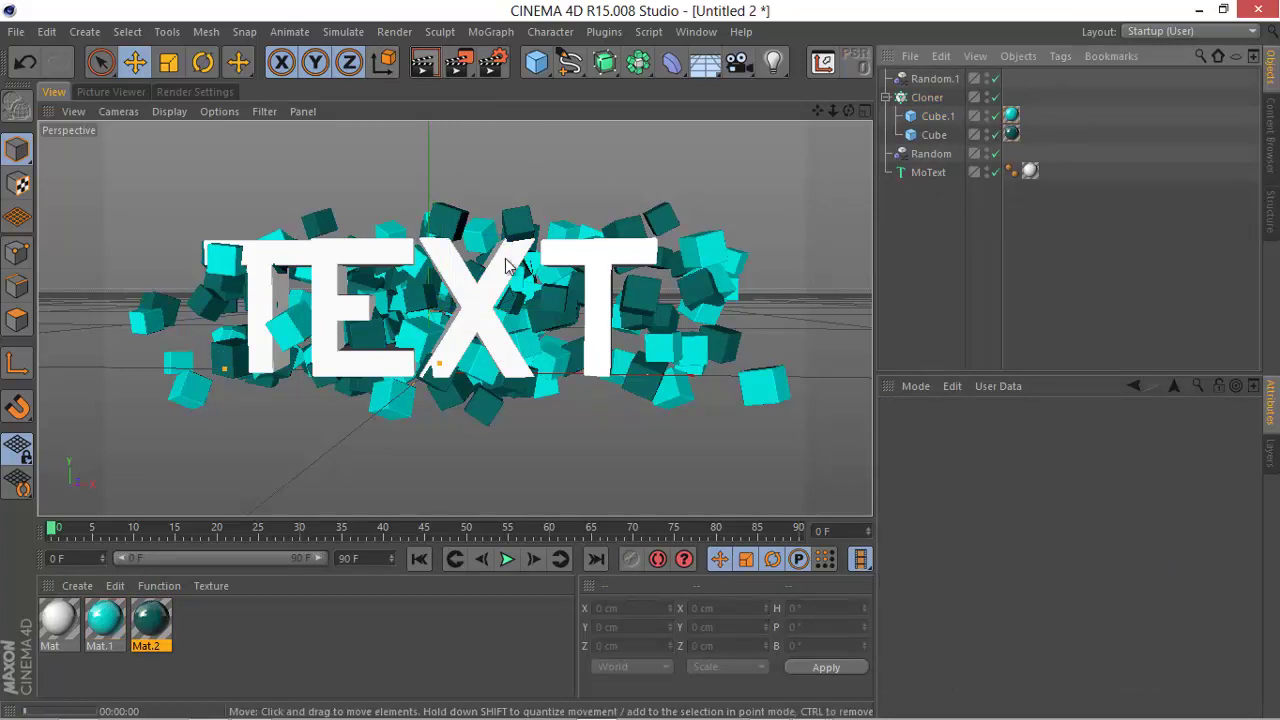
click(422, 62)
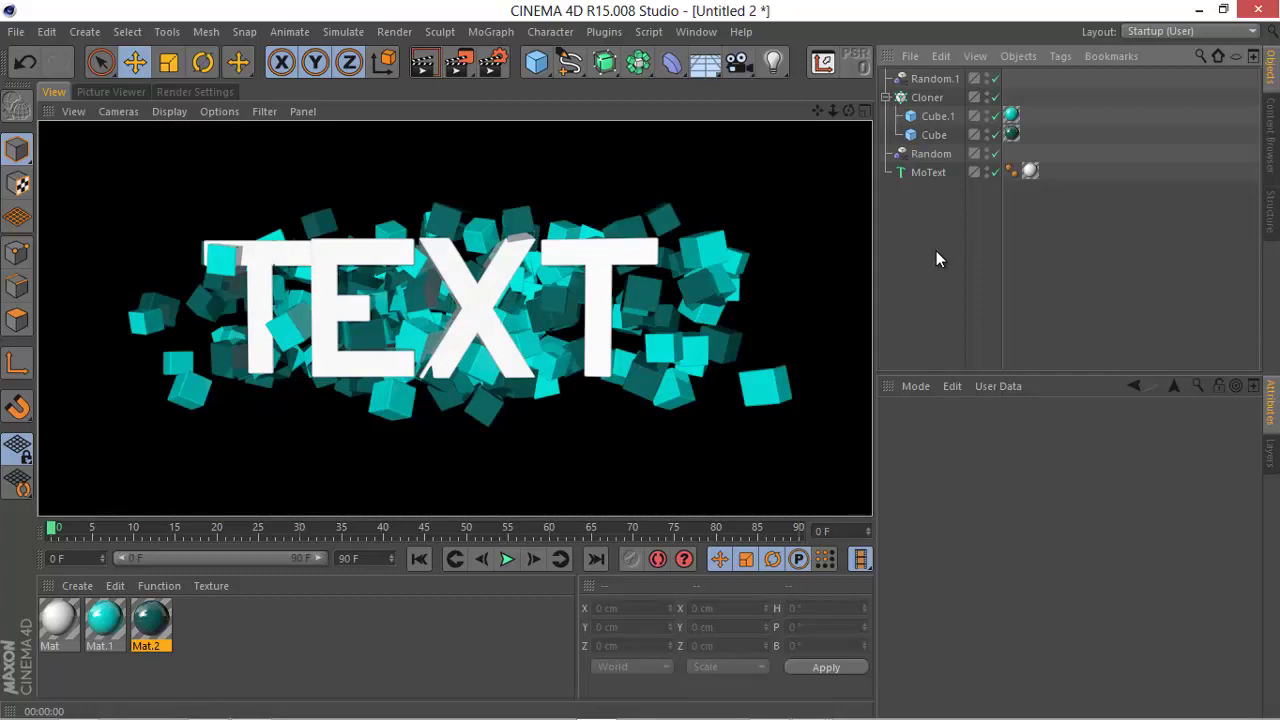
Select all objects in the scene and bring up the Studios and Lightrooms presets of the Visual Intelligence library.
drag(936, 251, 881, 20)
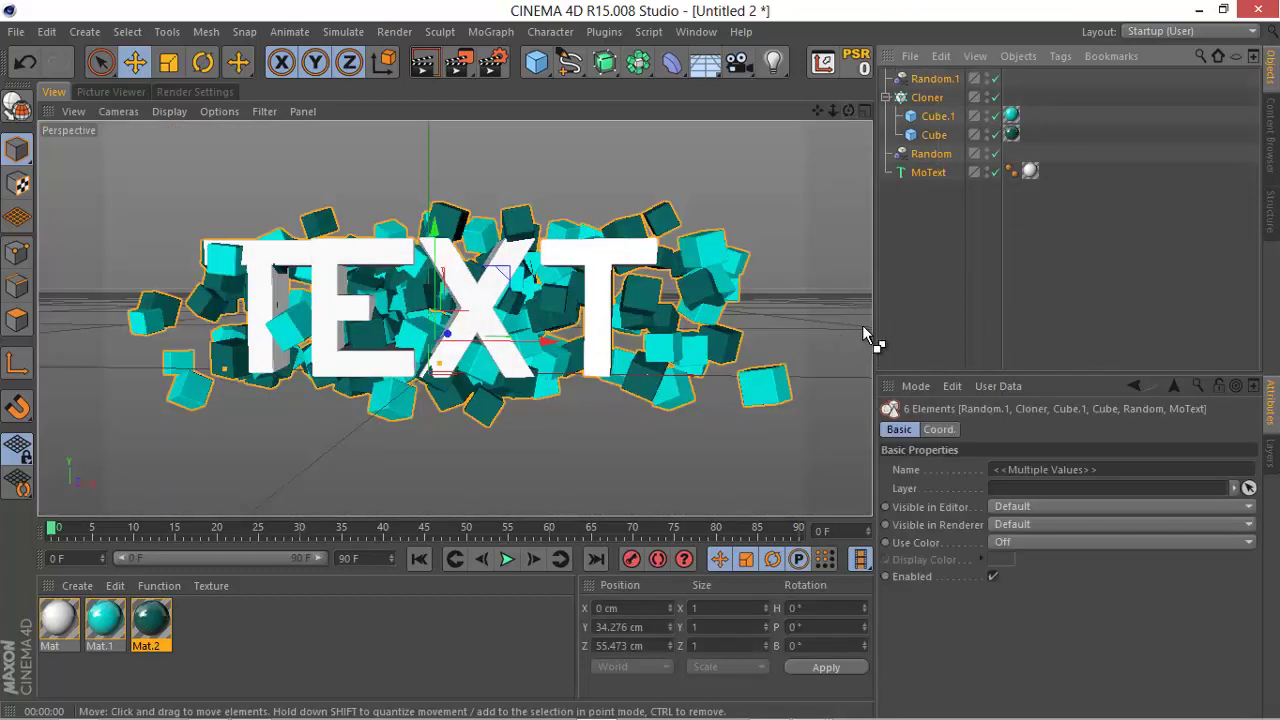
click(1271, 118)
scroll(1255, 133, down, 3)
scroll(1255, 133, down, 3)
scroll(1268, 170, down, 1)
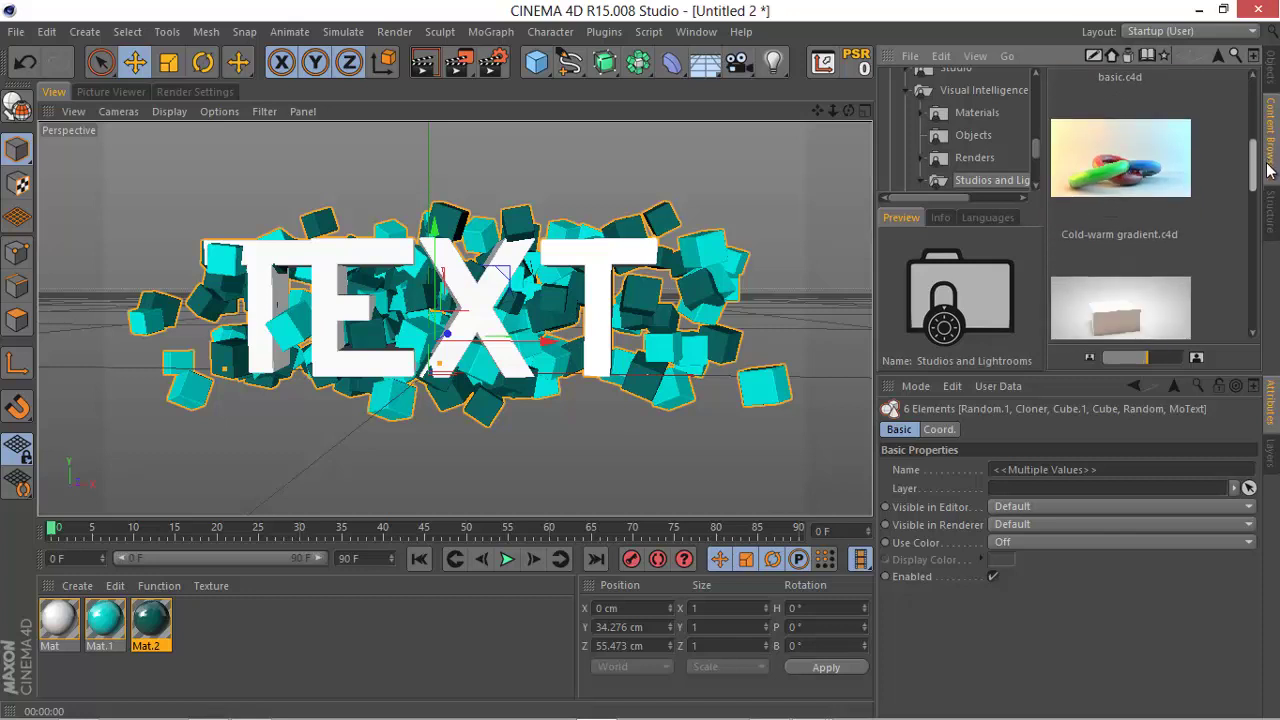
Compare previews of the studio presets, including Cold-warm gradient, the grey studio below it and white clean render.
click(1152, 162)
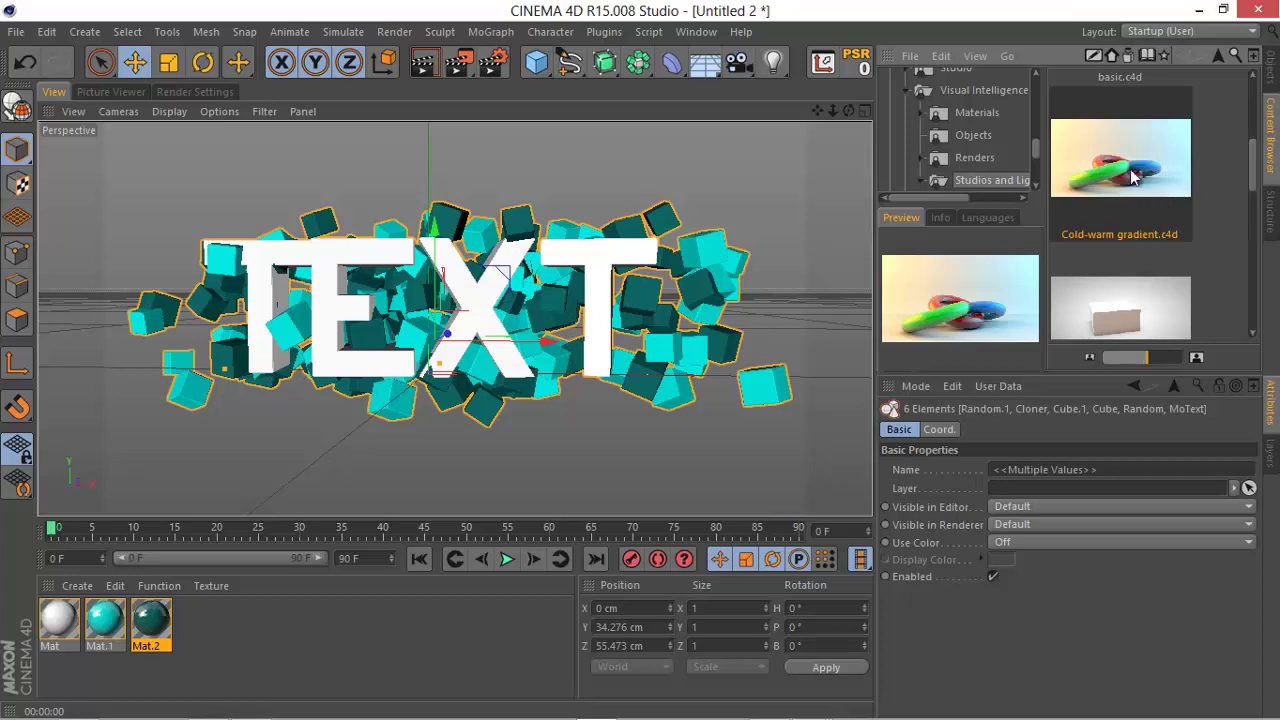
click(1135, 298)
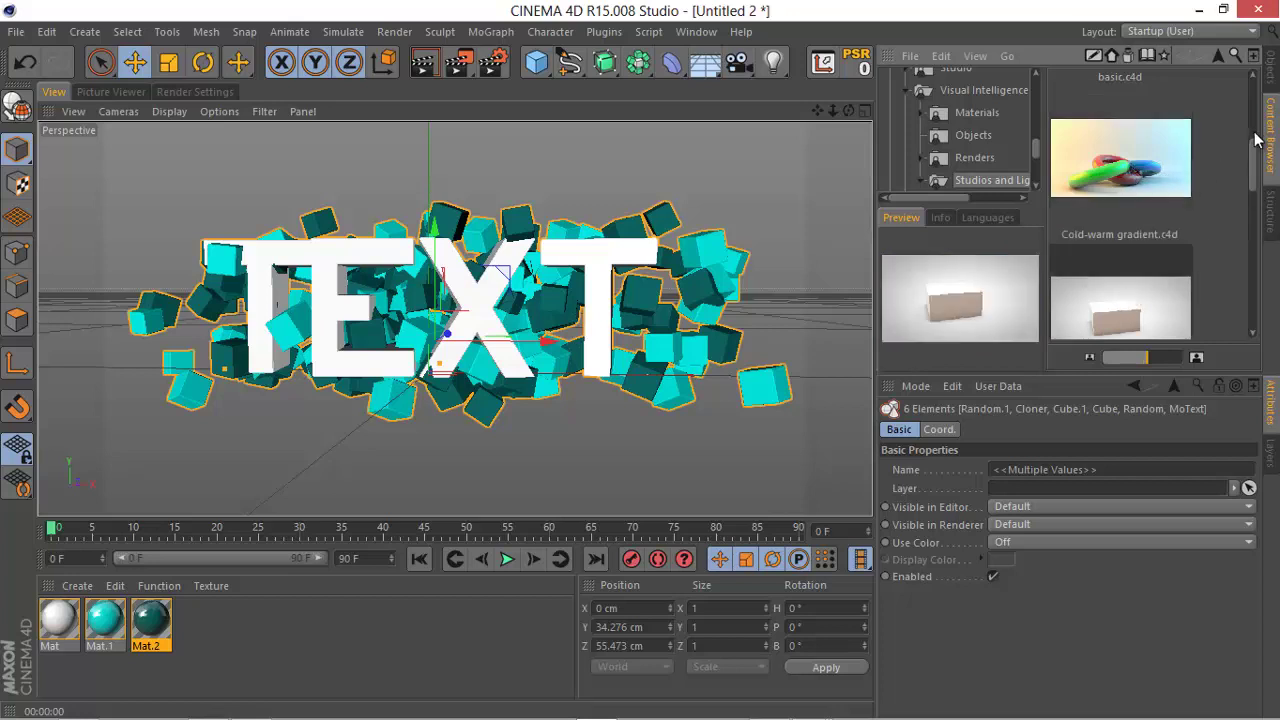
drag(1252, 145, 1248, 320)
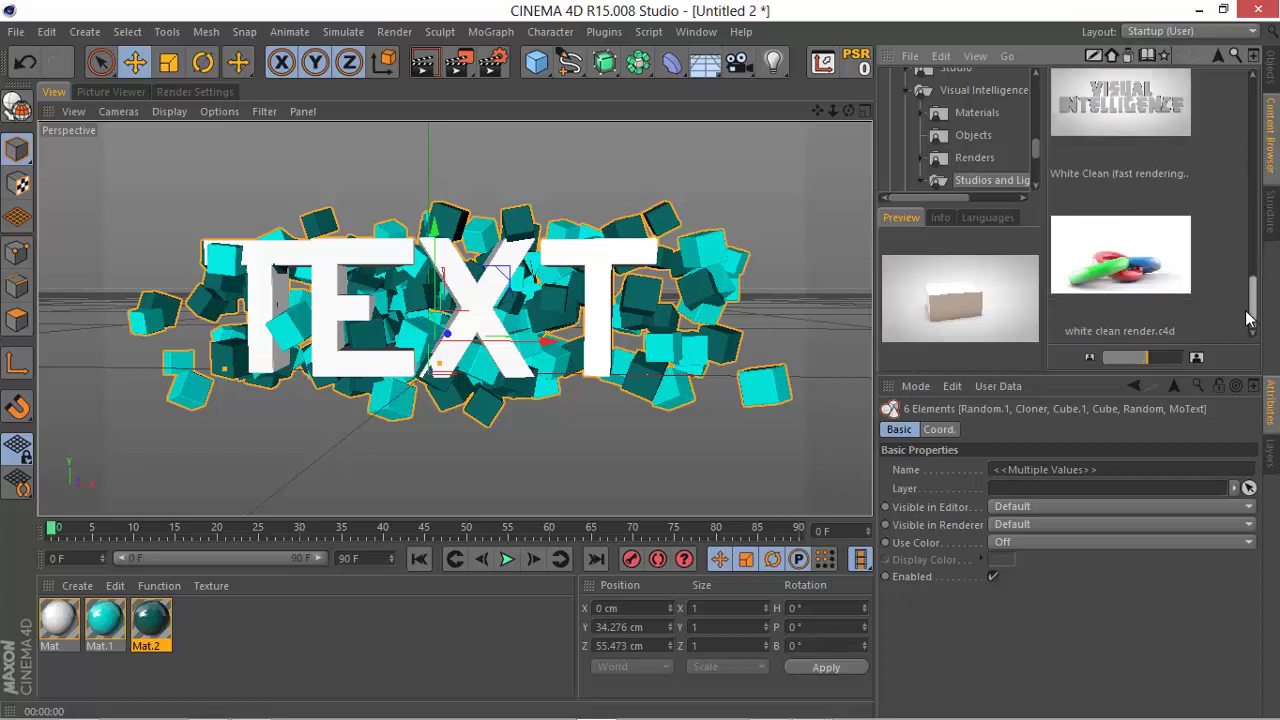
click(1170, 294)
scroll(1217, 180, up, 5)
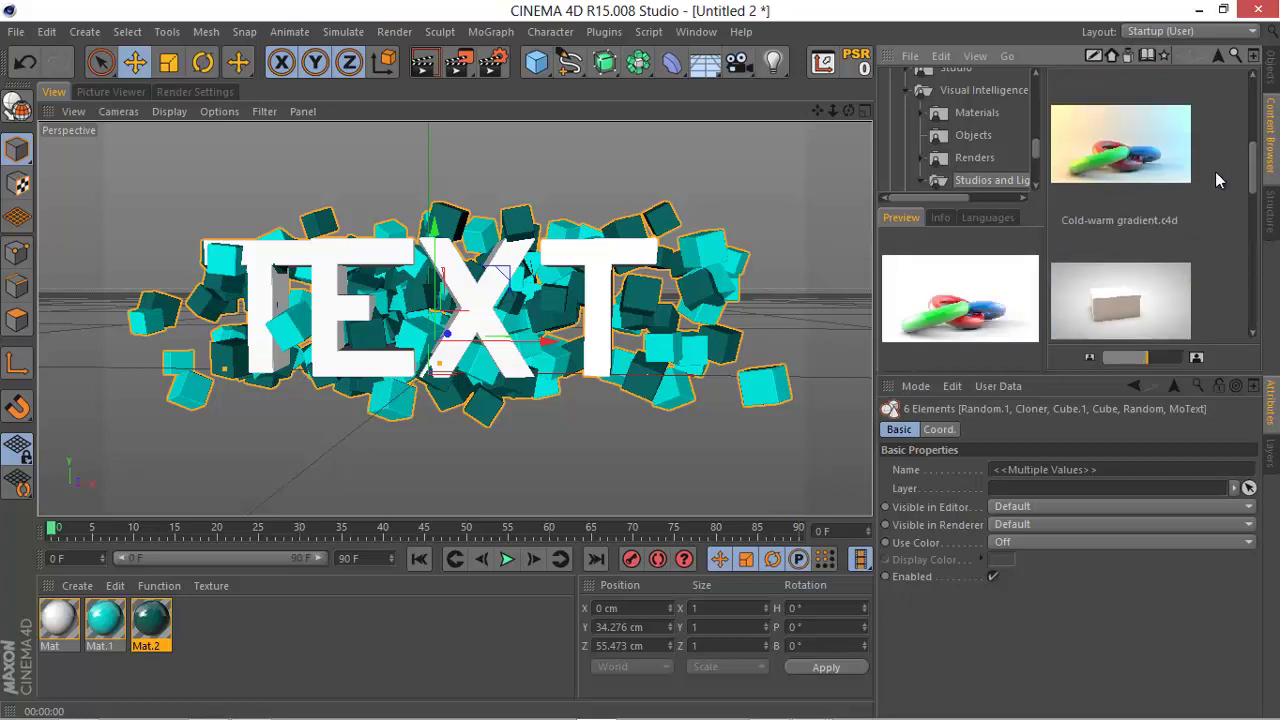
Open the Cold-warm gradient.c4d studio preset and display its object hierarchy.
click(1177, 172)
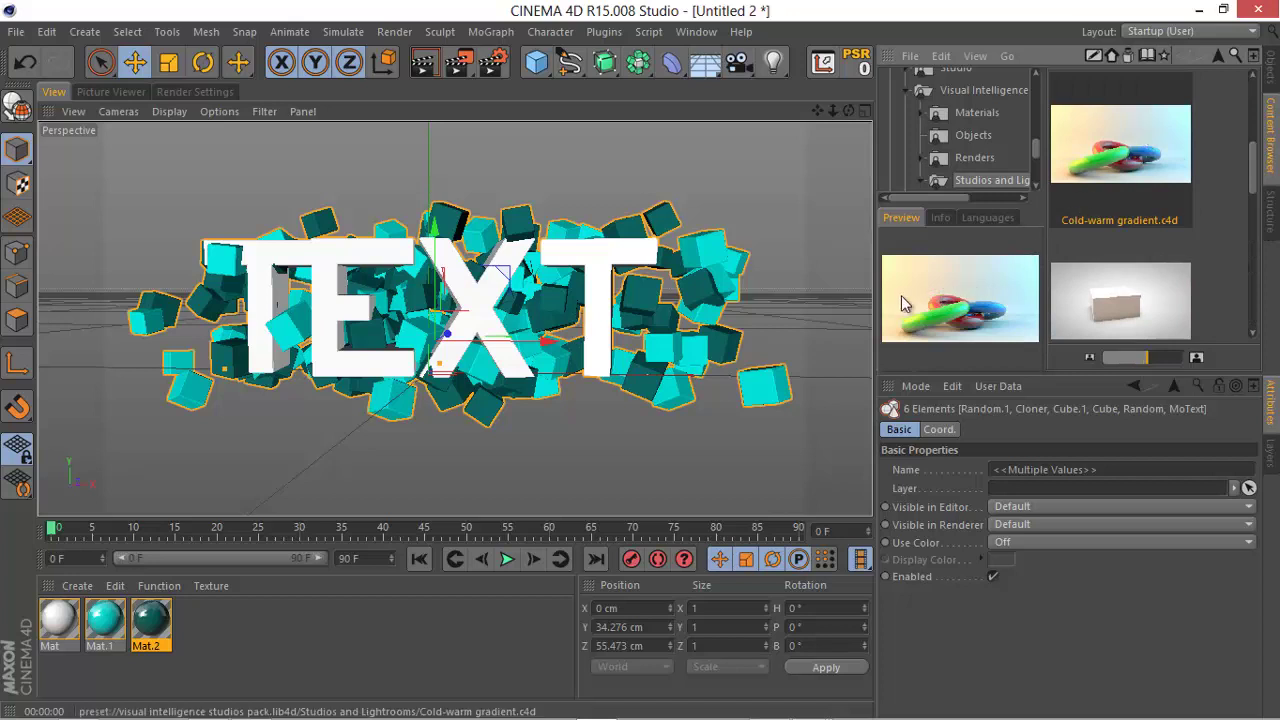
double_click(1117, 130)
click(1270, 68)
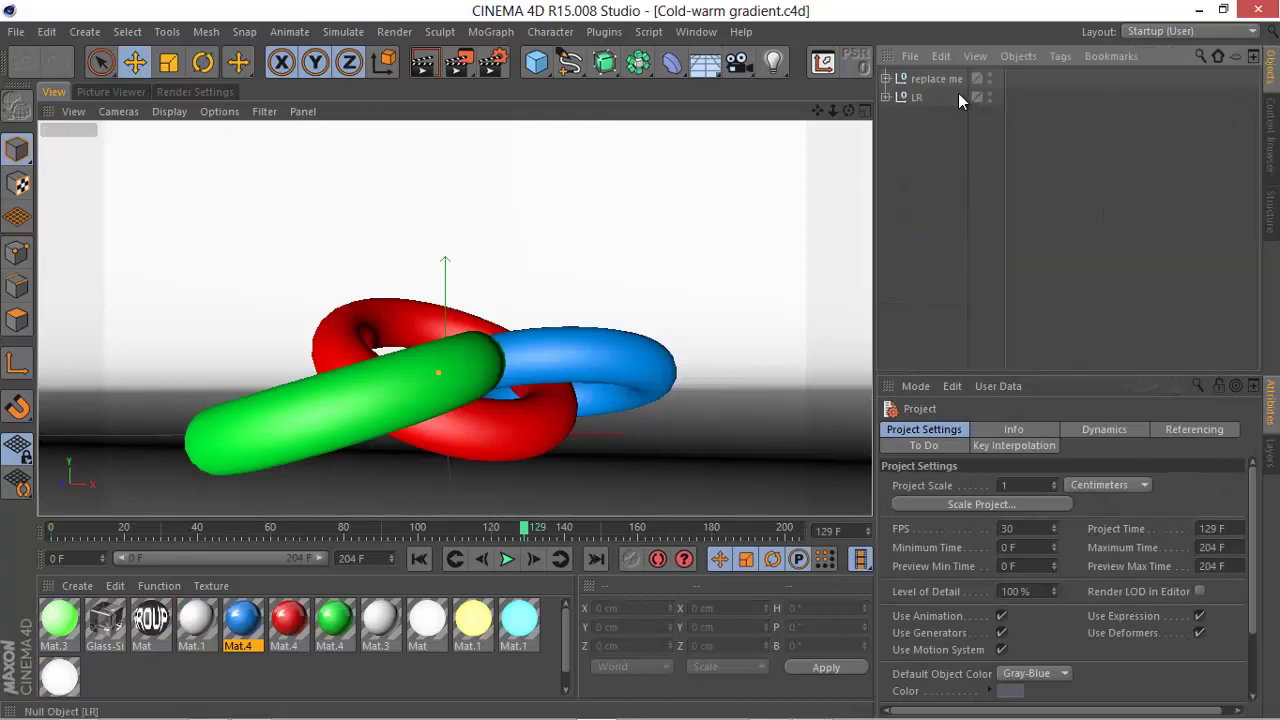
Delete the "replace me" null with its three placeholder rings from the studio scene.
drag(921, 72, 935, 175)
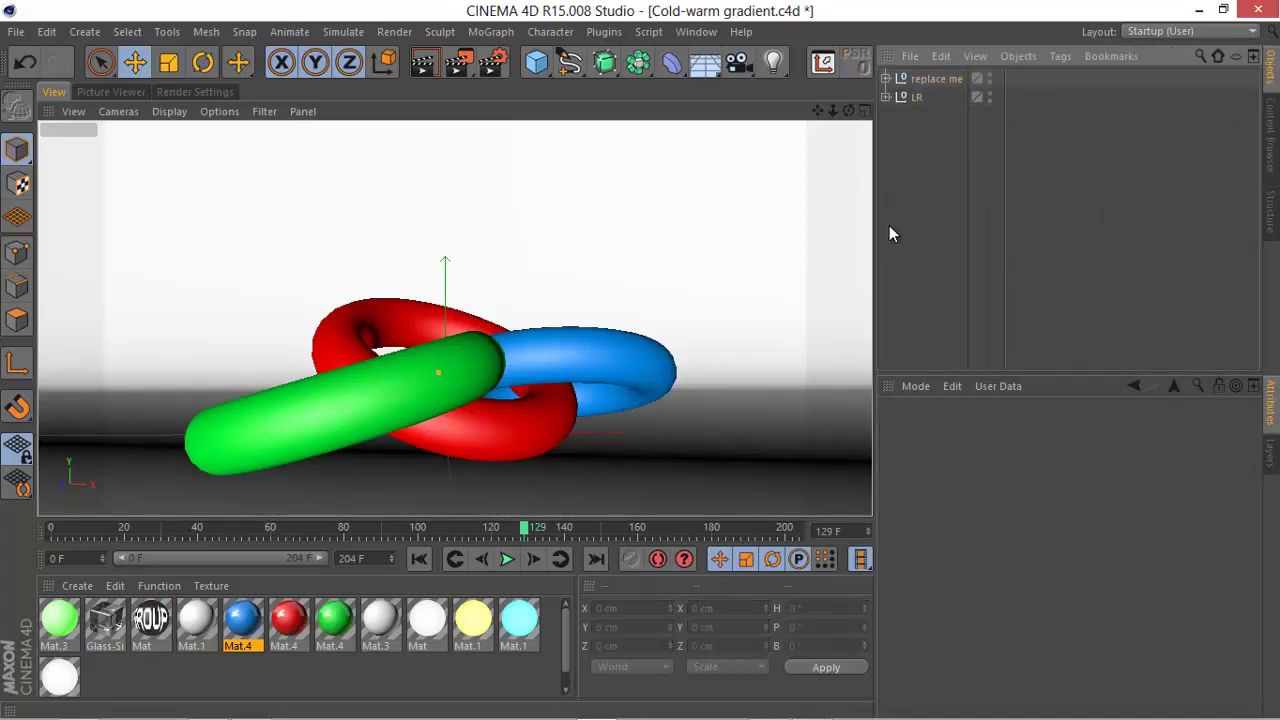
click(362, 378)
click(604, 358)
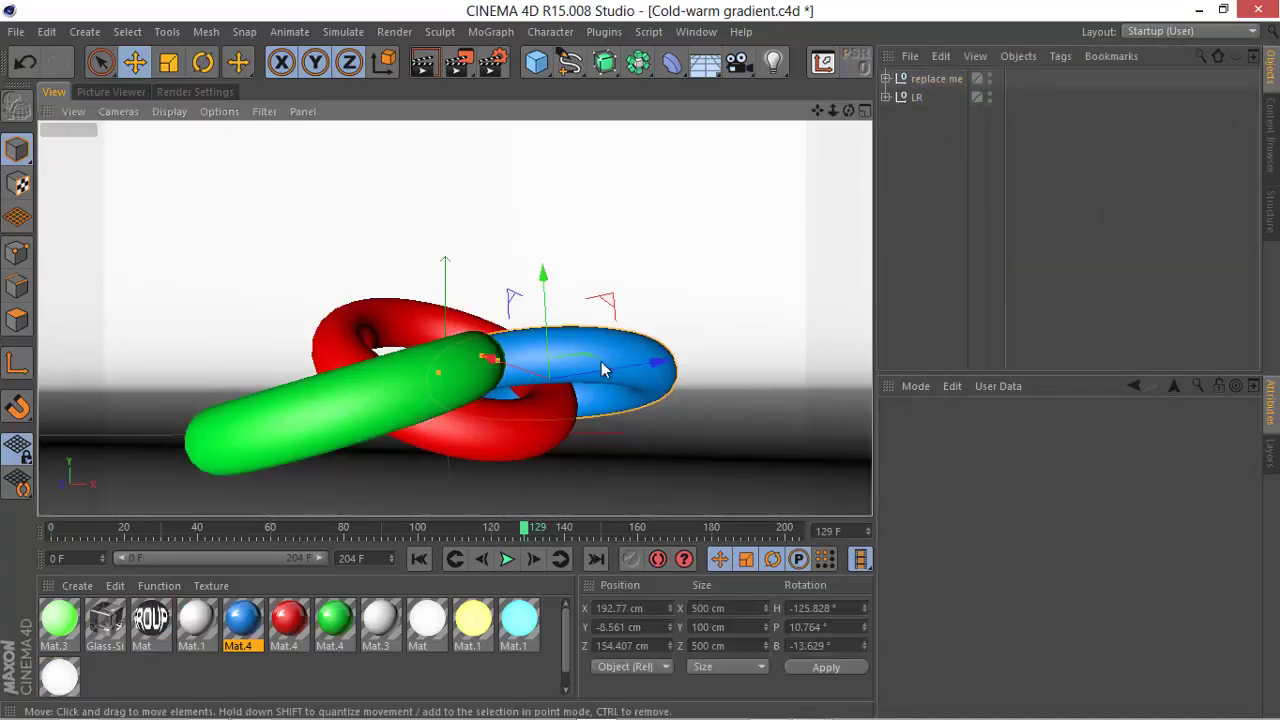
click(923, 76)
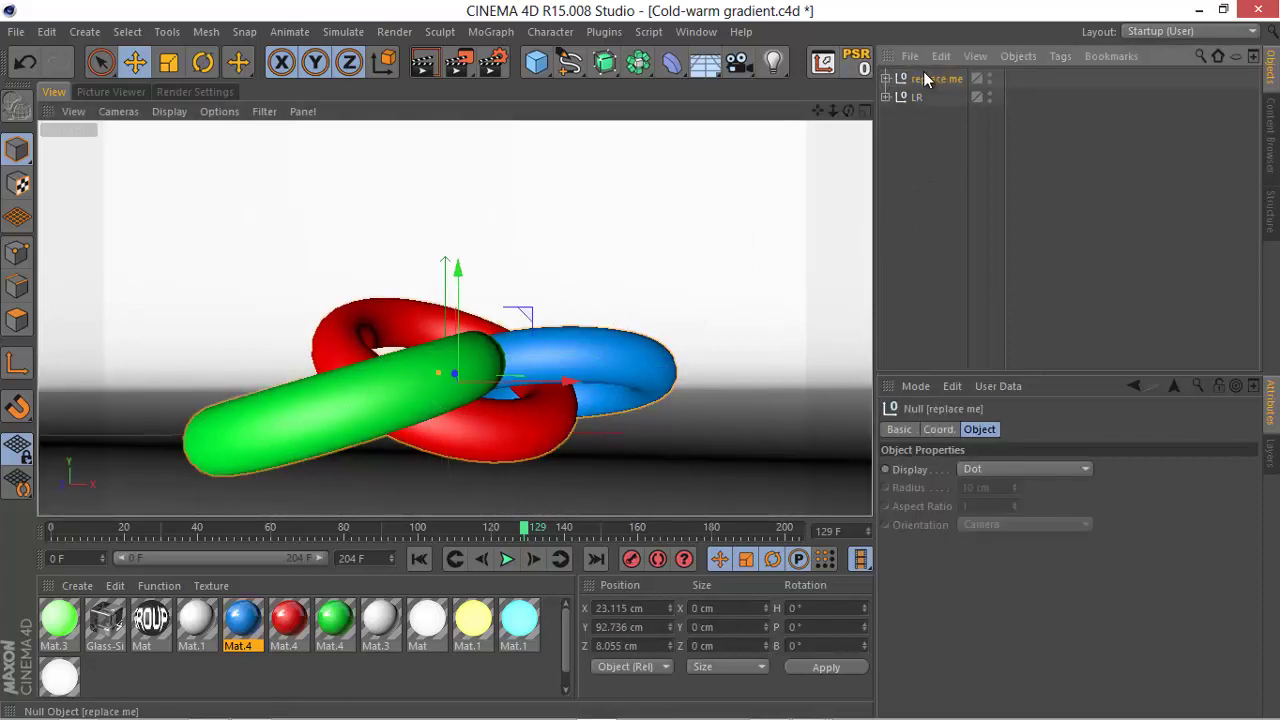
key(Delete)
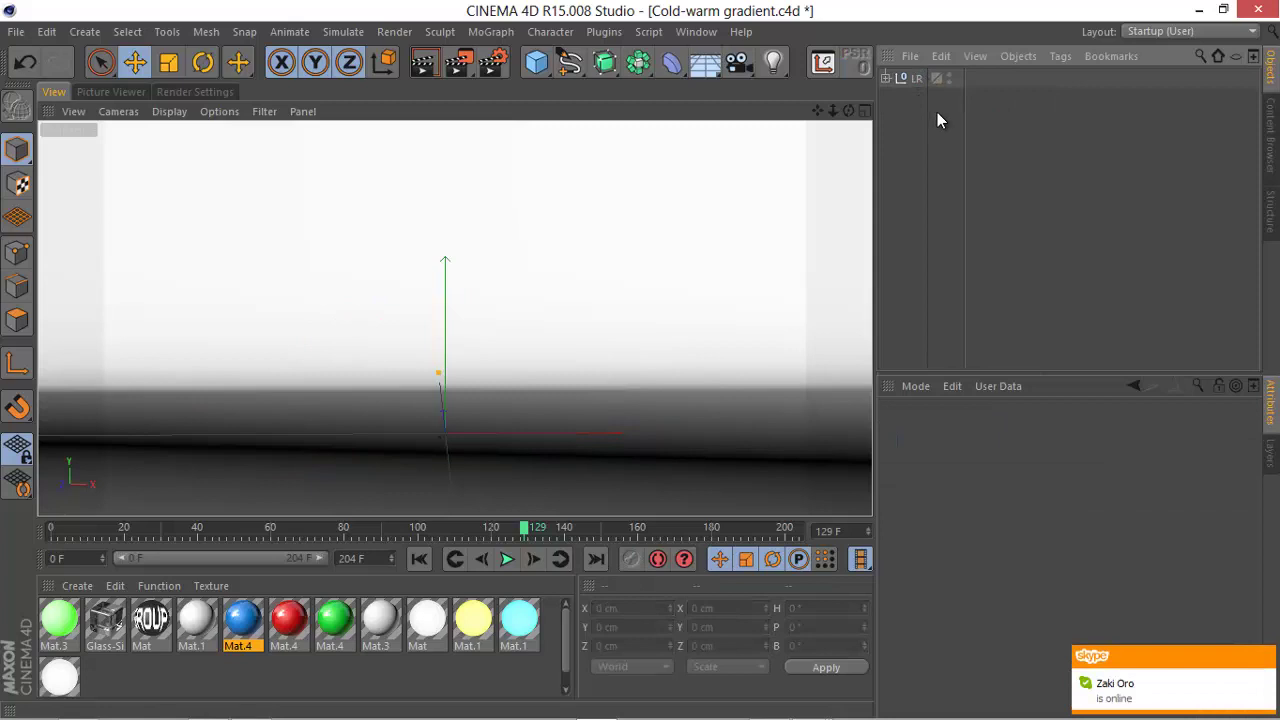
Paste the copied text and cube objects into the studio and raise them together to about 187 cm on Y.
key(ctrl+v)
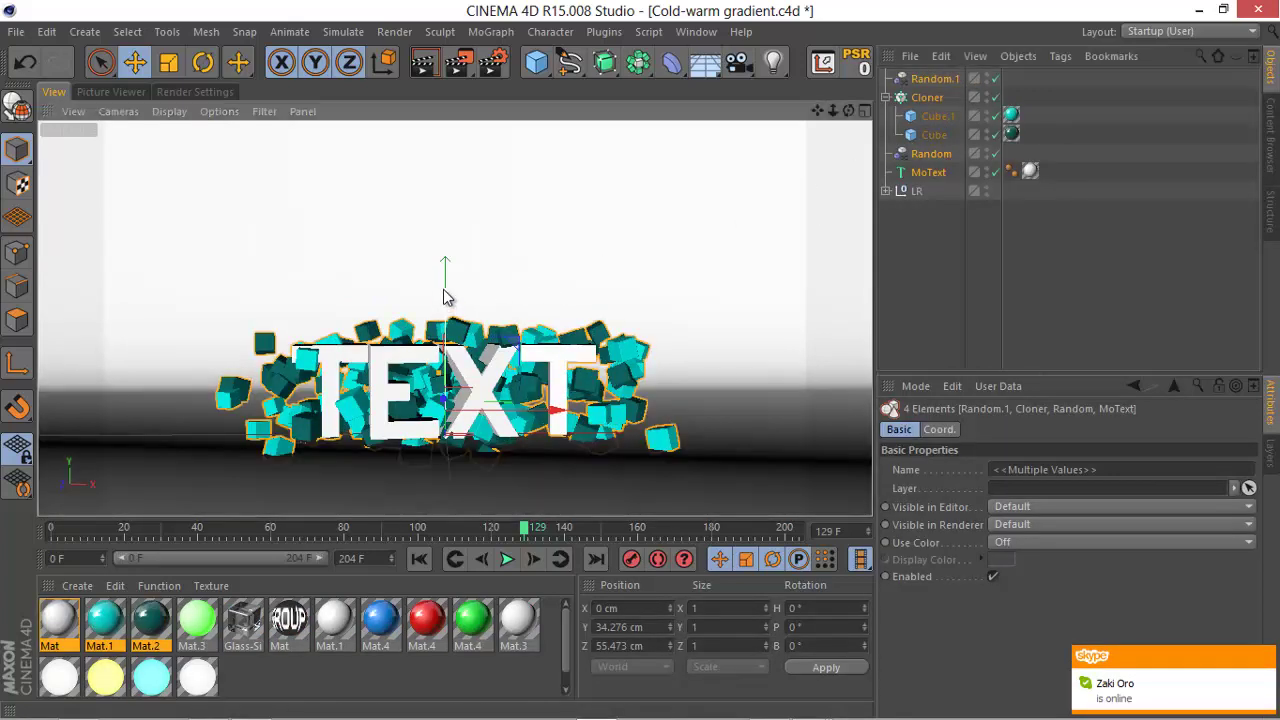
drag(446, 286, 458, 220)
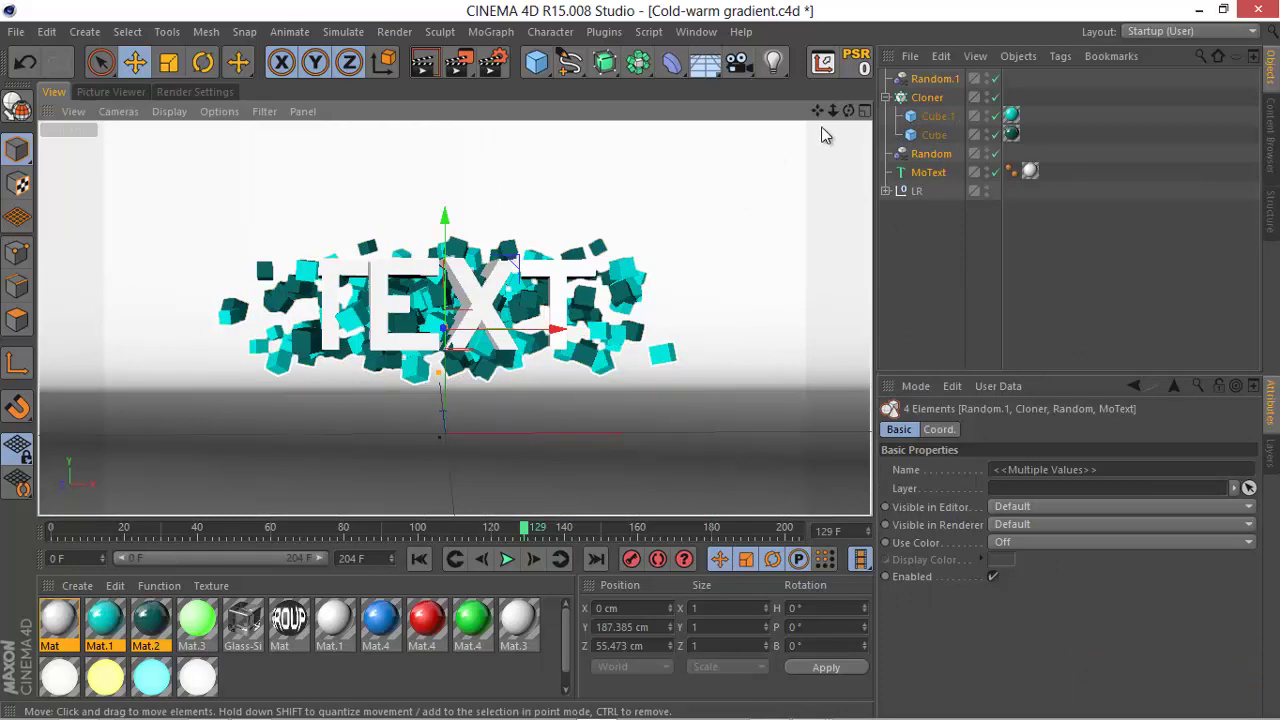
Preview-render the text and cubes from a close, slightly angled view in the studio, and deselect all objects.
scroll(645, 368, up, 4)
scroll(645, 368, up, 2)
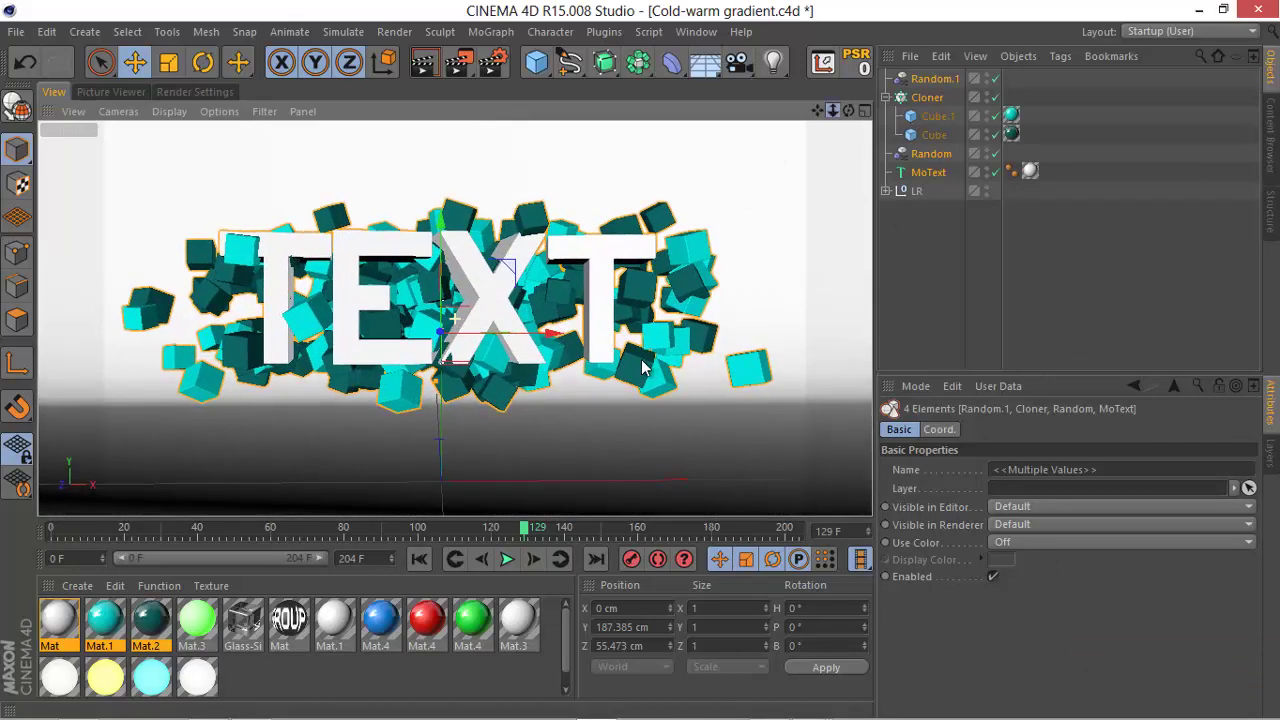
drag(818, 111, 645, 368)
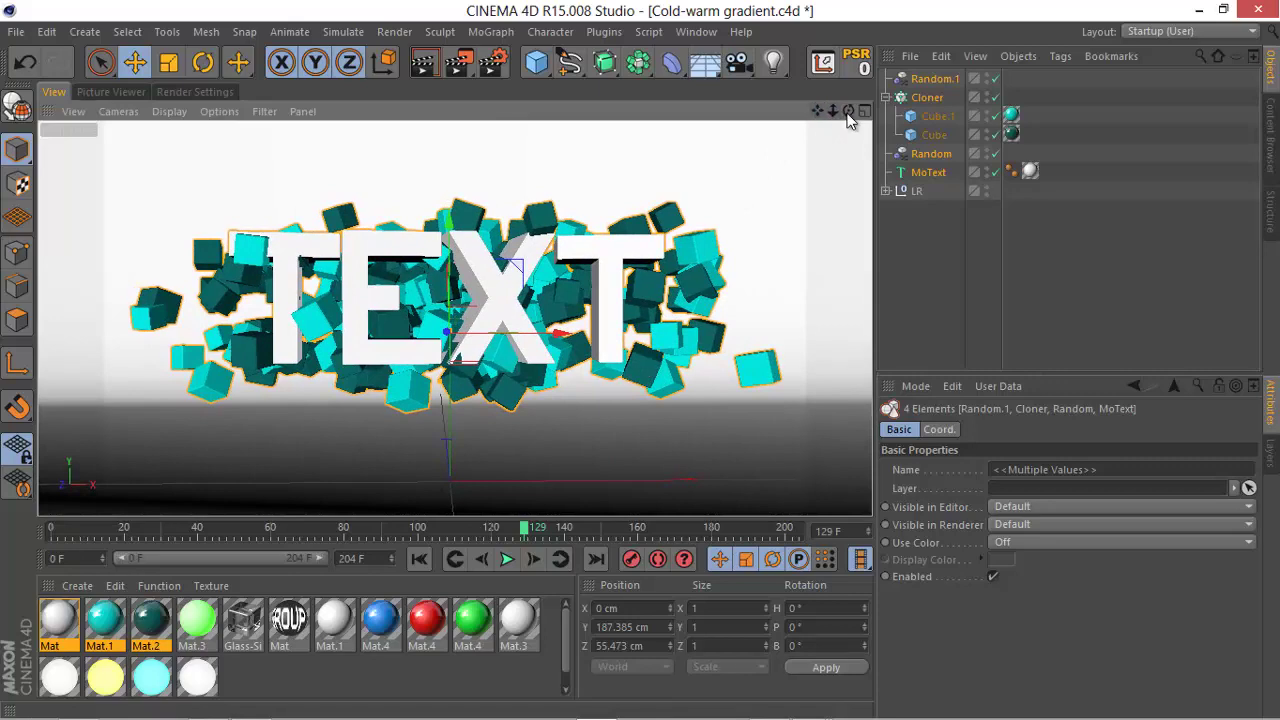
drag(848, 111, 643, 368)
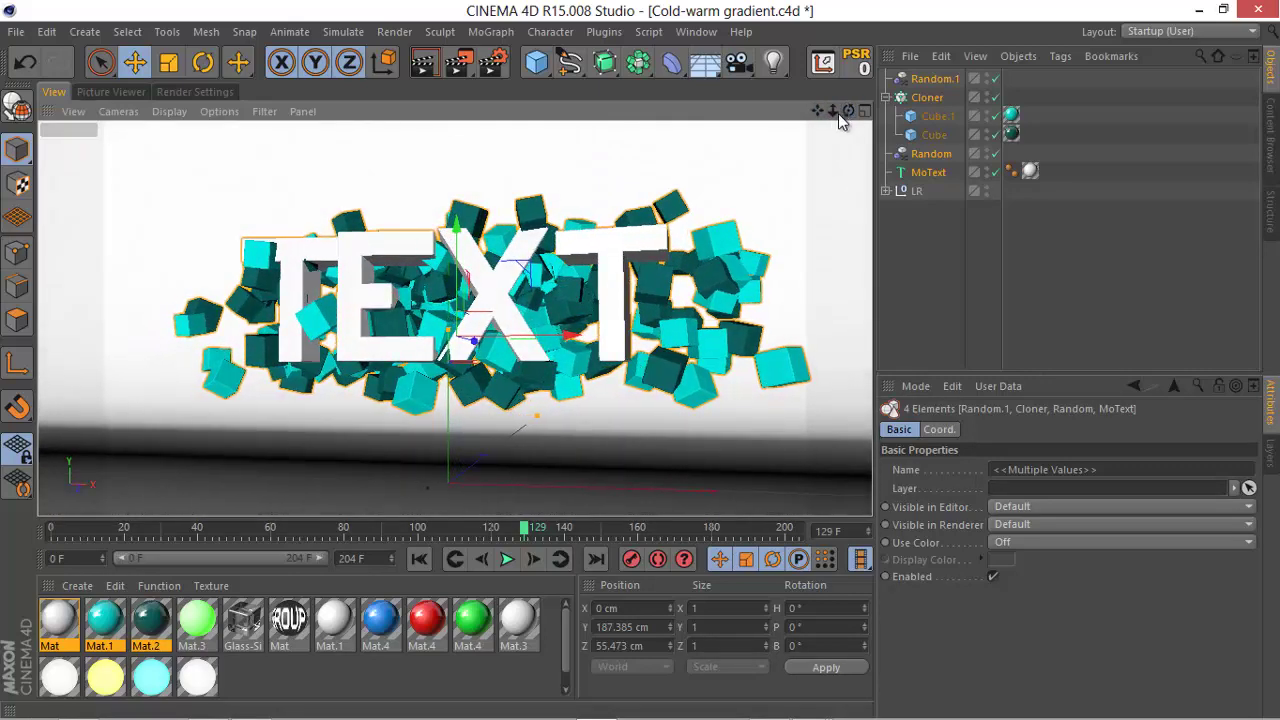
drag(838, 111, 643, 368)
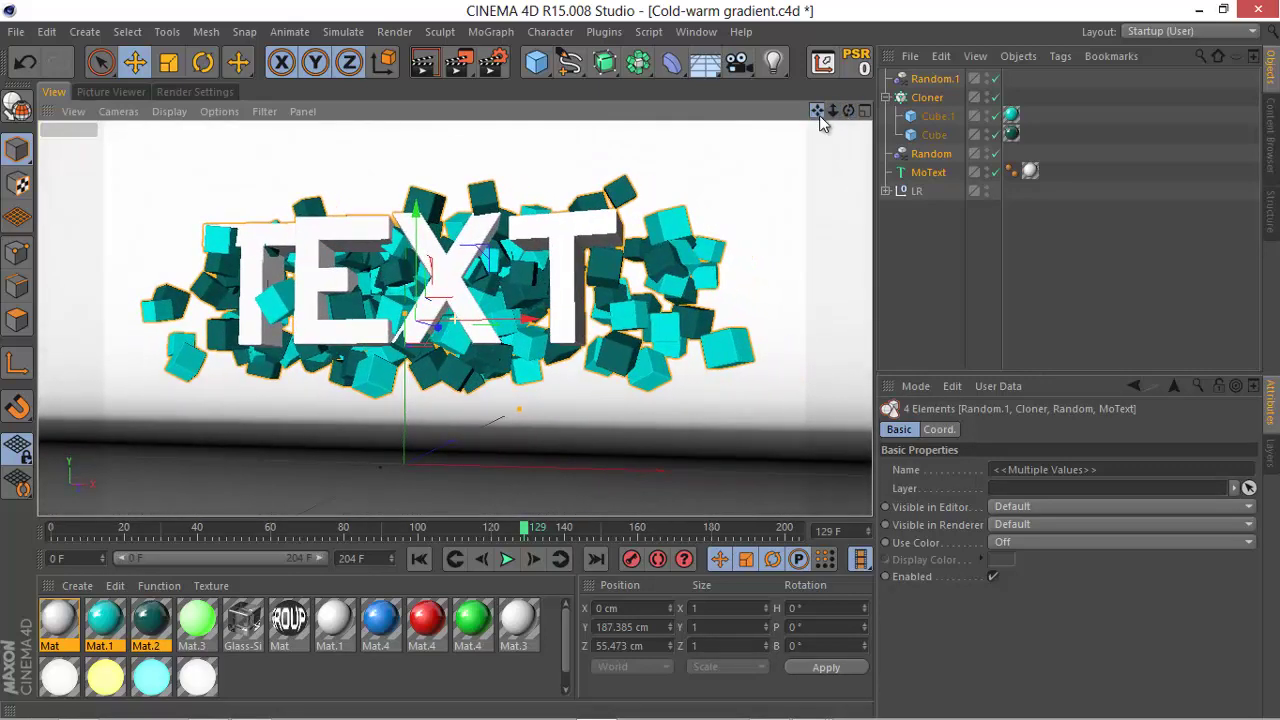
drag(833, 111, 643, 368)
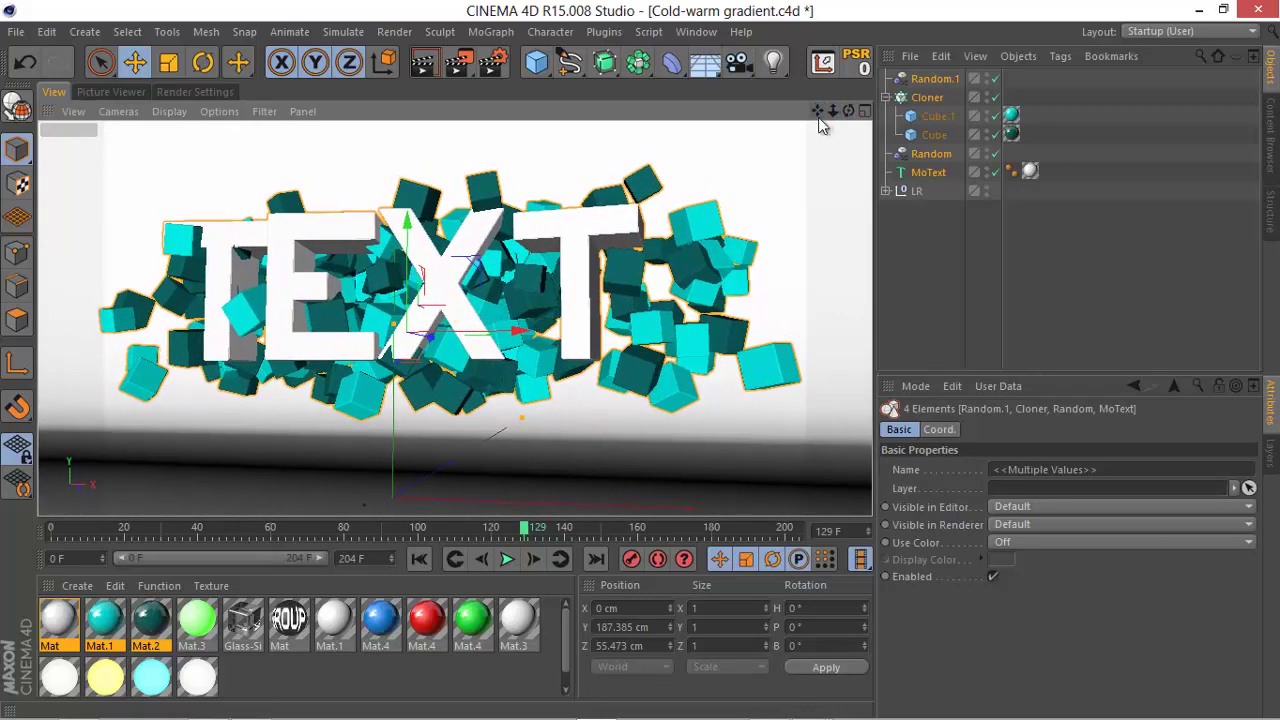
drag(818, 110, 728, 167)
click(422, 62)
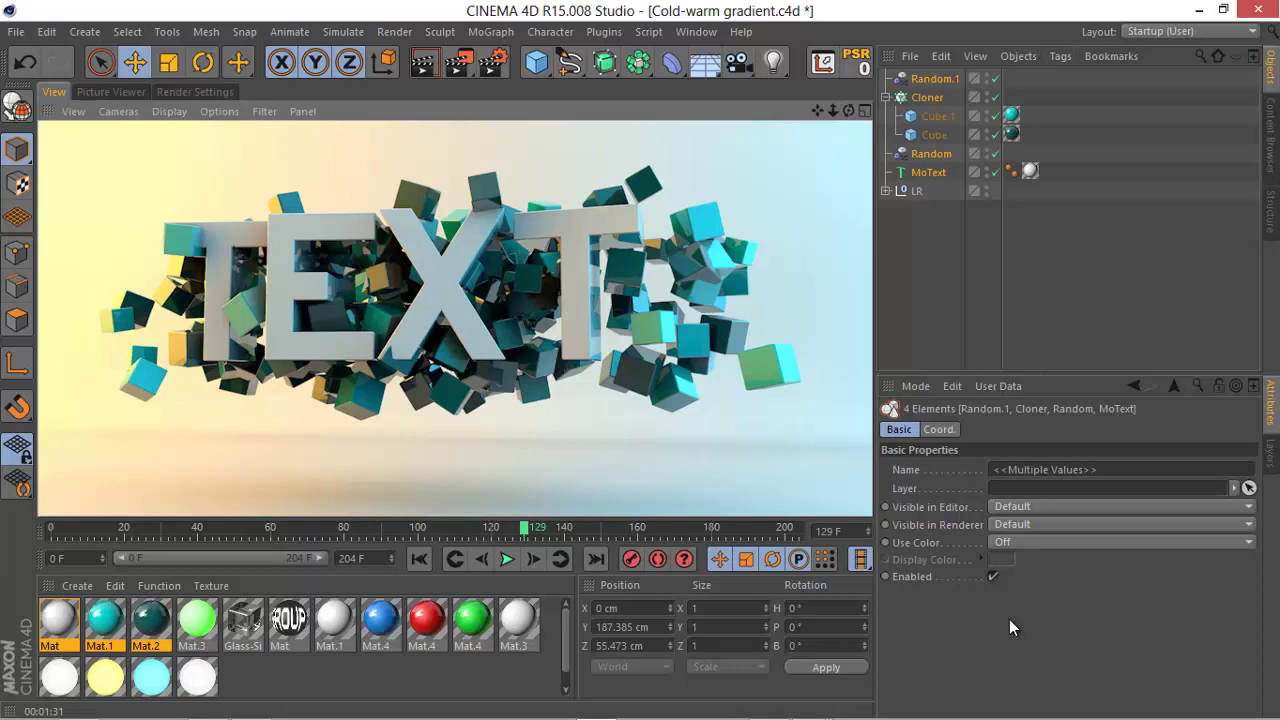
key(ctrl+shift+a)
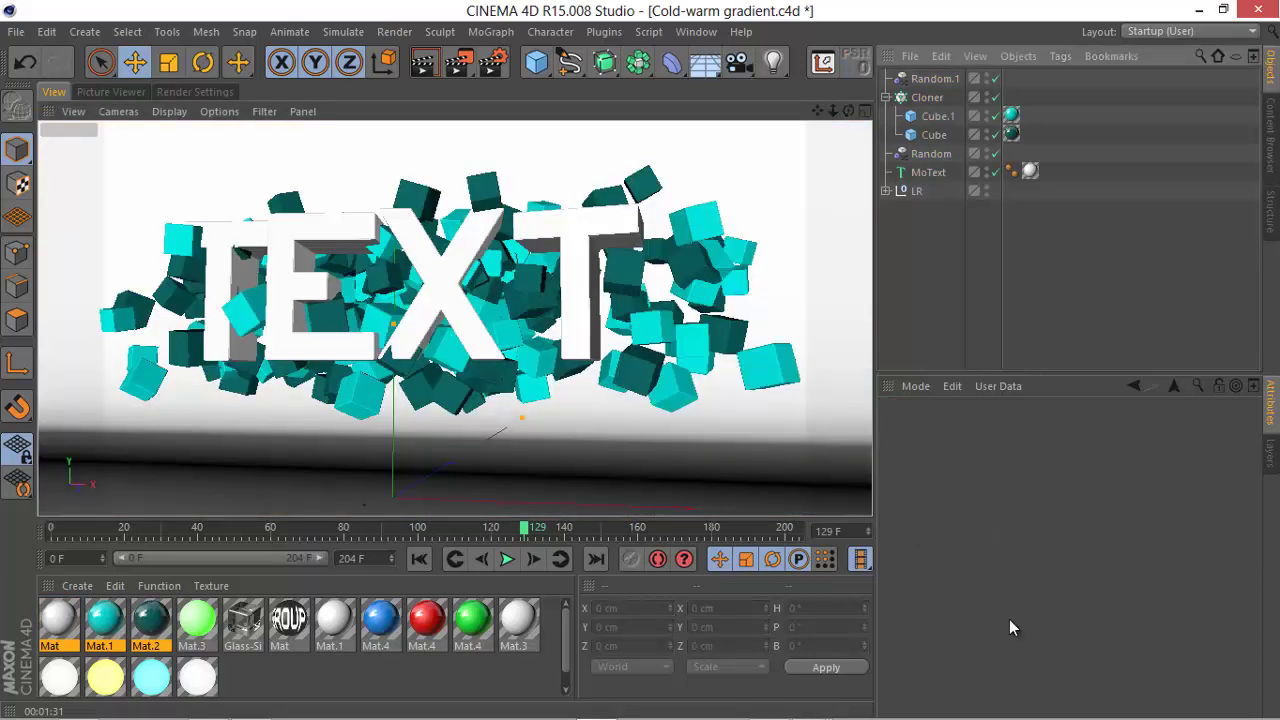